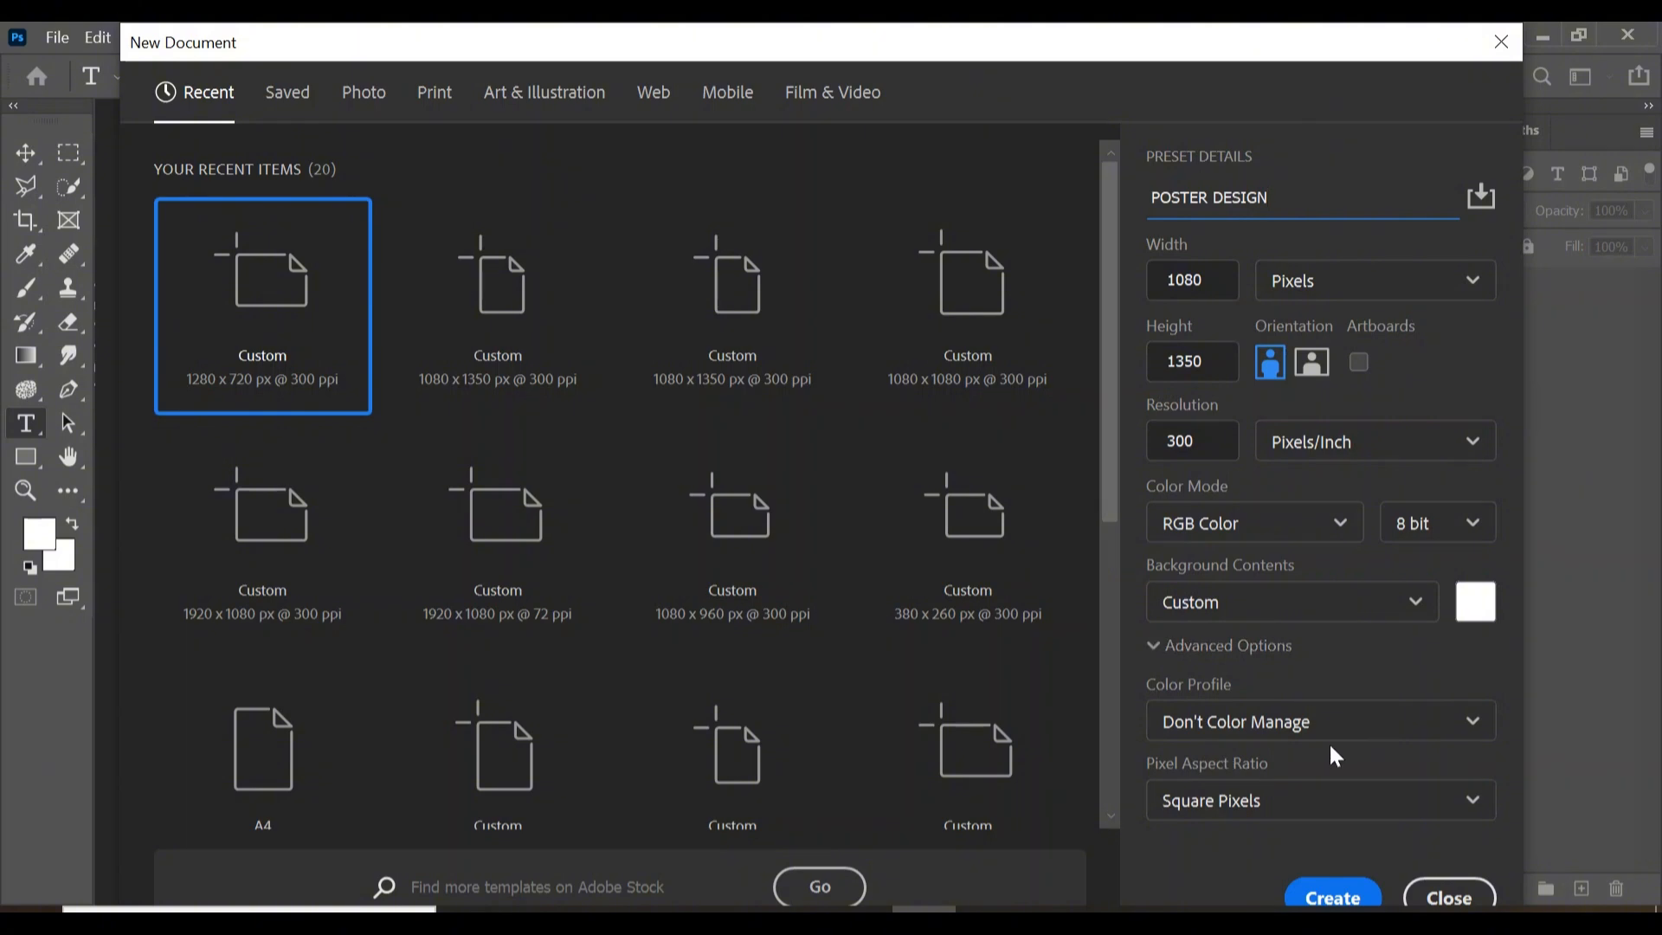
# - Create the 1080 x 1350 px POSTER DESIGN document at 300 ppi and place the image woman-5526483_1920 as an embedded object
pyautogui.click(1332, 896)
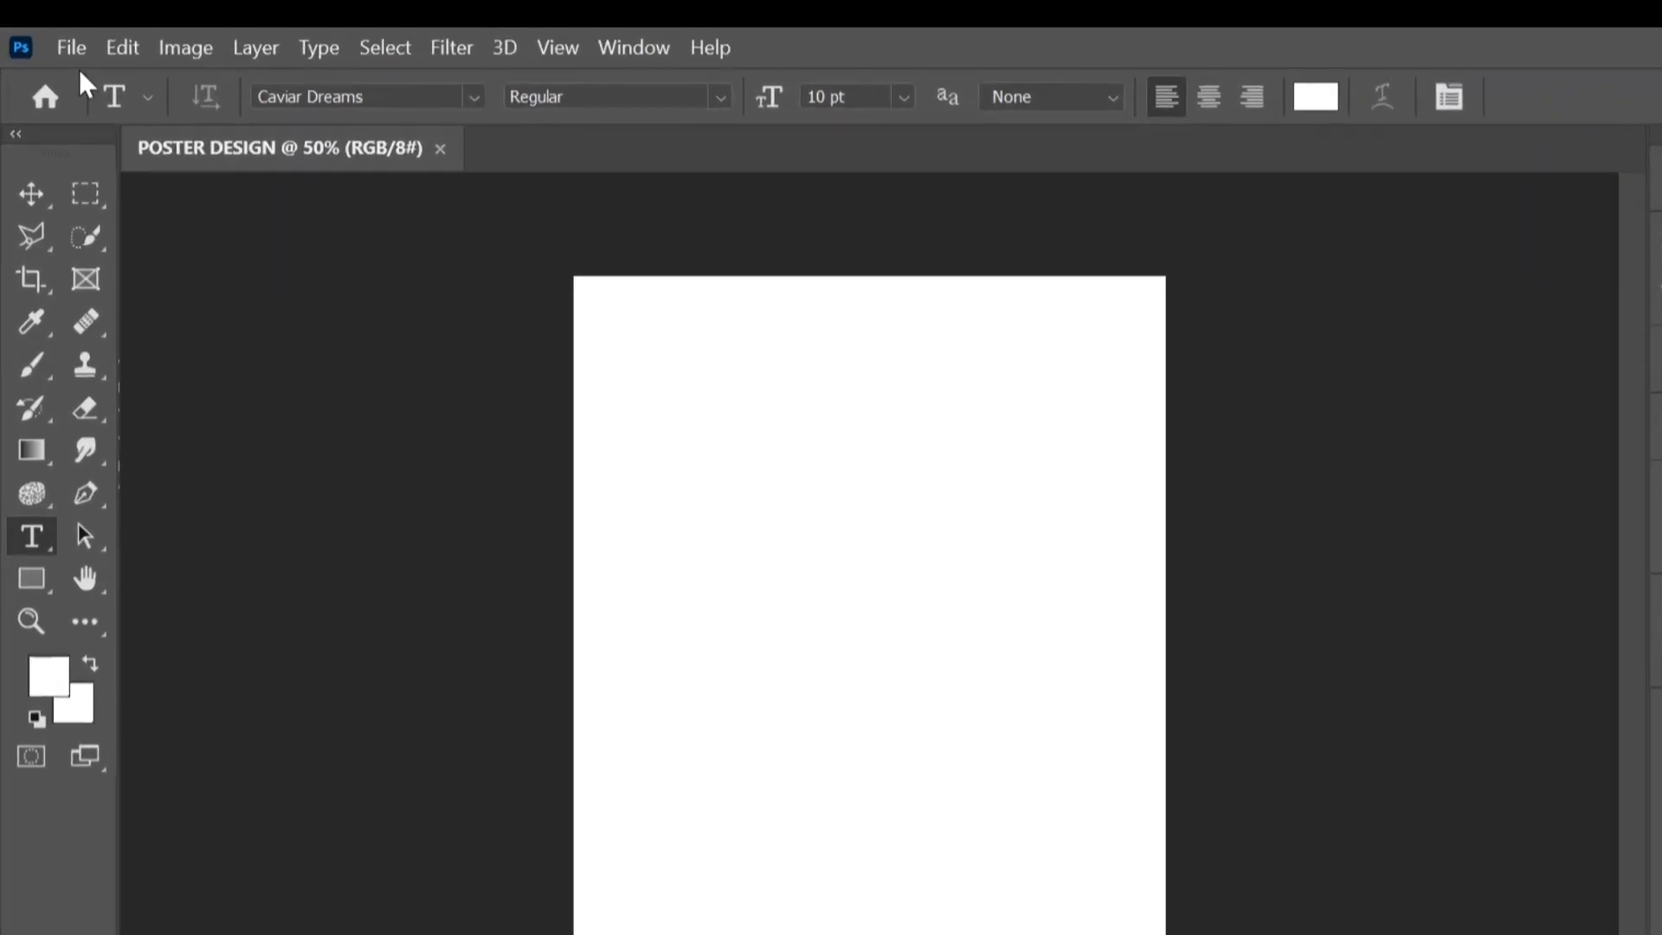
pyautogui.click(63, 45)
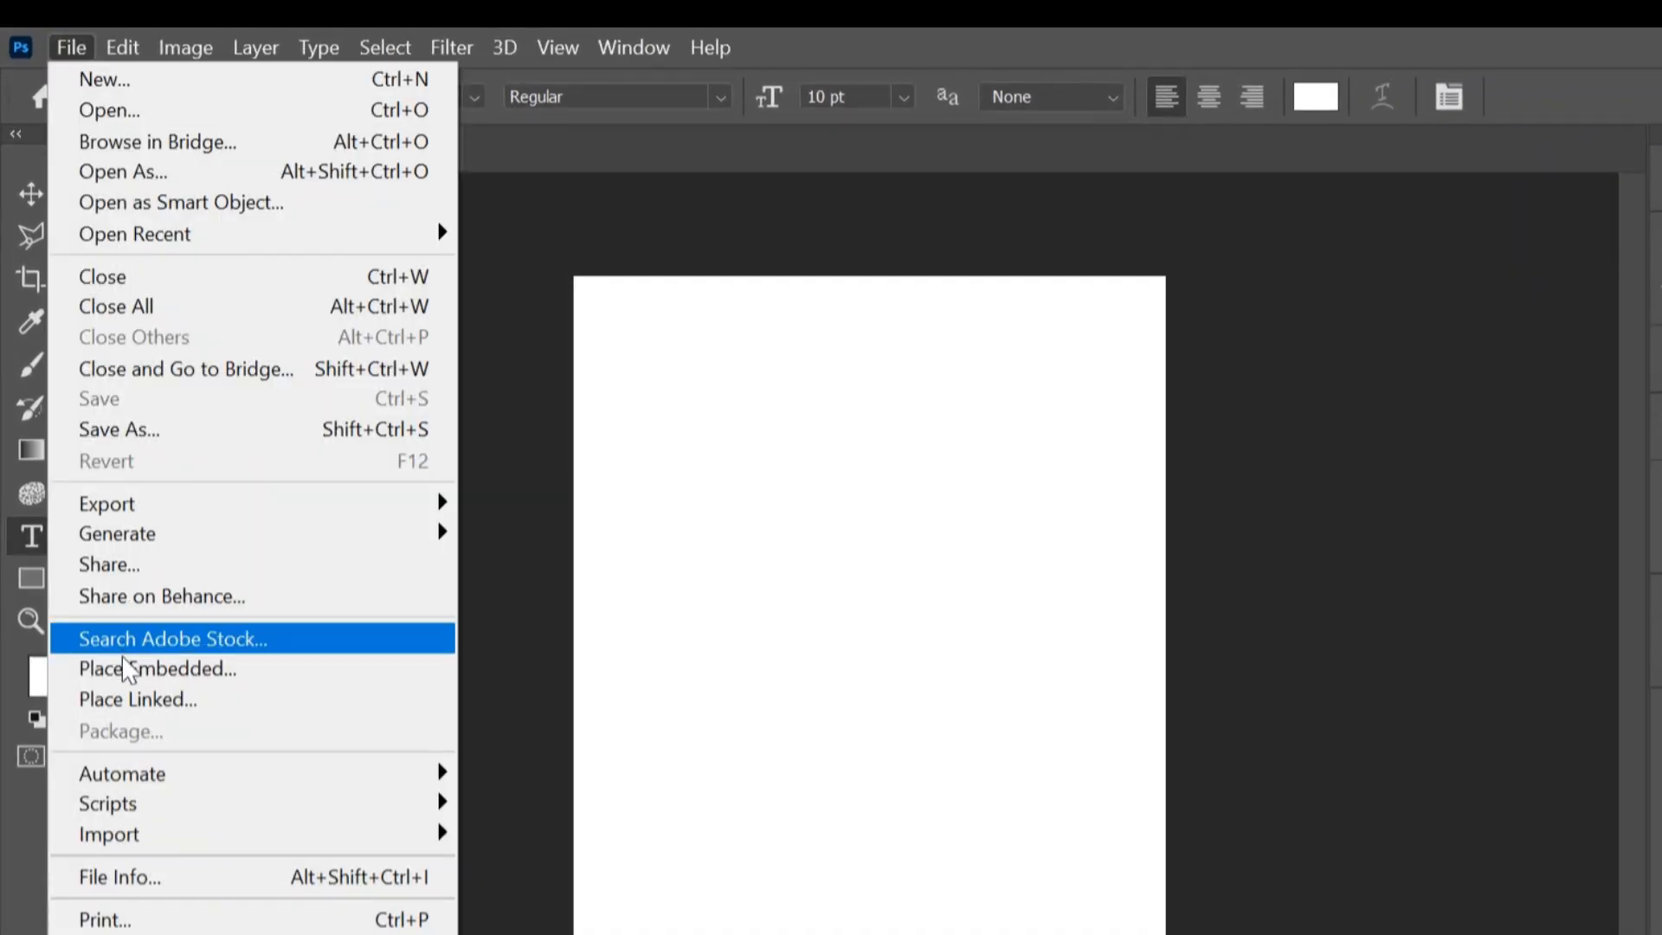
pyautogui.click(127, 671)
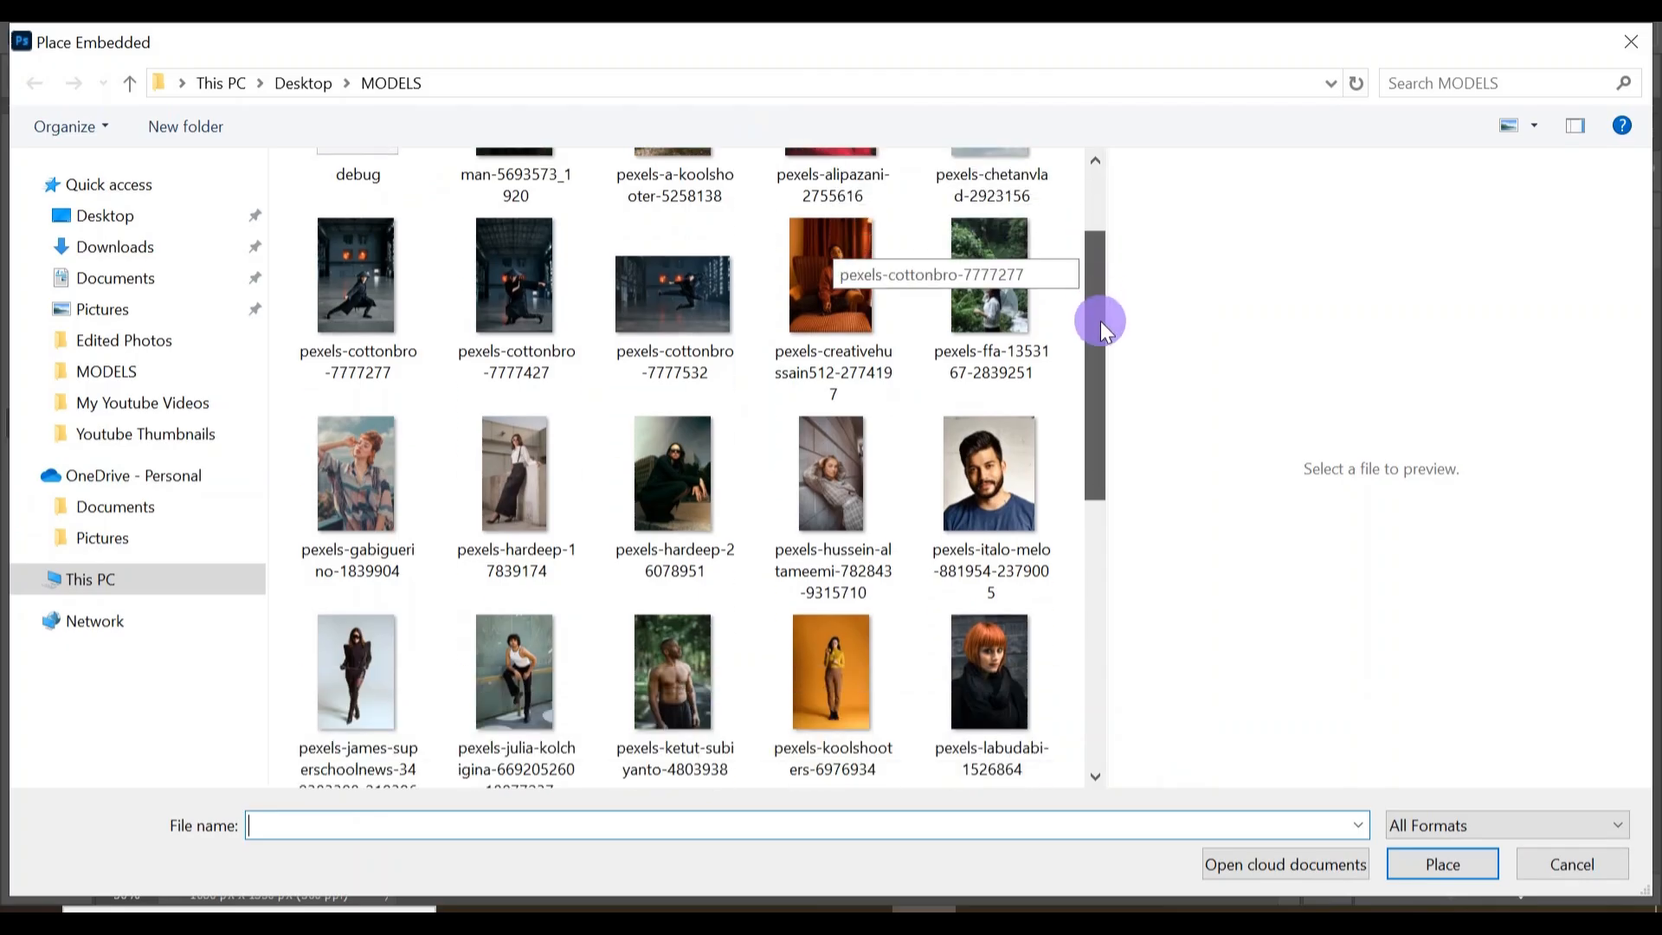
pyautogui.moveTo(1102, 323); pyautogui.dragTo(1114, 656)
pyautogui.click(817, 642)
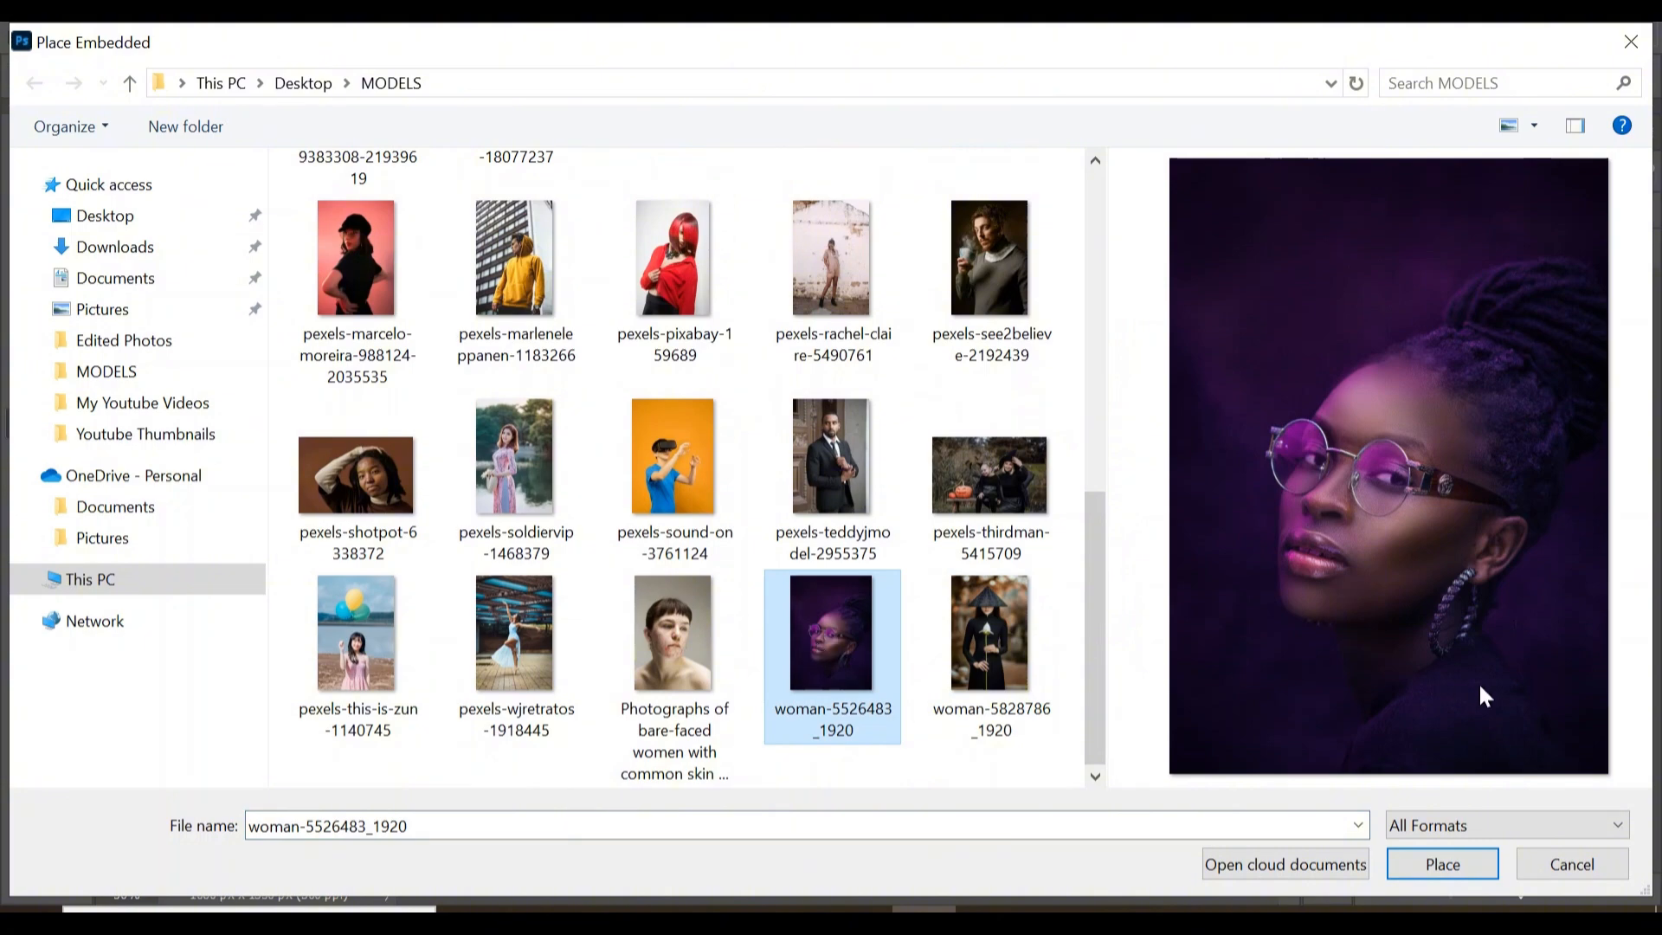
pyautogui.click(1459, 866)
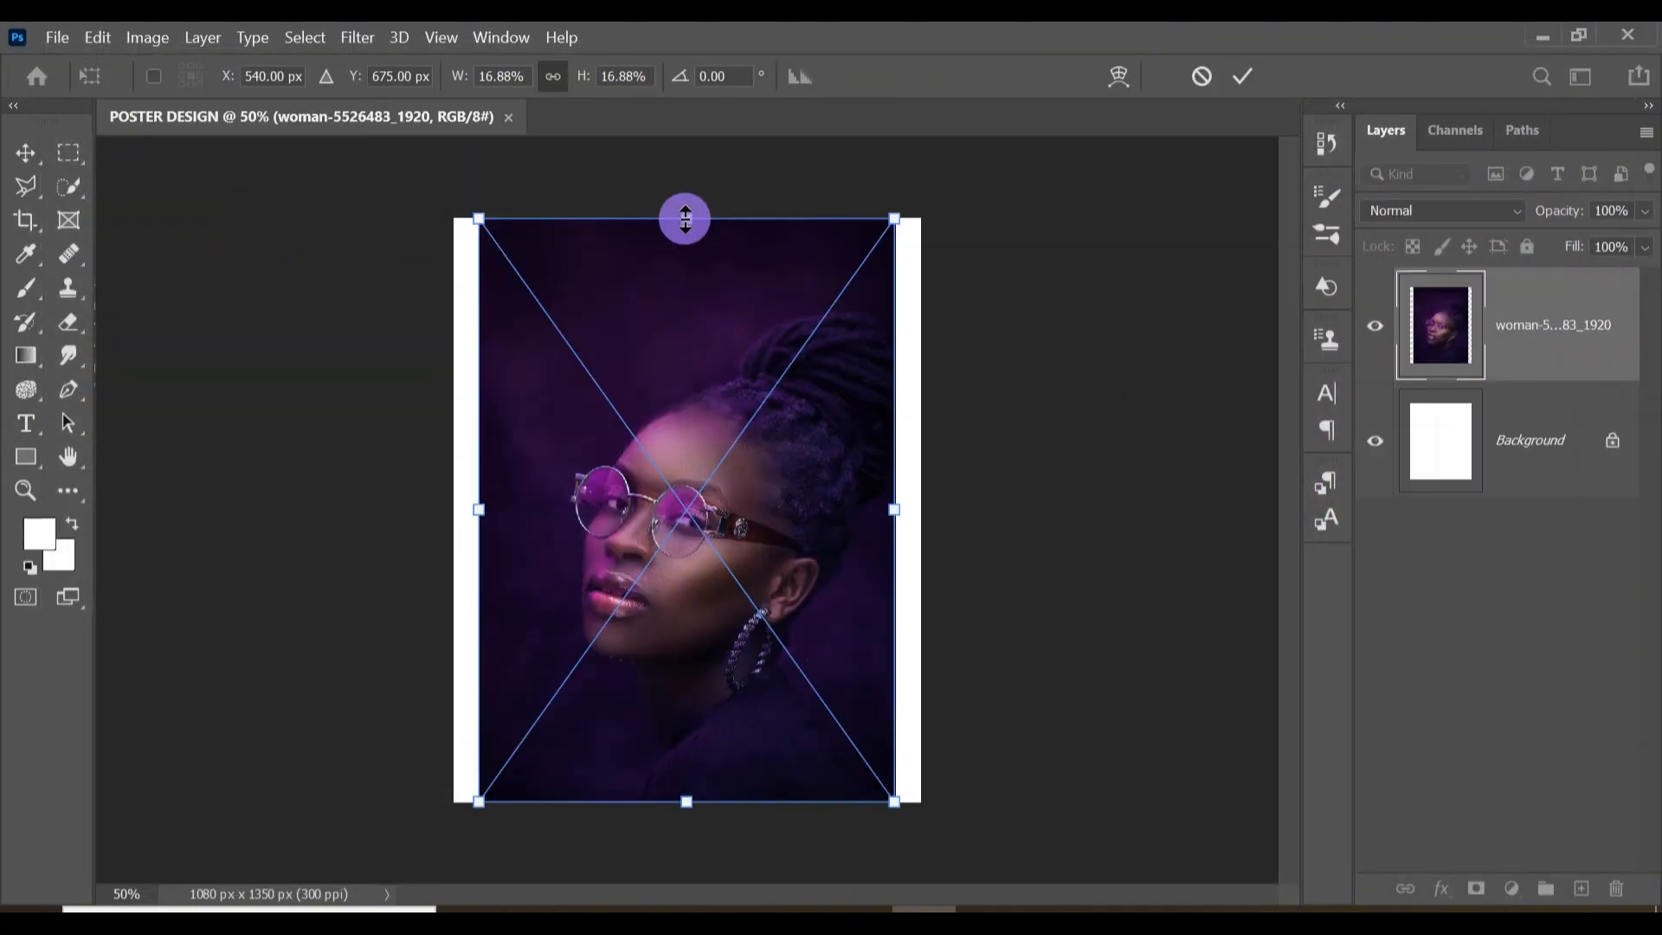
# - Scale the placed portrait to about 23.16% and position it so it fills the whole canvas with the face toward the left
pyautogui.moveTo(683, 215); pyautogui.dragTo(689, 48)
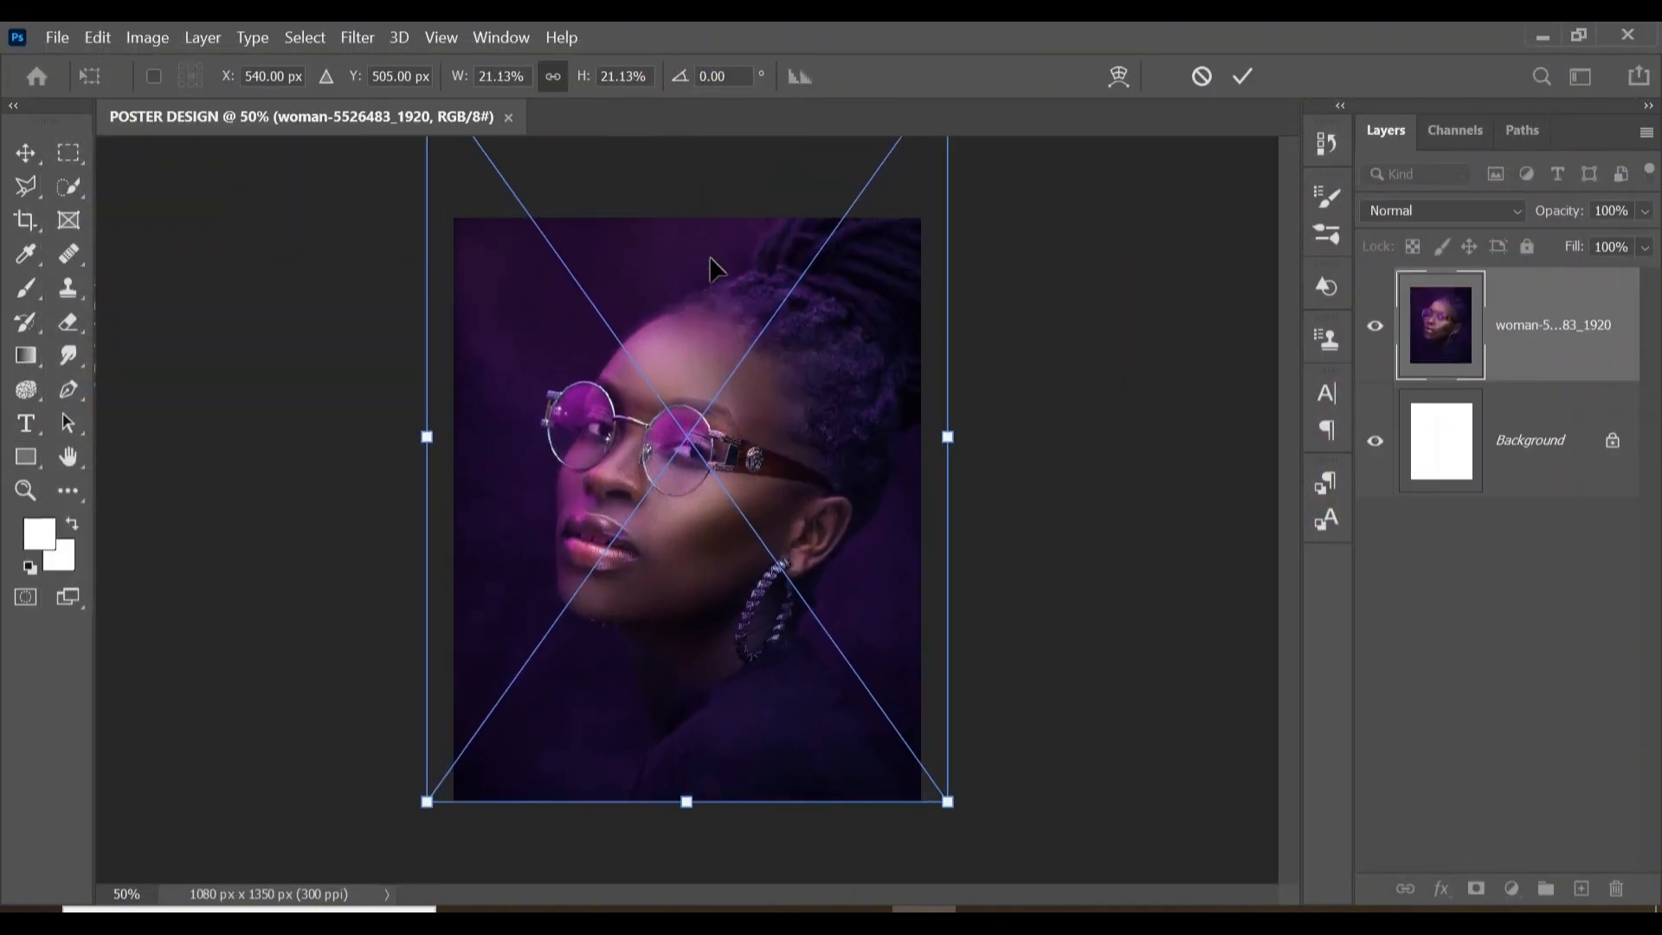
pyautogui.moveTo(765, 355); pyautogui.dragTo(739, 378)
pyautogui.moveTo(398, 460); pyautogui.dragTo(342, 470)
pyautogui.moveTo(640, 438); pyautogui.dragTo(640, 448)
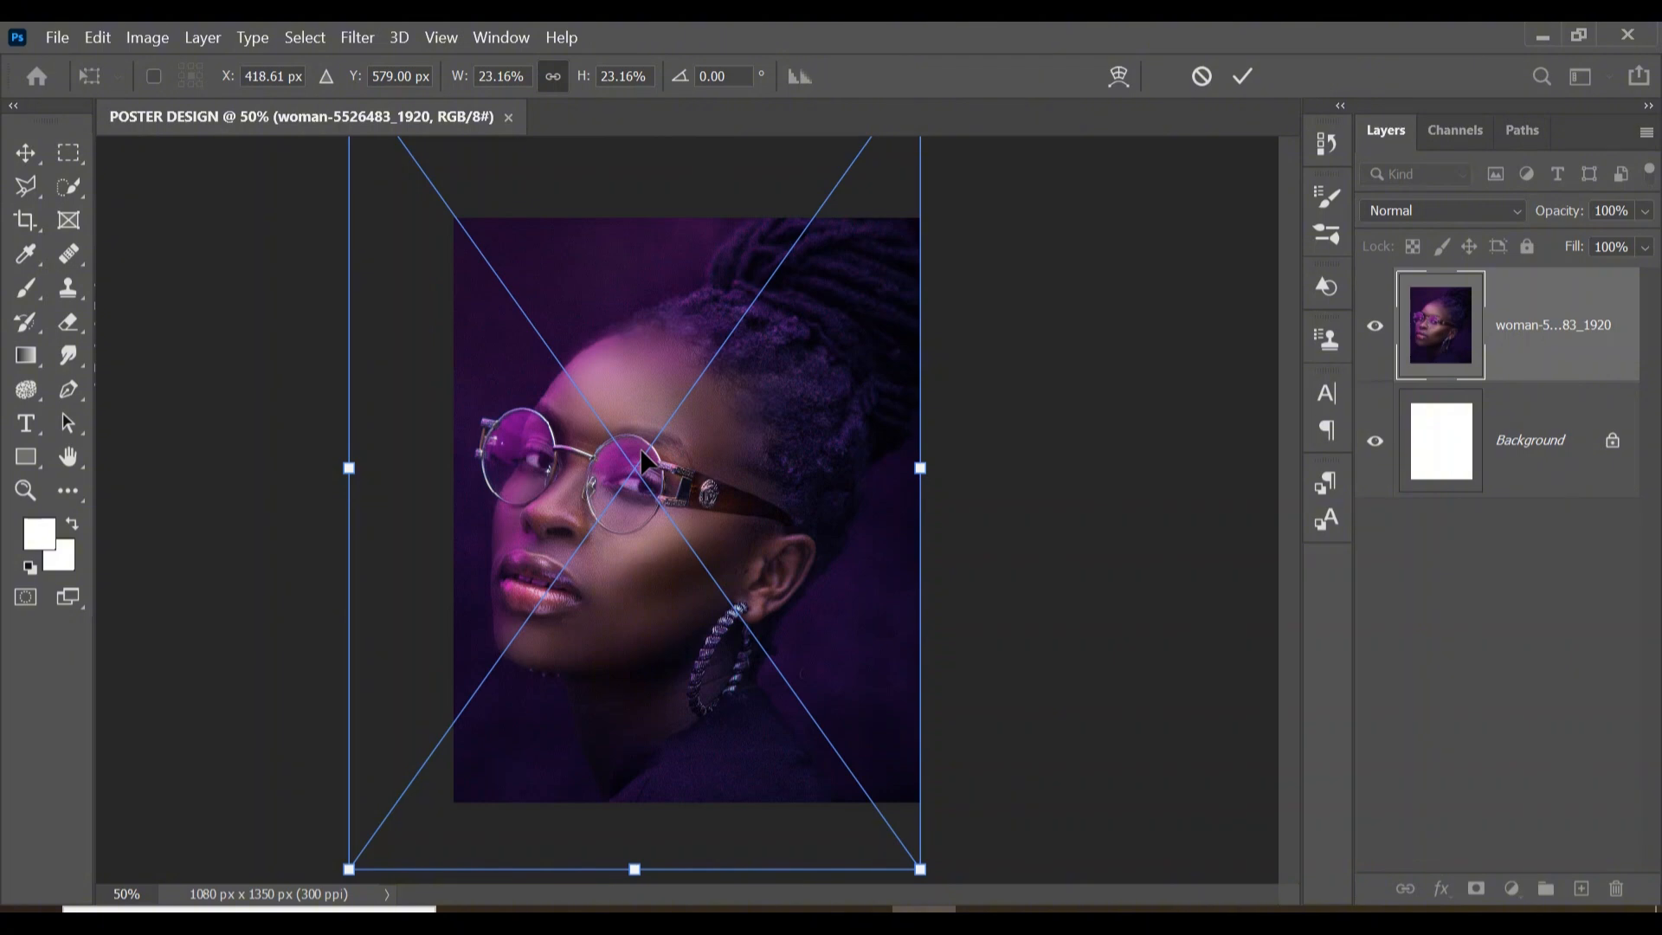
pyautogui.press('Return')
pyautogui.press('t')
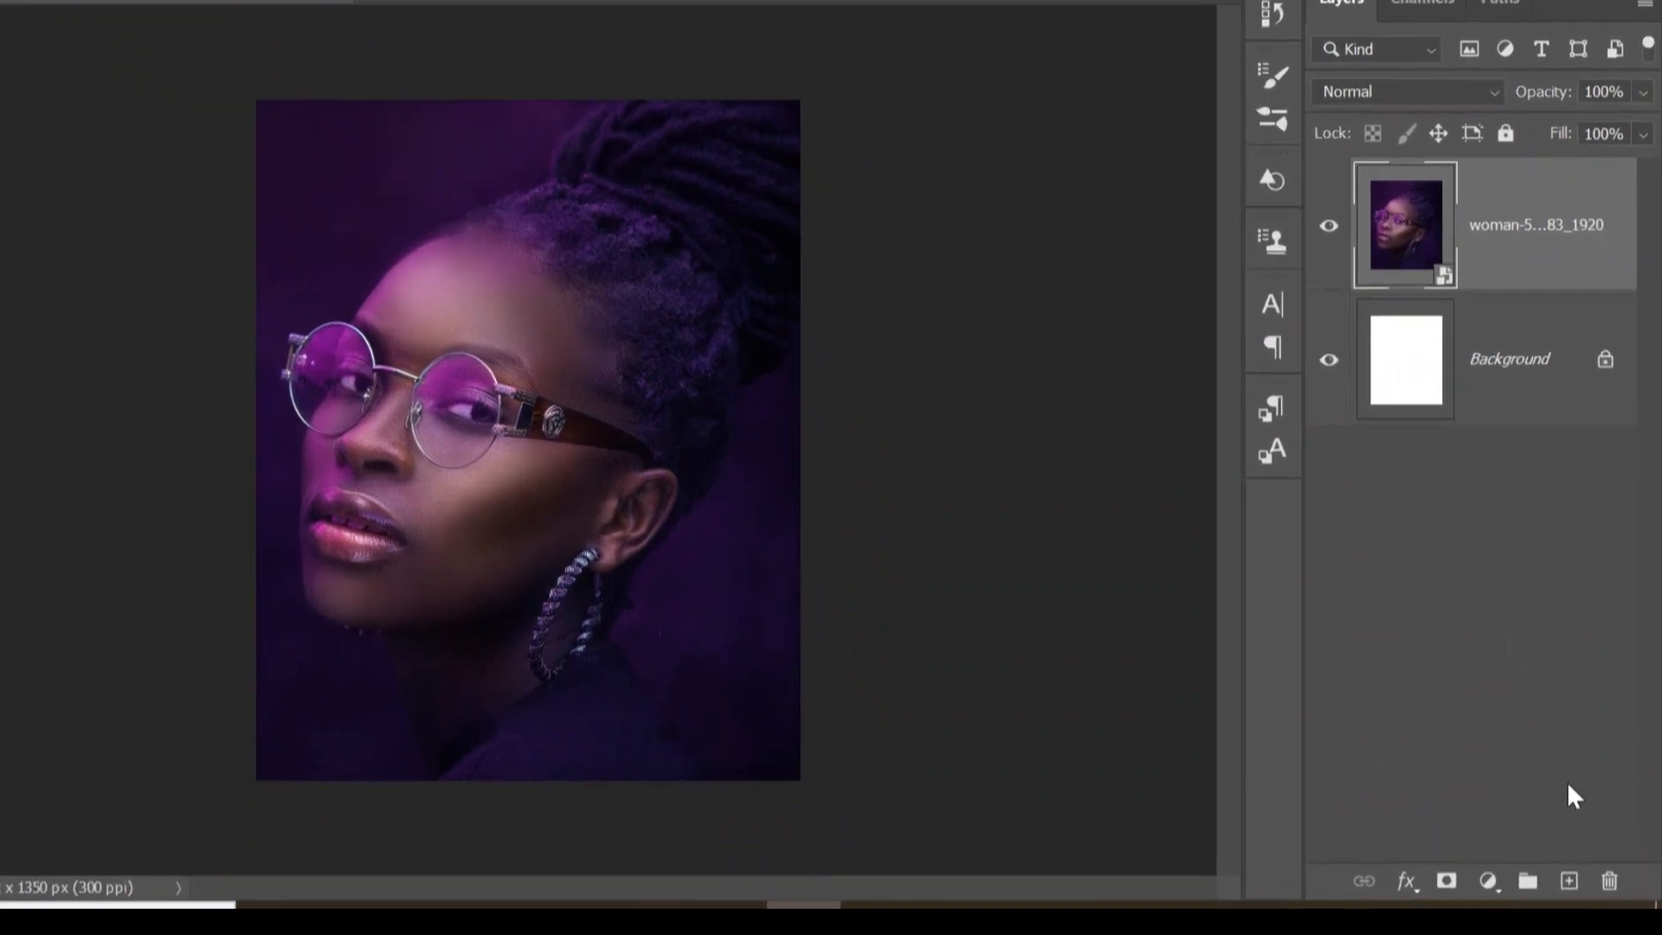
# - Add a new layer and draw a white rectangle about 312 x 896 px over the portrait's right half
pyautogui.click(1568, 883)
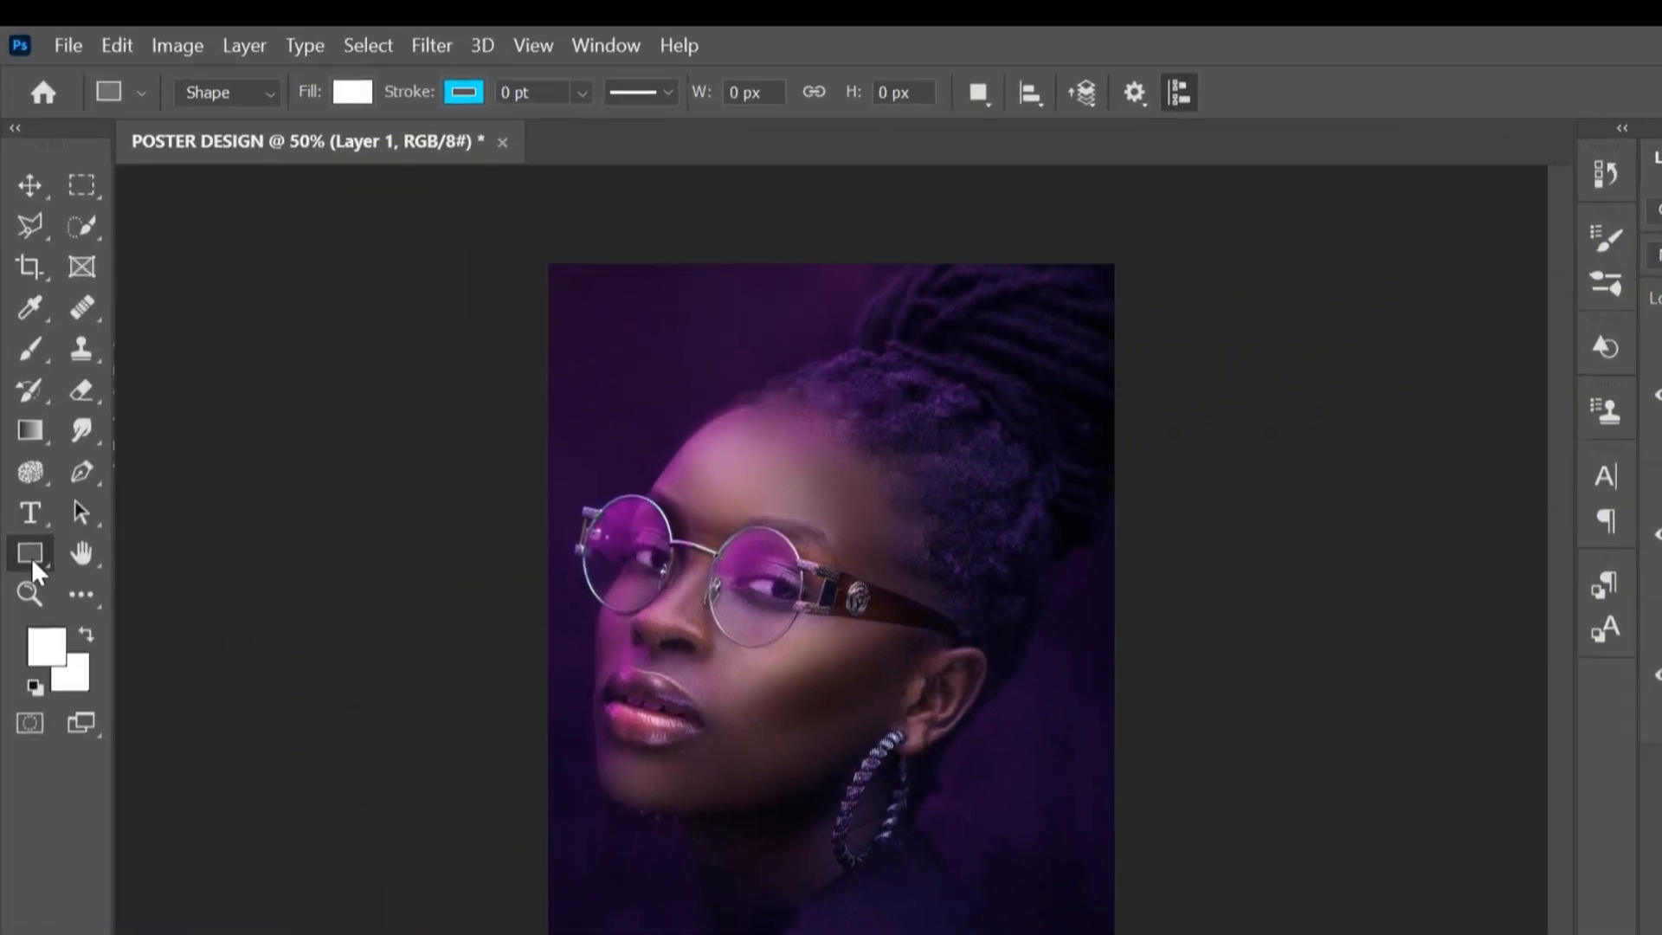
pyautogui.moveTo(31, 559); pyautogui.dragTo(141, 563)
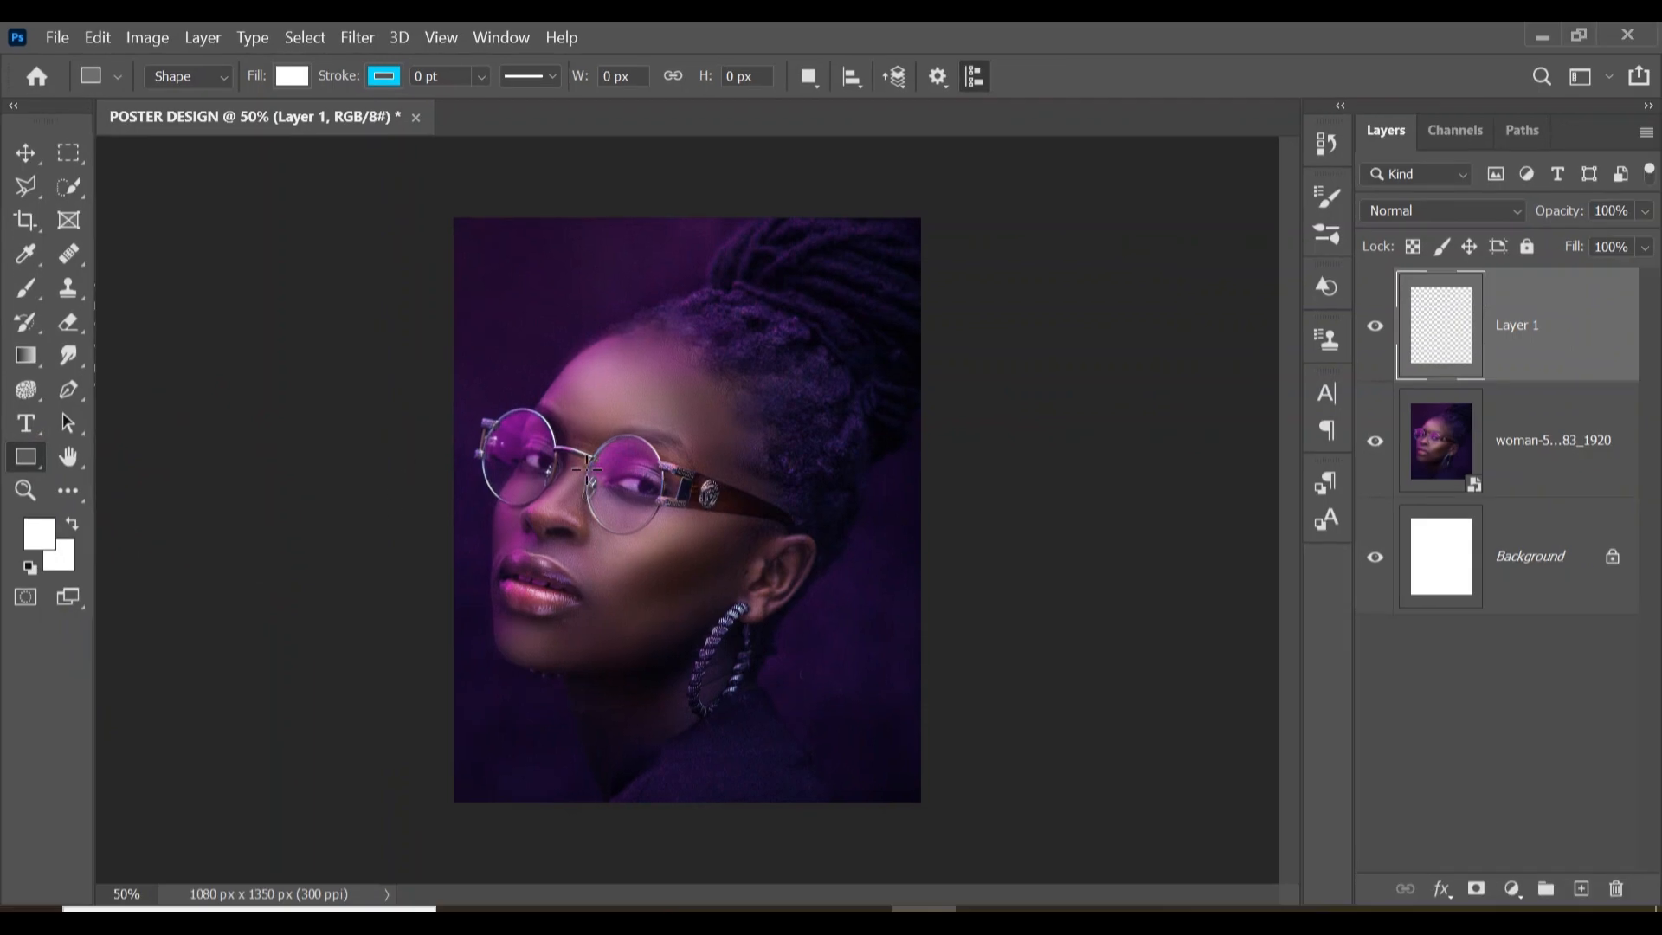
pyautogui.moveTo(754, 459); pyautogui.dragTo(823, 651)
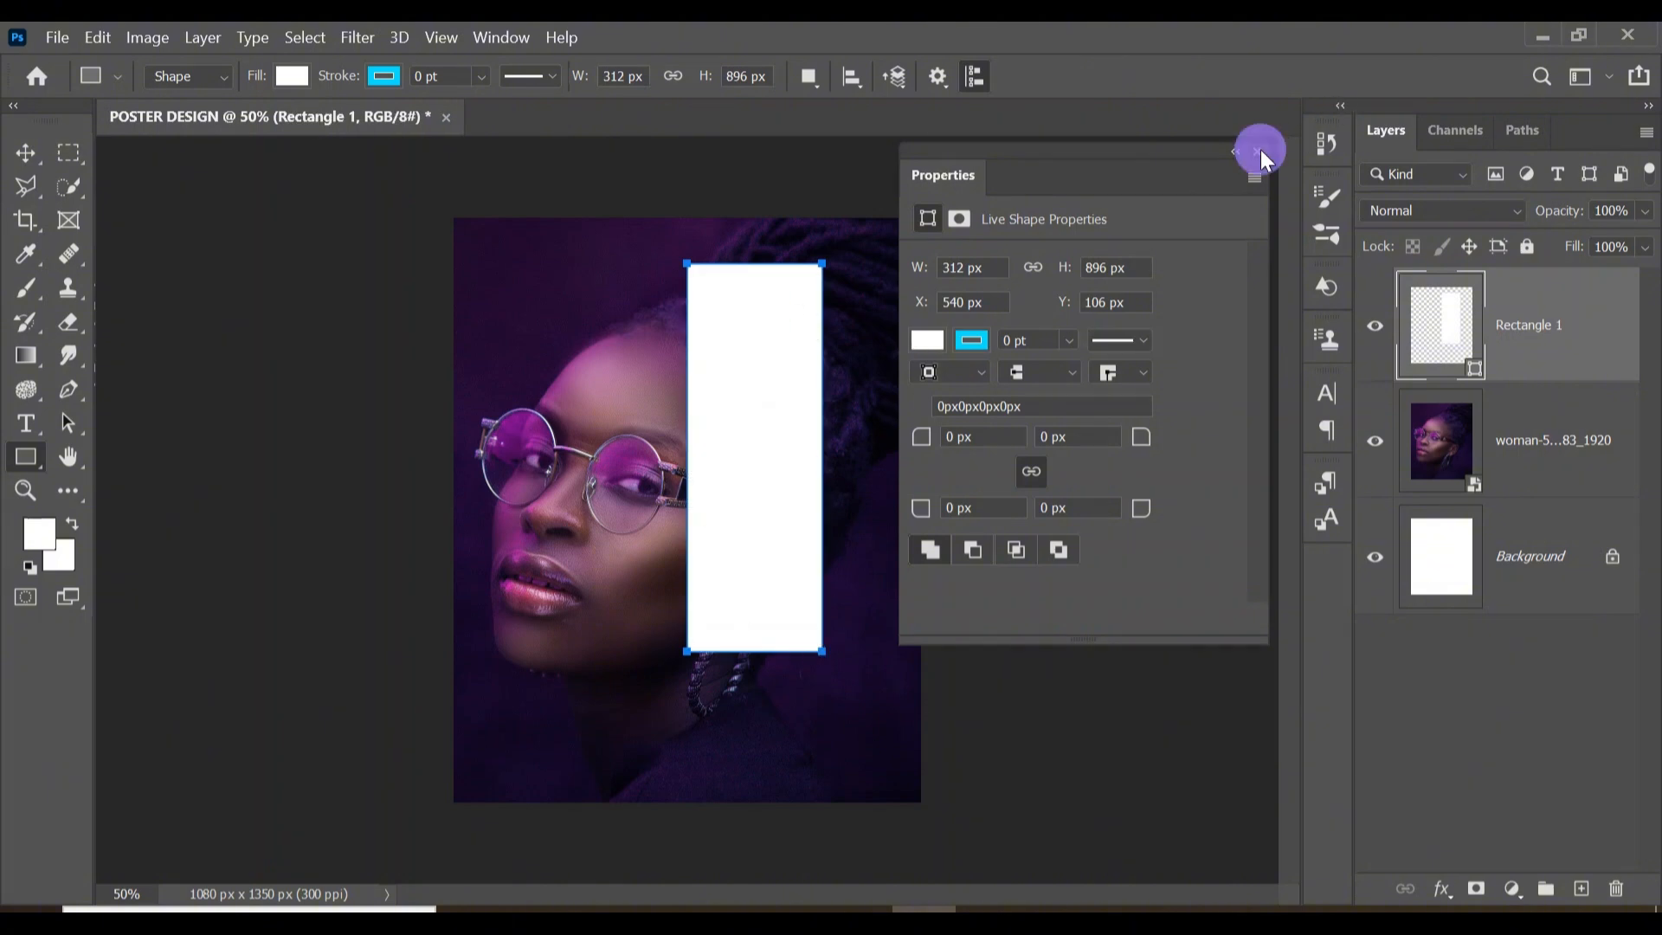
pyautogui.click(1259, 151)
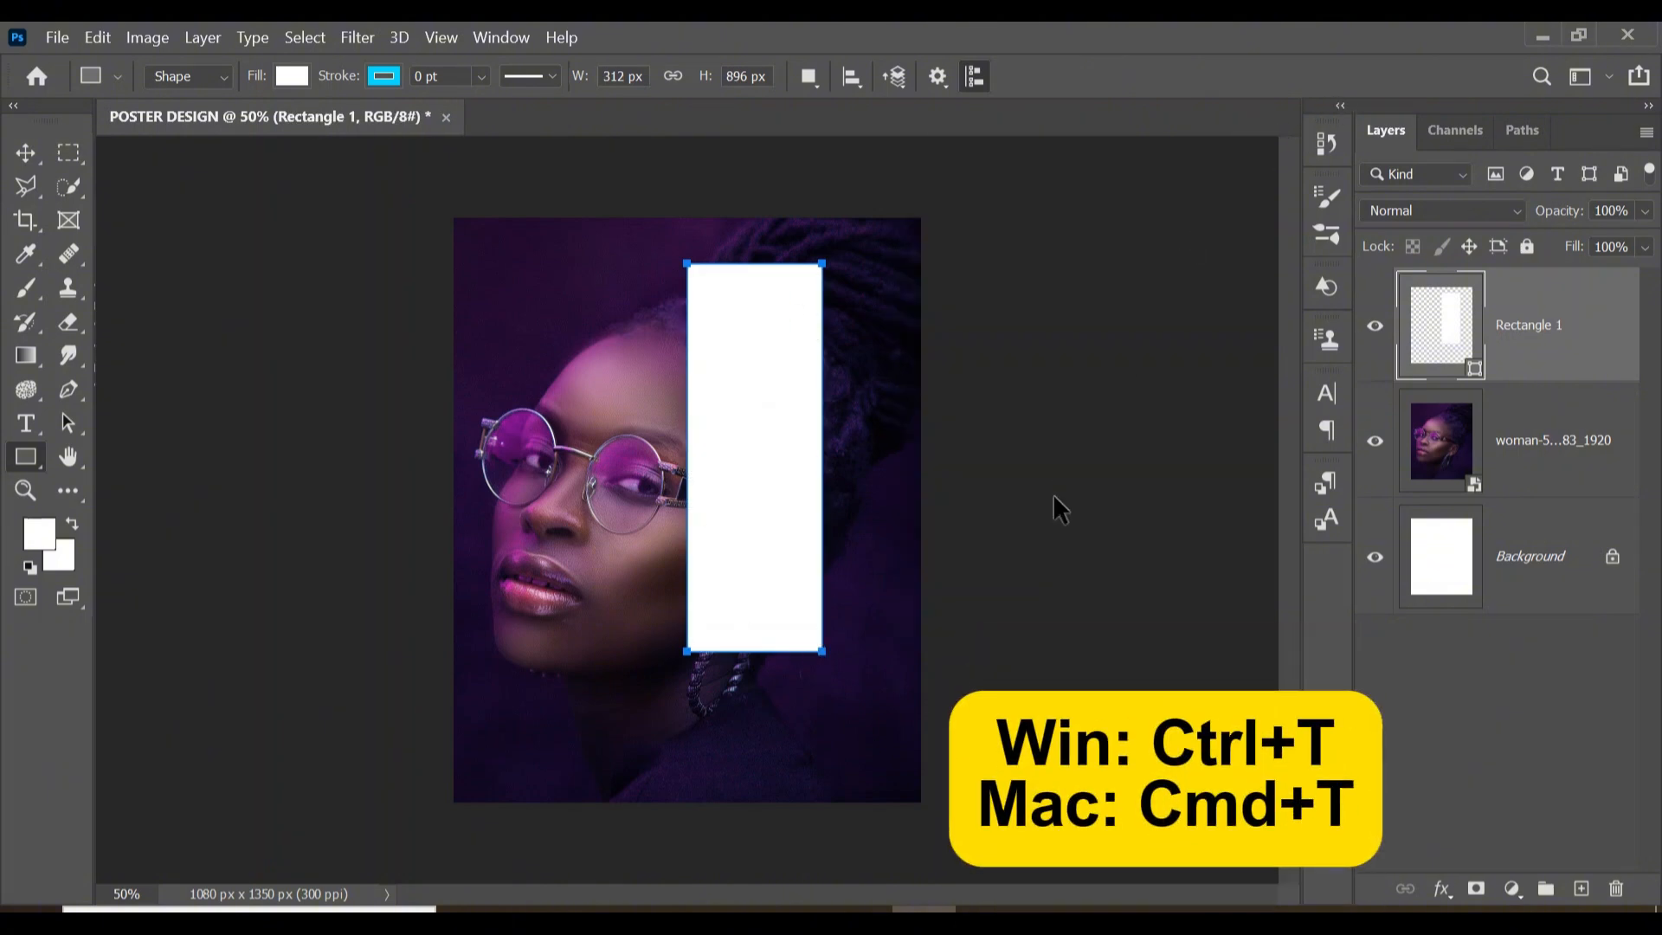
# - Transform the white rectangle to the canvas's right edge, stretching it to full canvas height and about 126.92% width
pyautogui.hotkey('ctrl', 't')
pyautogui.click(746, 452)
pyautogui.moveTo(749, 454); pyautogui.dragTo(843, 473)
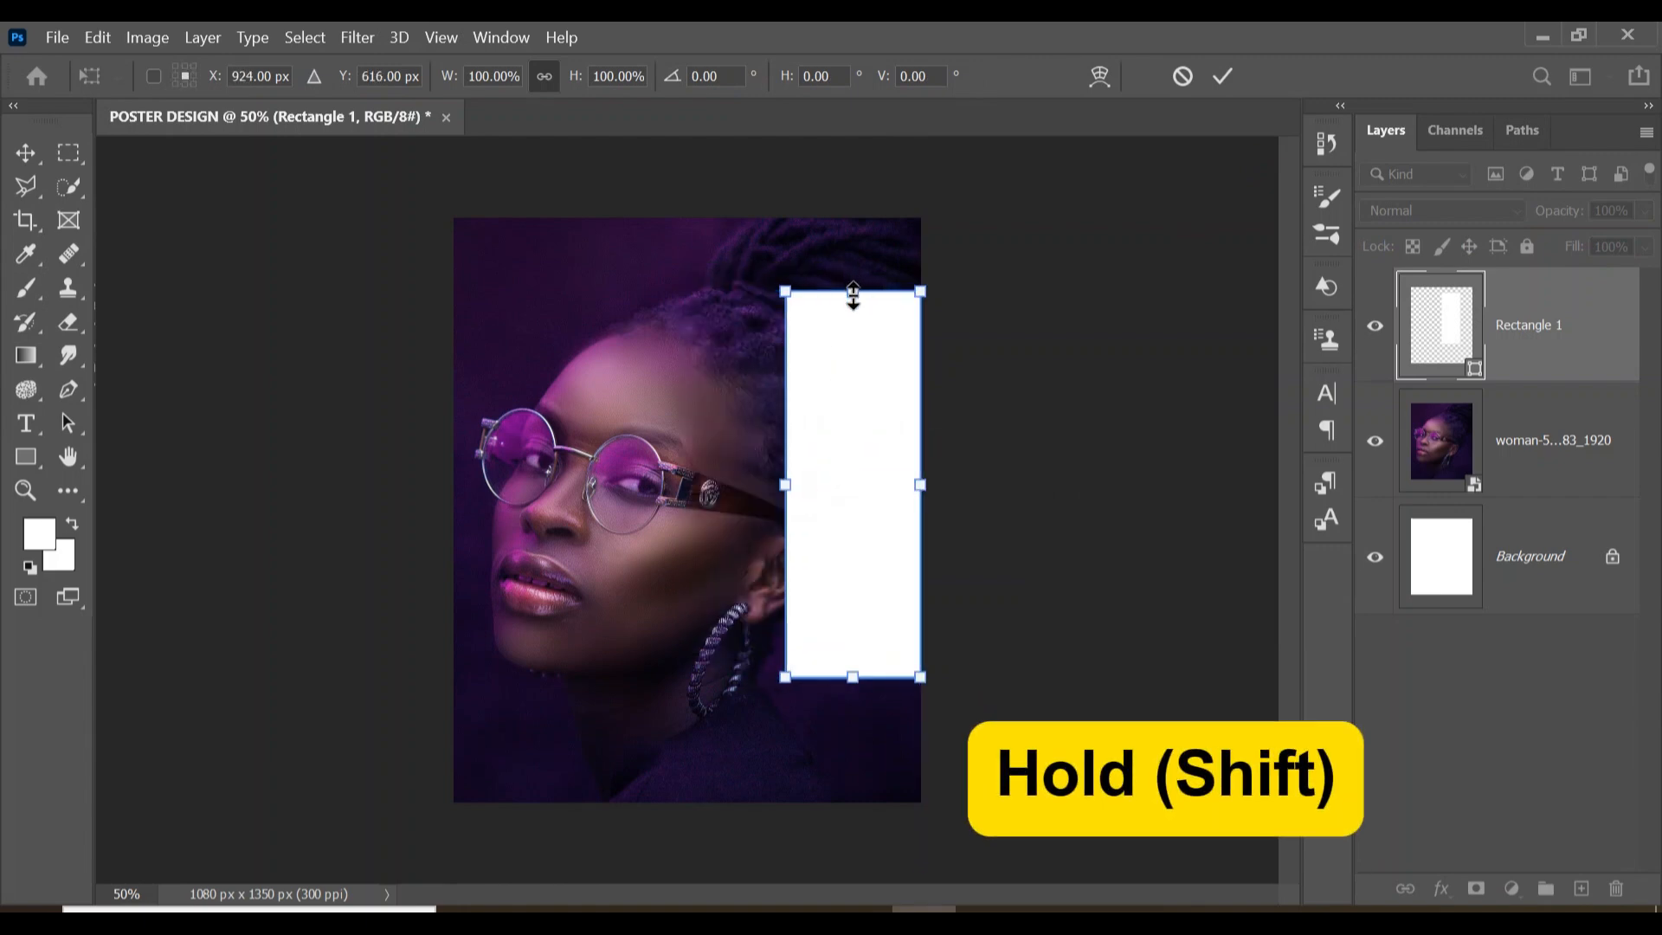
pyautogui.moveTo(852, 294); pyautogui.dragTo(853, 227)
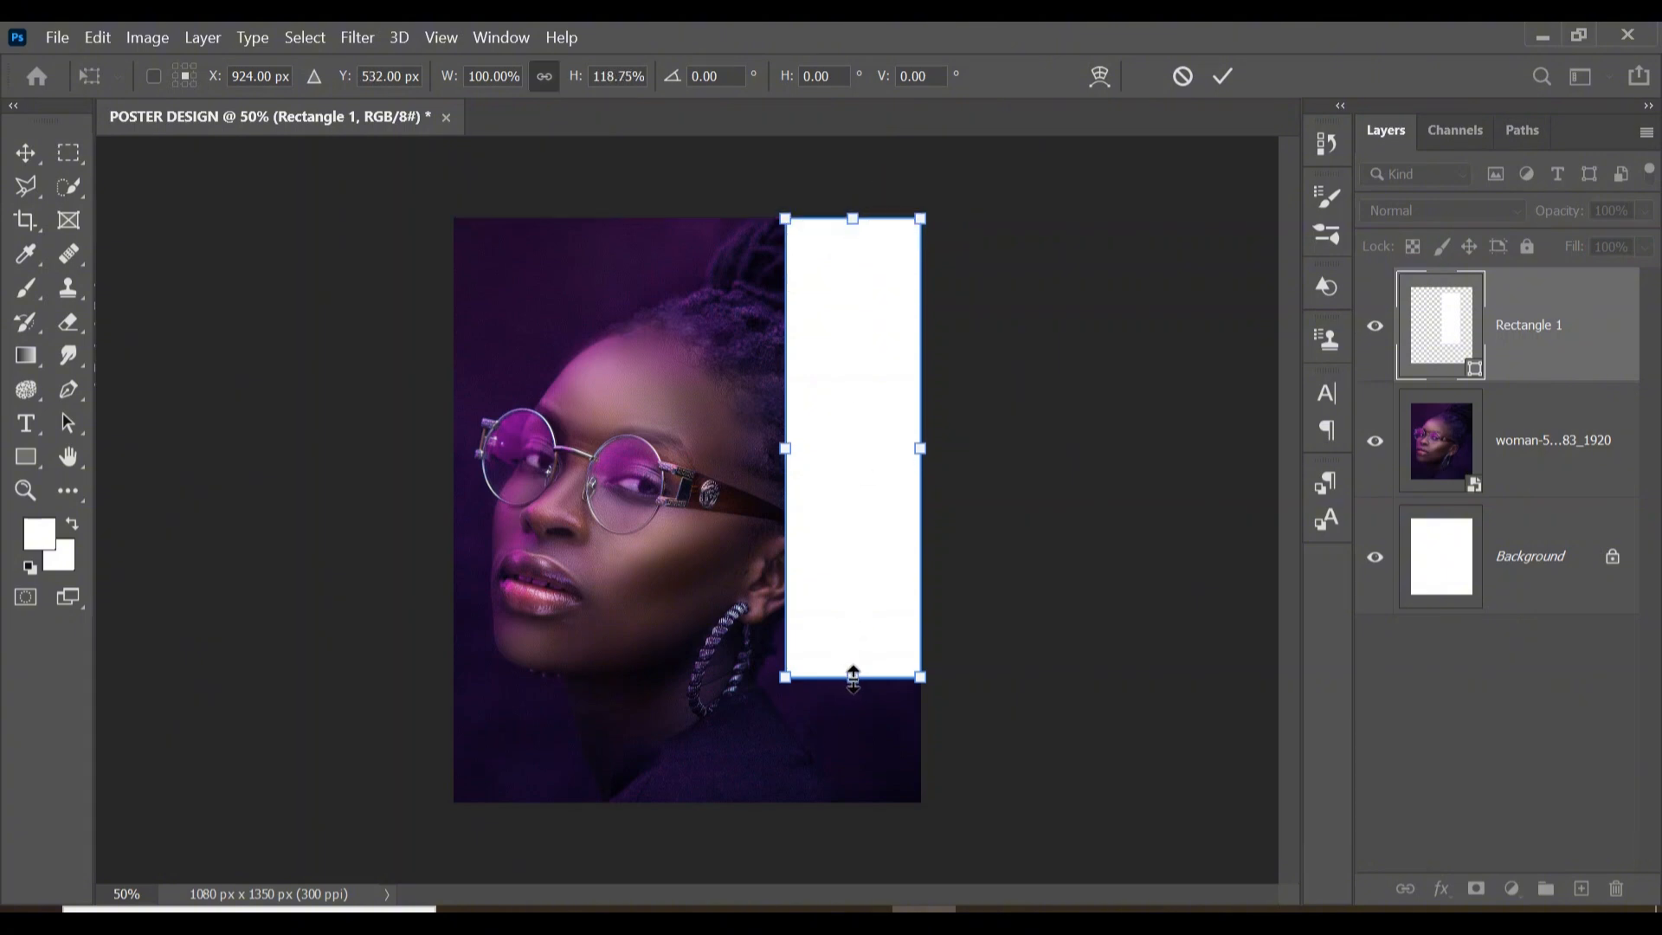
pyautogui.moveTo(853, 677); pyautogui.dragTo(864, 794)
pyautogui.moveTo(782, 514); pyautogui.dragTo(744, 515)
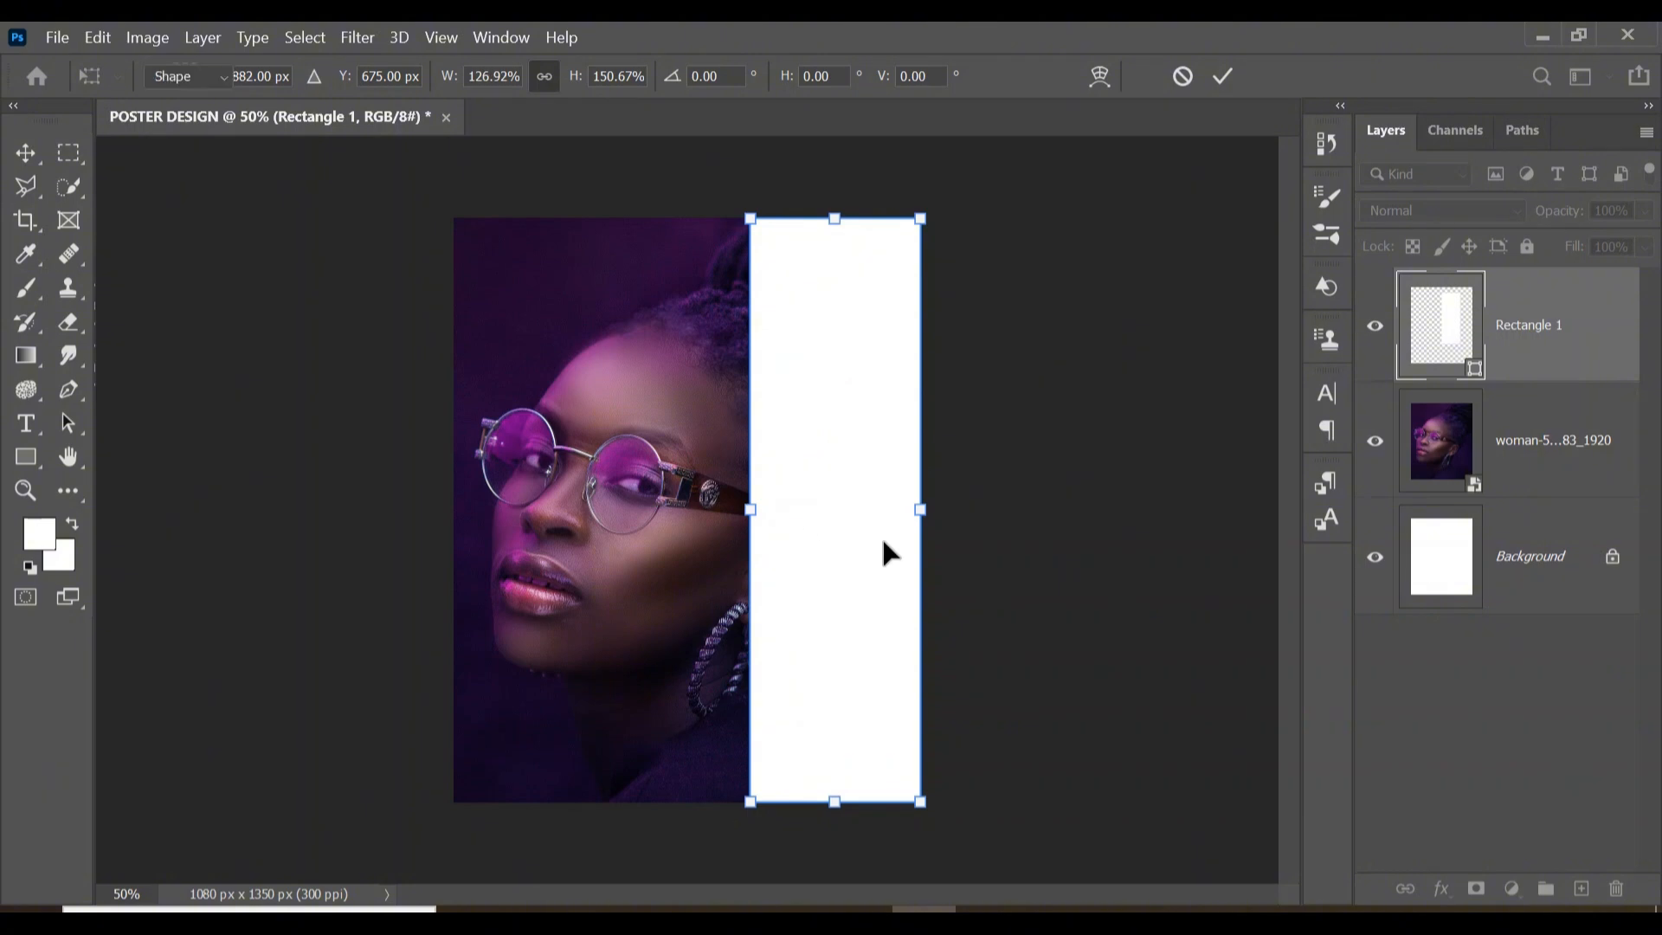
pyautogui.press('Return')
# - Add a new layer above the rectangle and set the Vertical Type tool to the MOON GET! font
pyautogui.press('b')
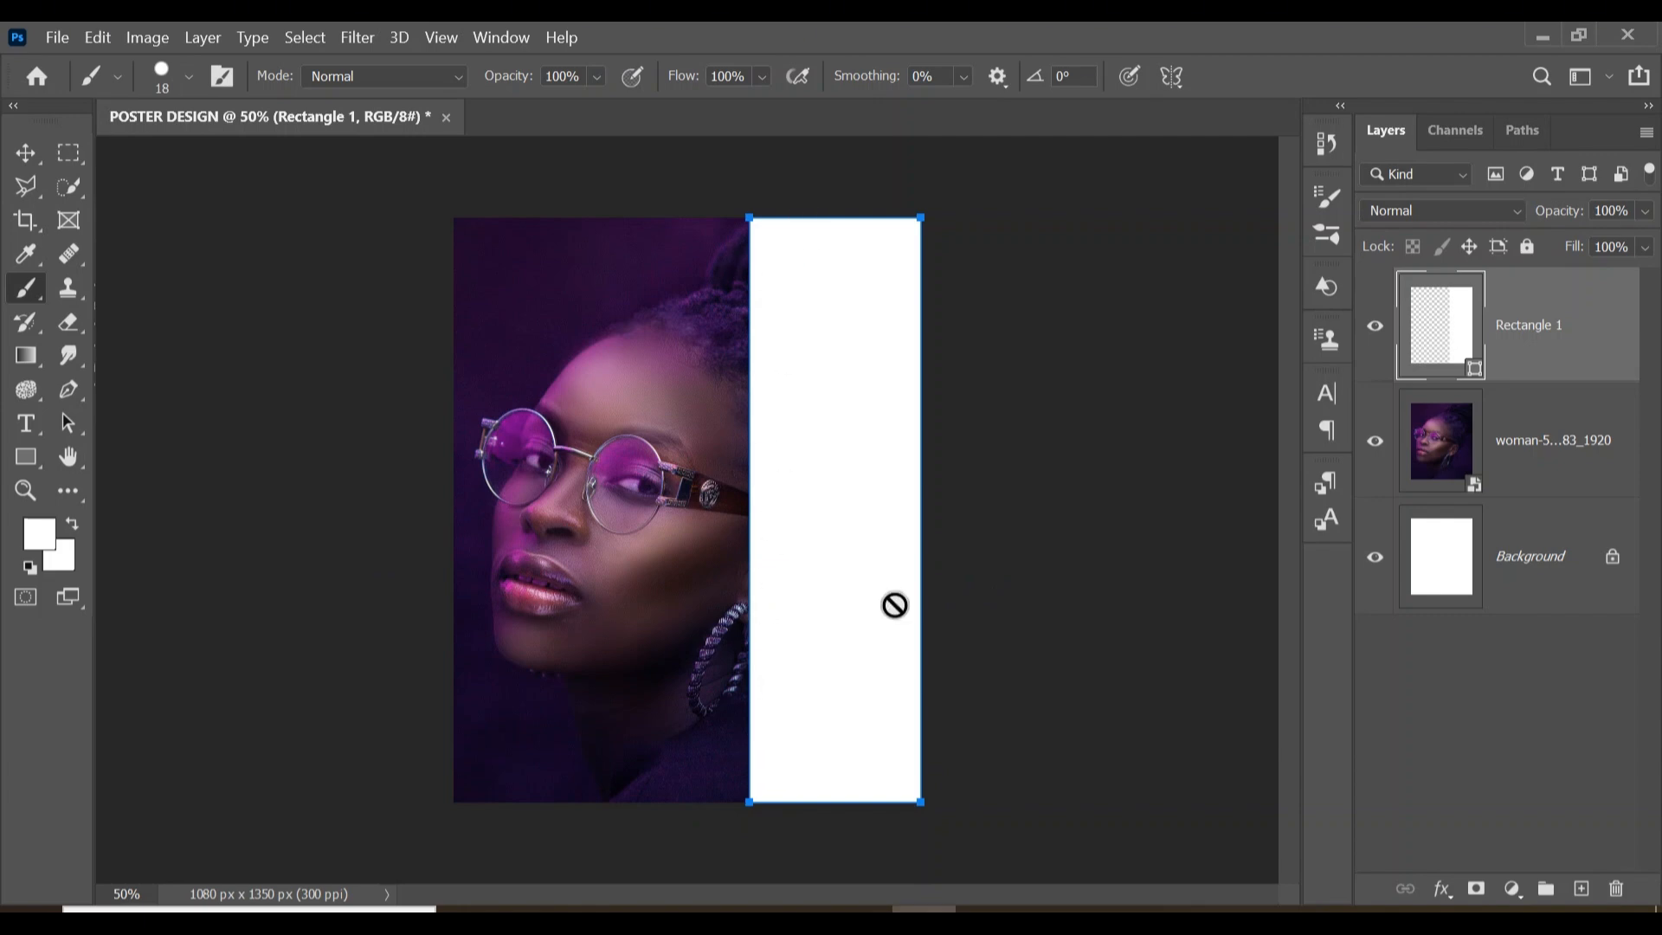
pyautogui.click(1581, 889)
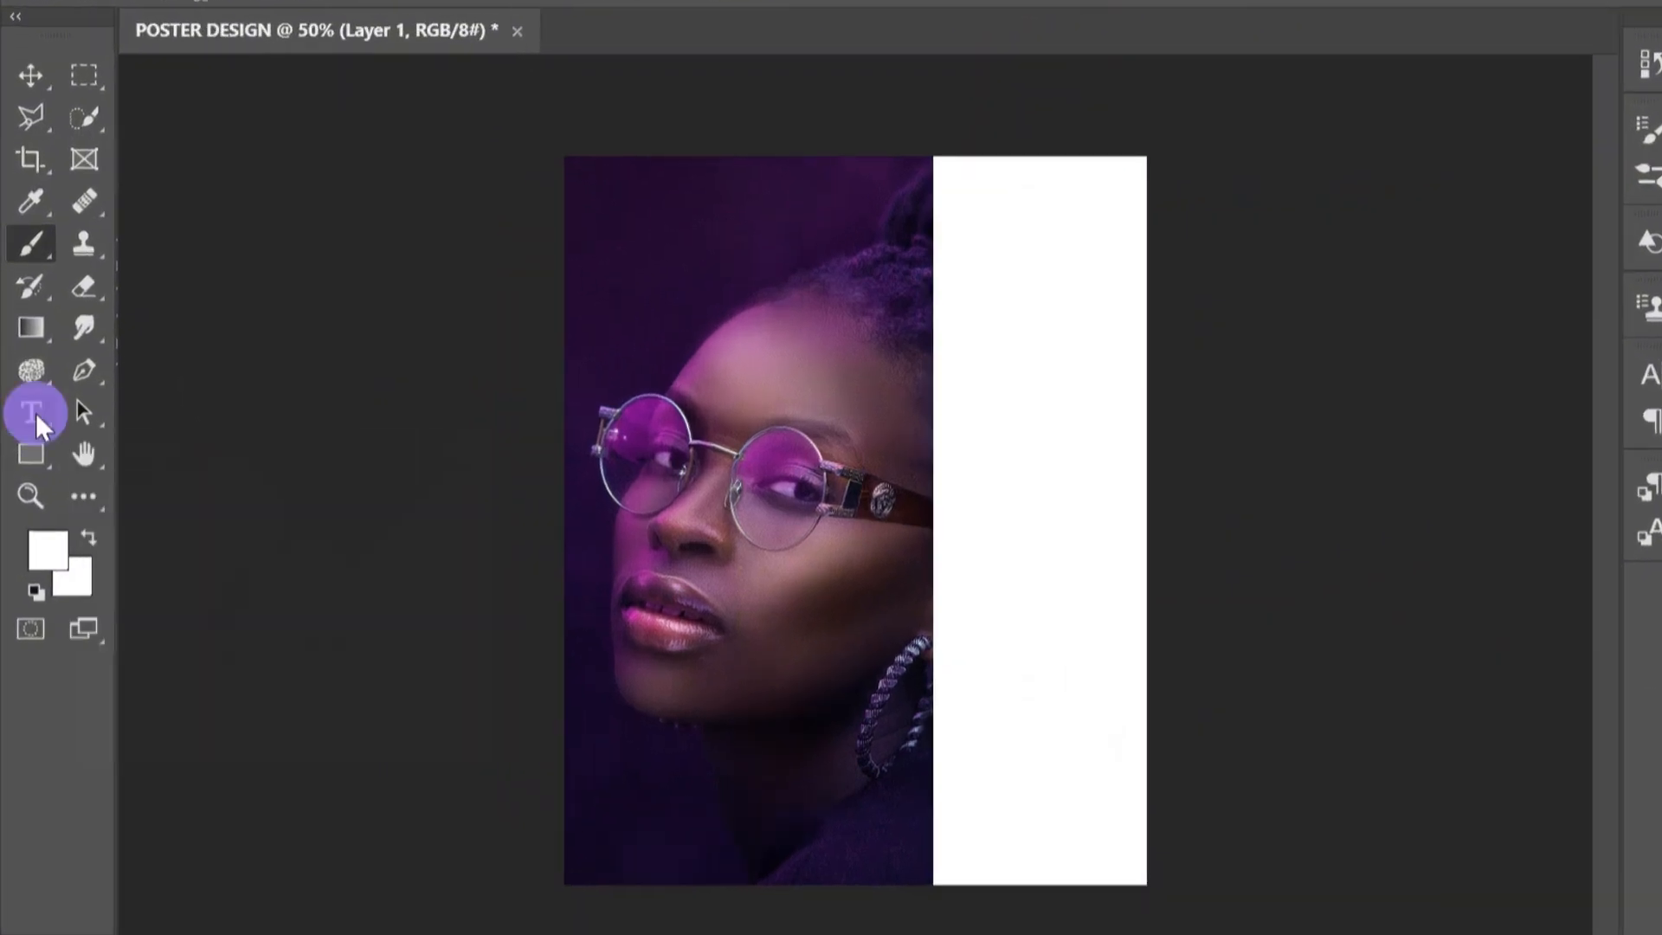
pyautogui.click(26, 423)
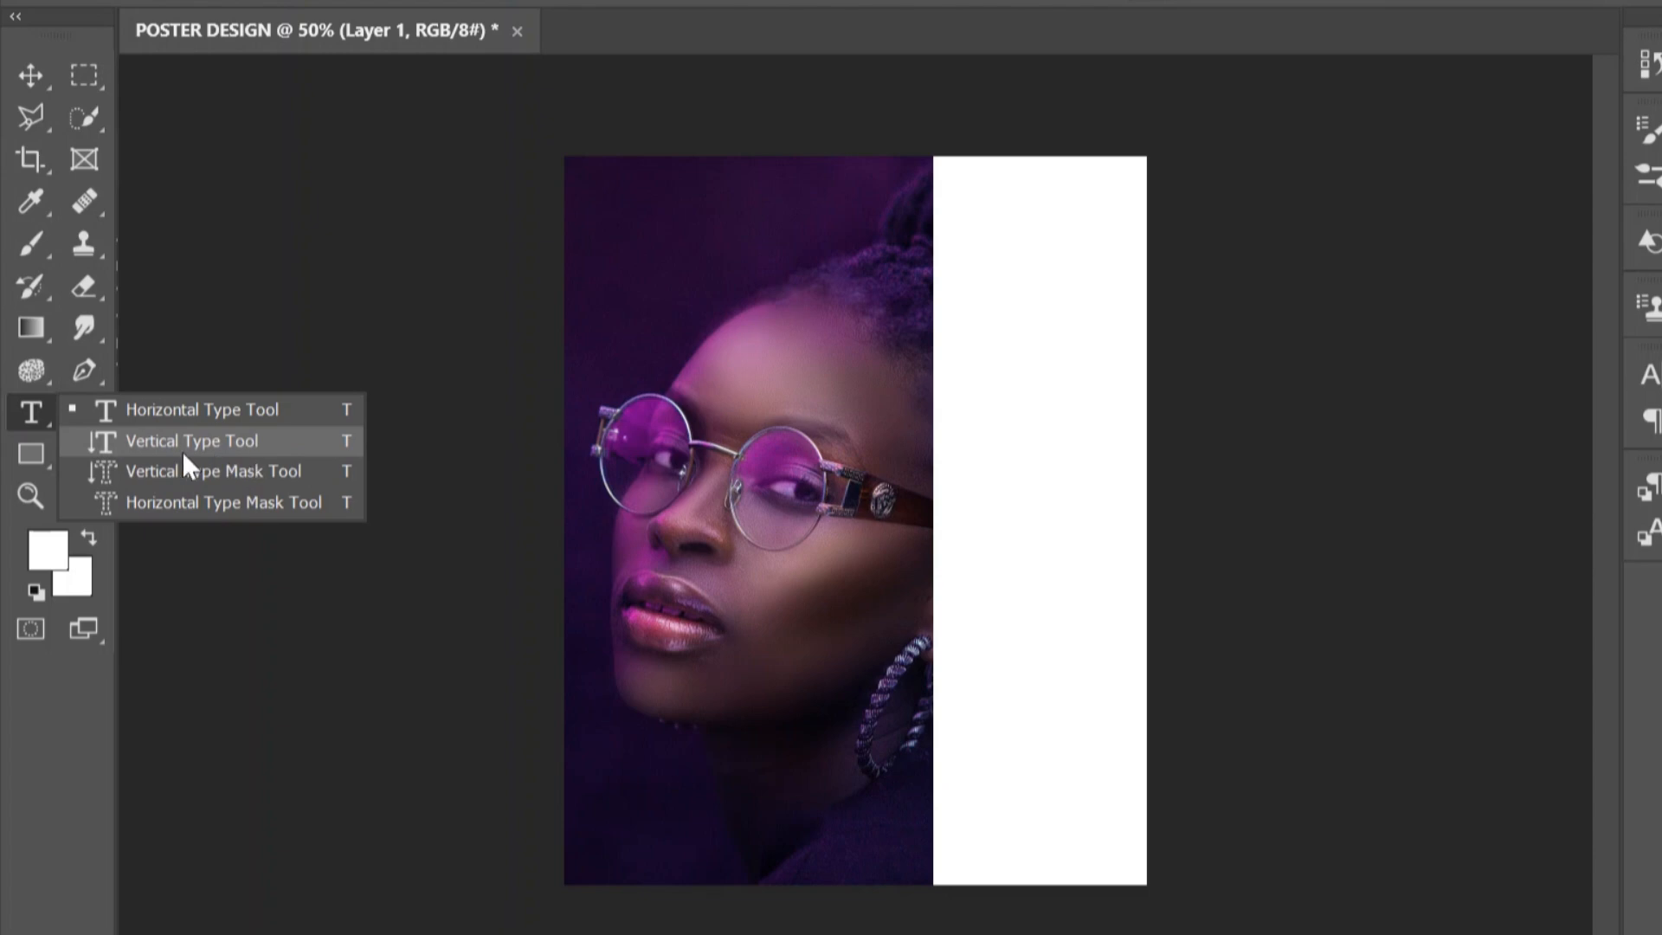
pyautogui.click(241, 447)
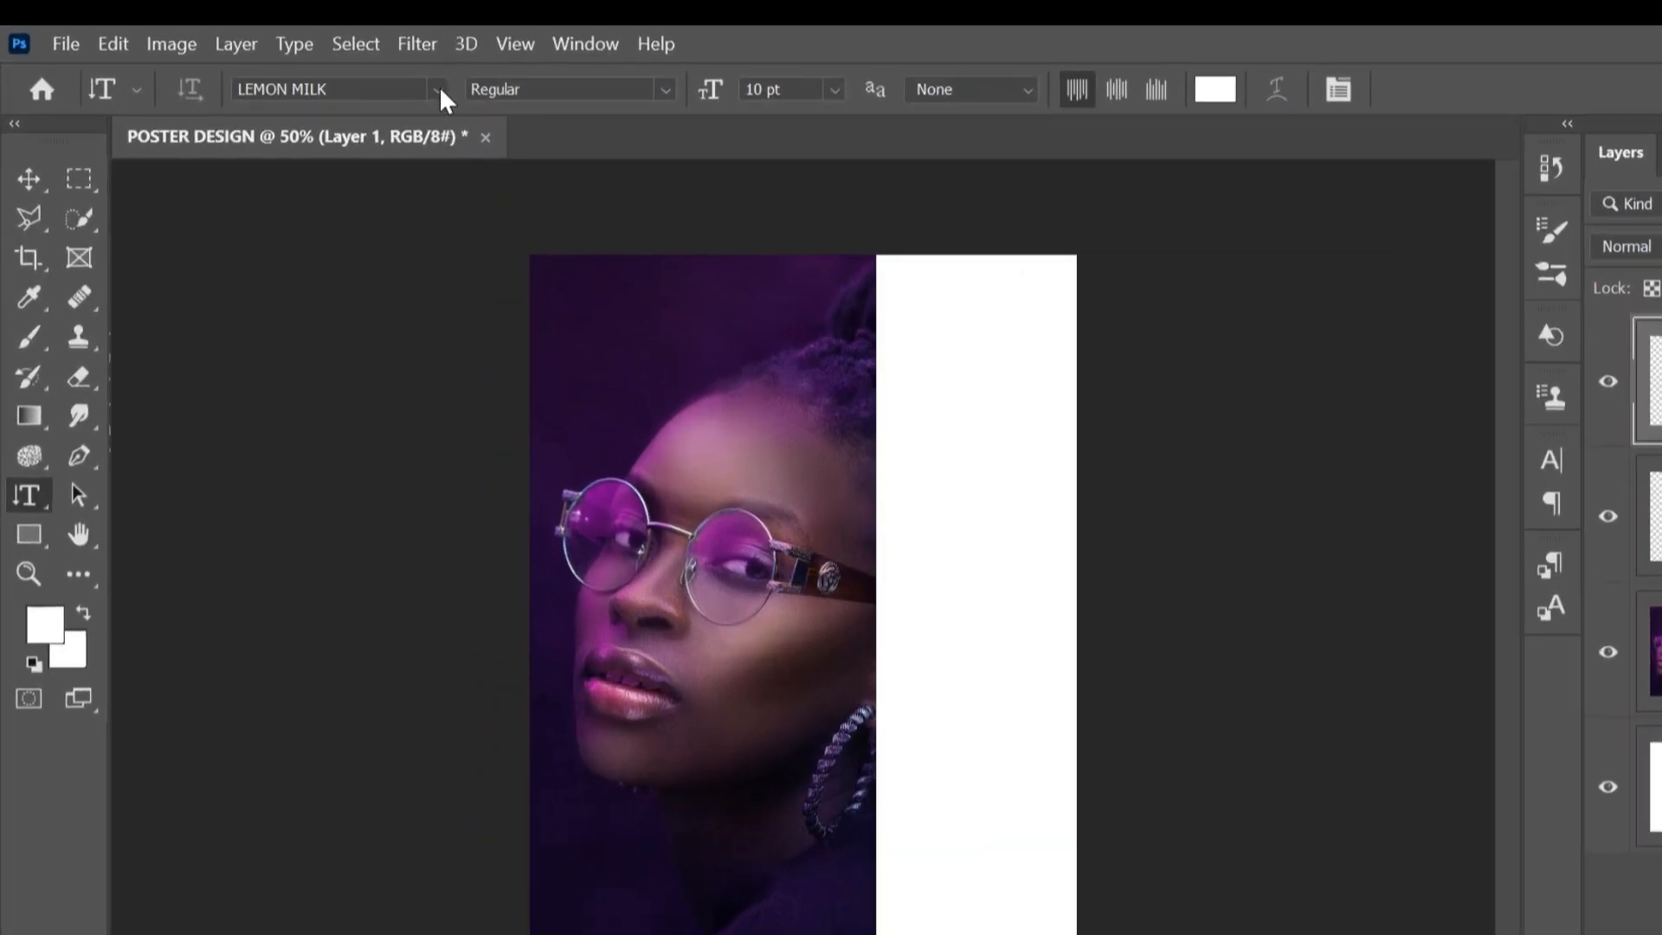
pyautogui.click(439, 90)
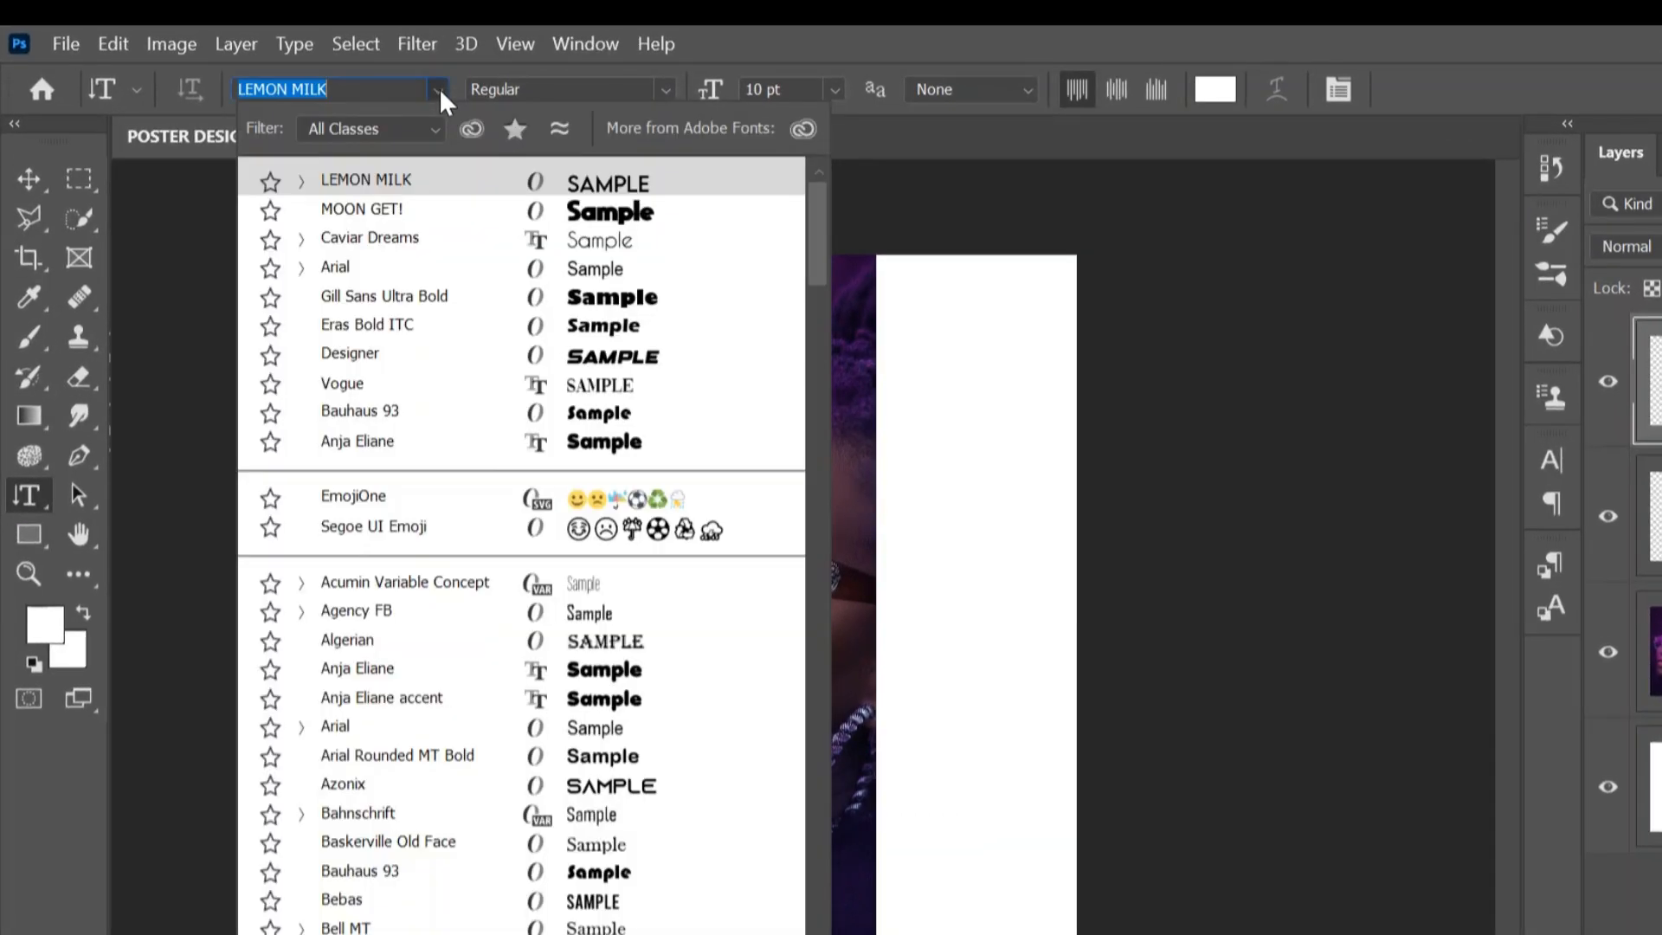
pyautogui.click(451, 209)
# - Add the vertical text VOGUE at 60 pt and move it to straddle the white rectangle's left edge
pyautogui.click(864, 327)
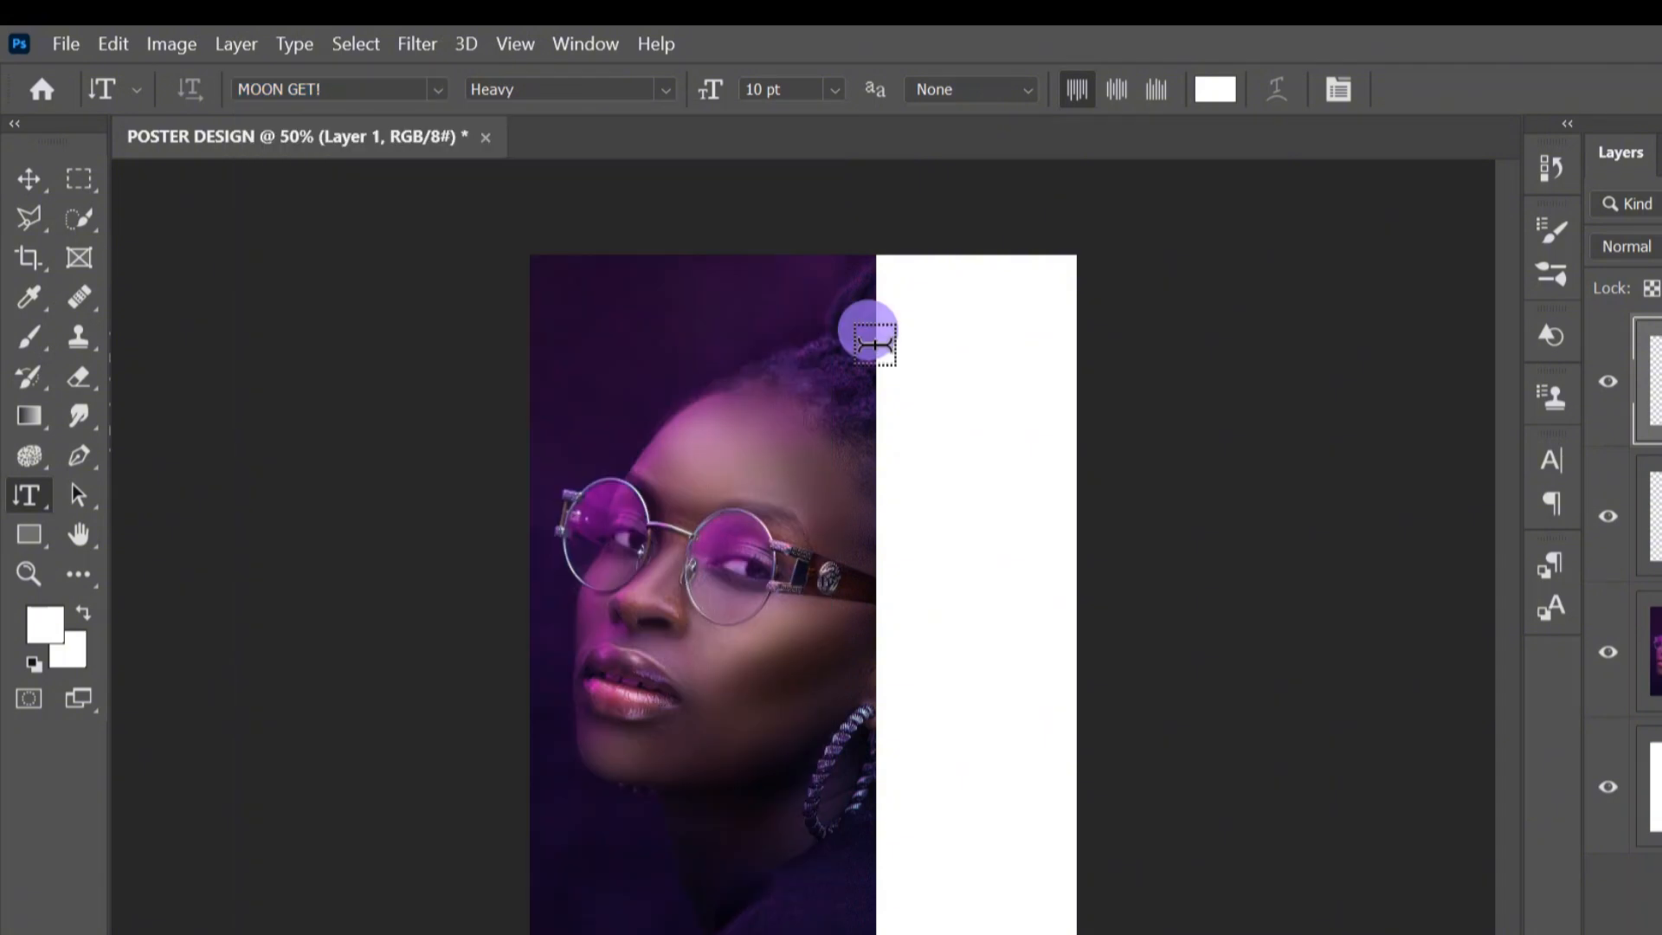
pyautogui.click(833, 89)
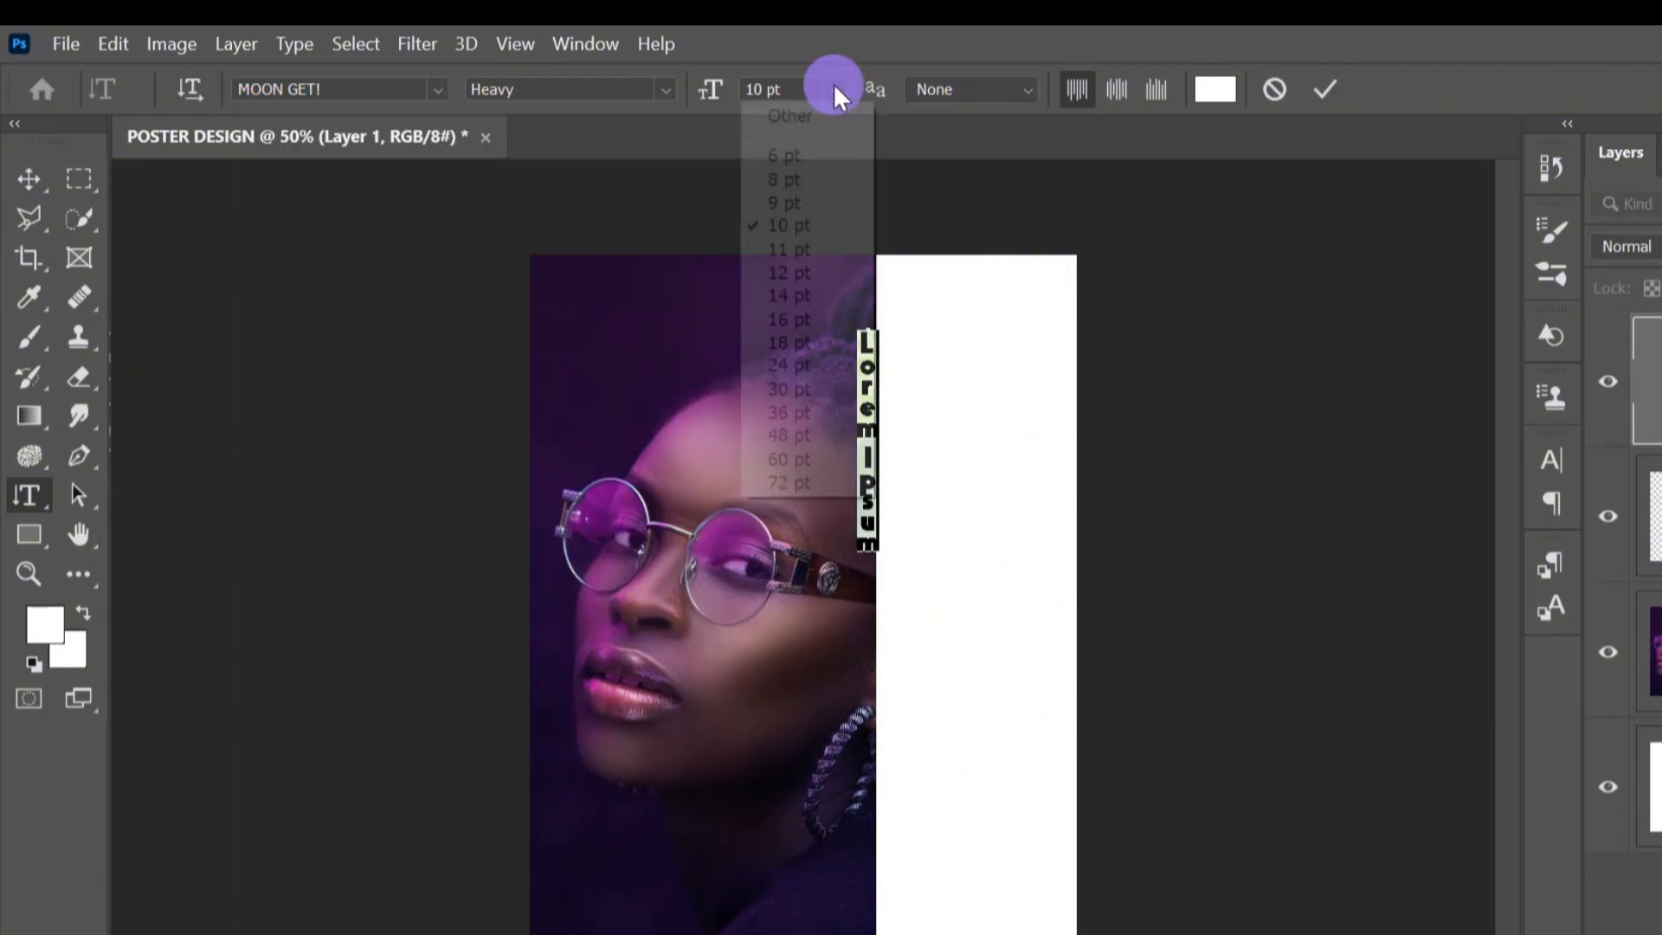
pyautogui.click(808, 459)
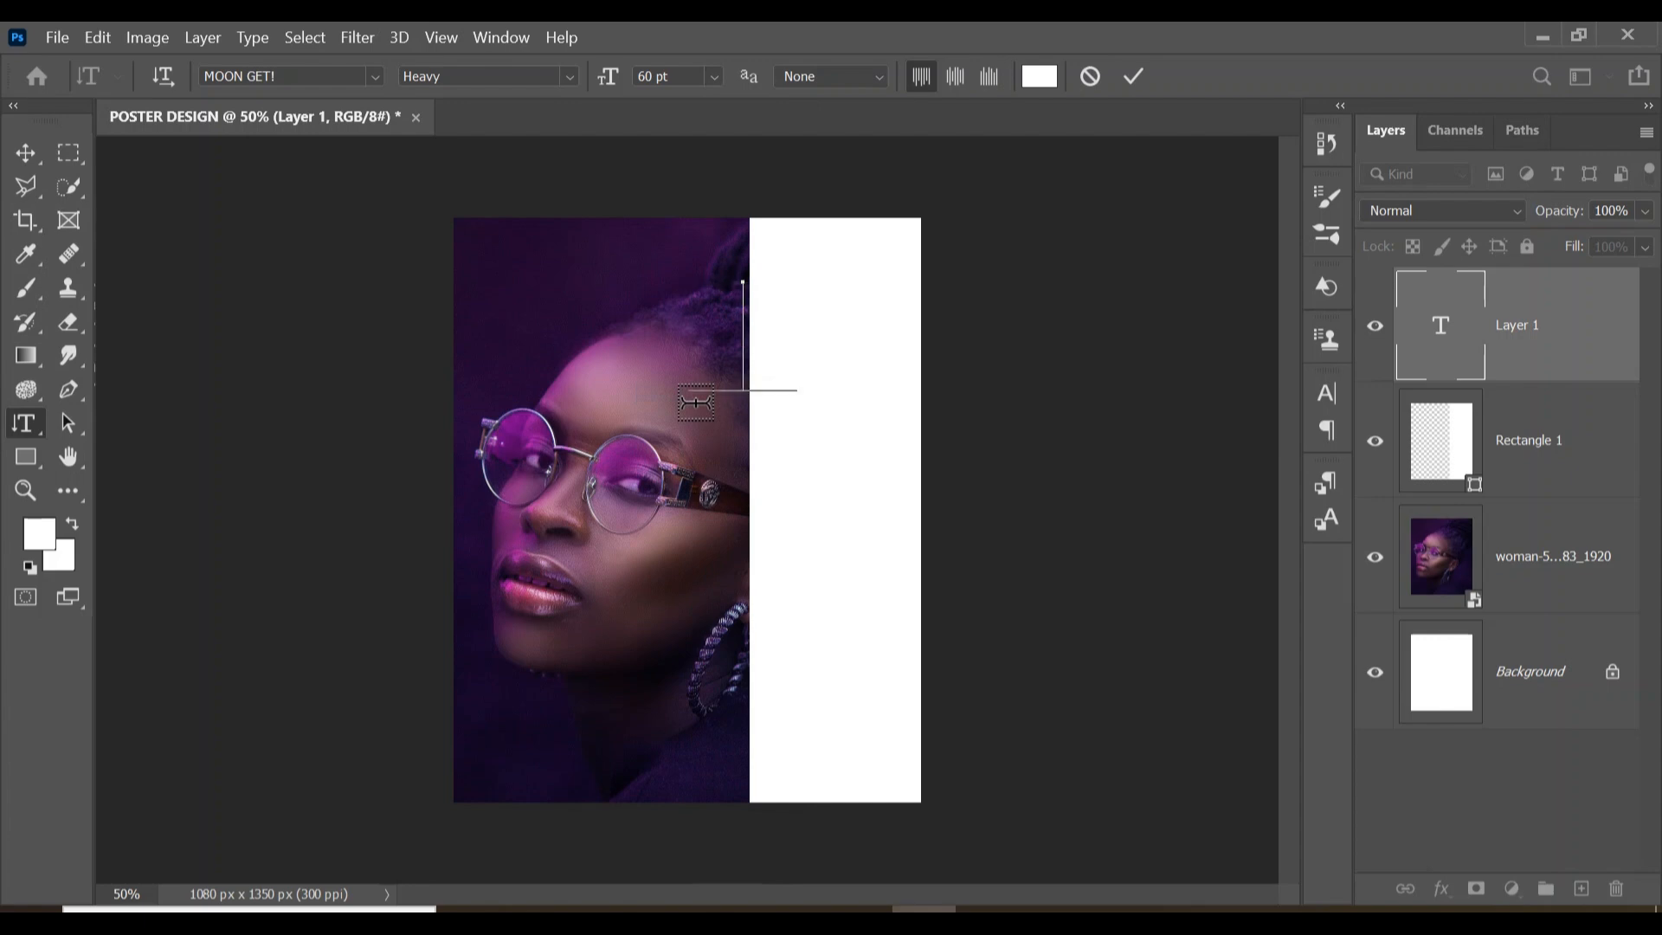
pyautogui.write('YOGUE')
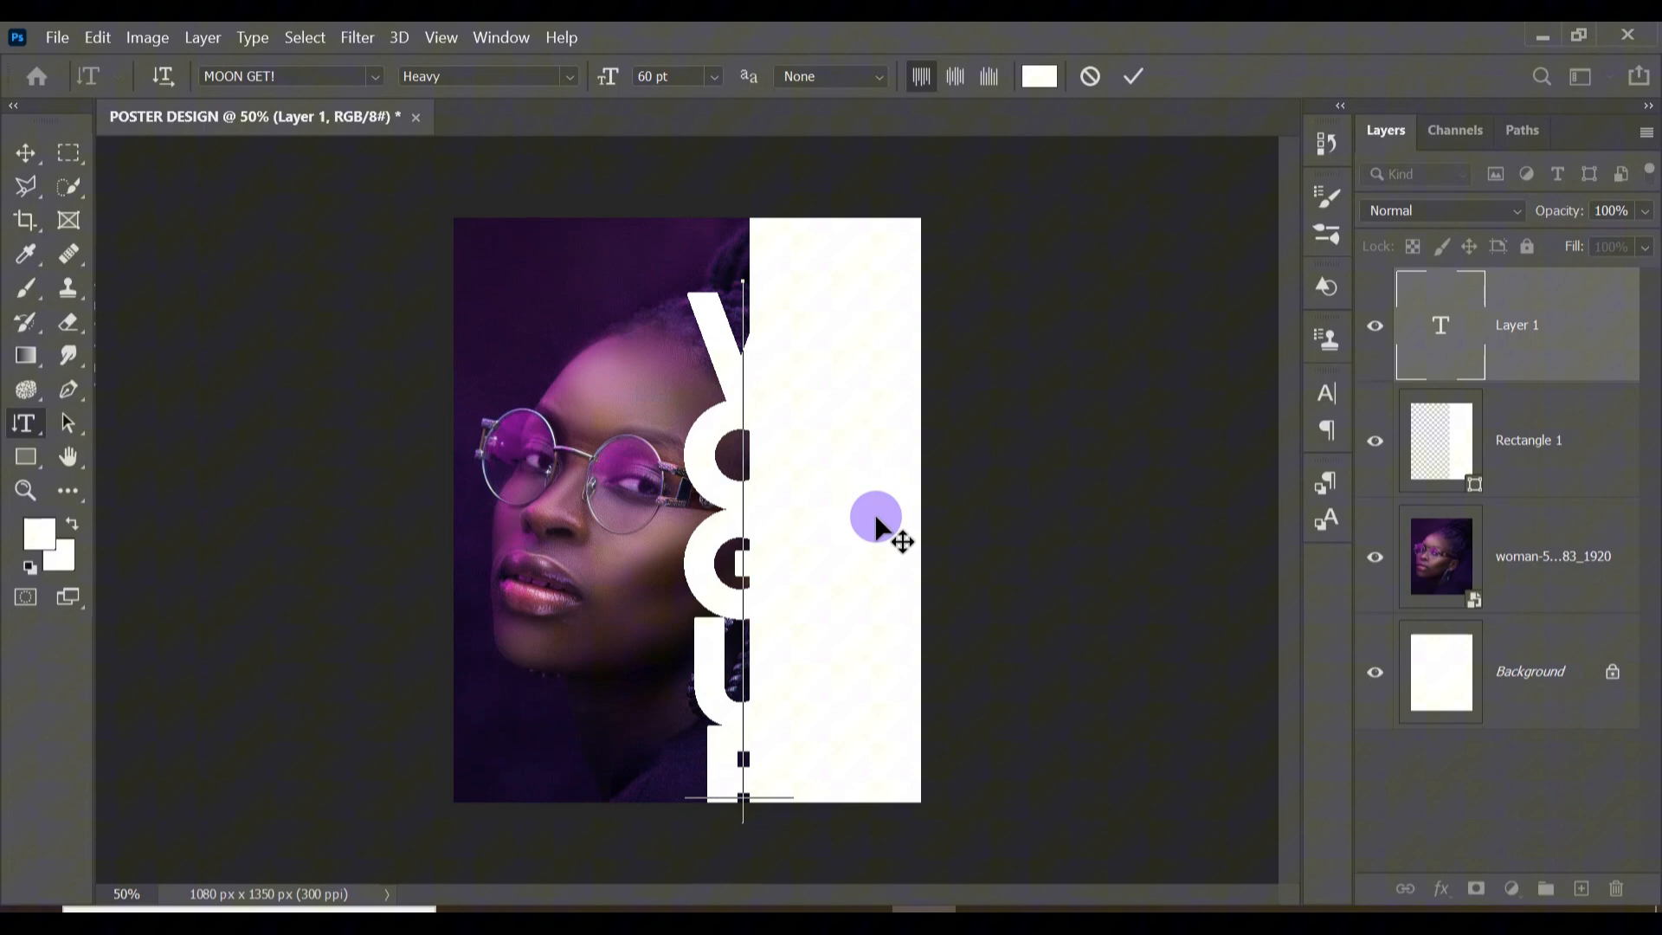
pyautogui.moveTo(875, 515)
pyautogui.mouseDown()
pyautogui.moveTo(879, 487)
pyautogui.moveTo(885, 503)
pyautogui.mouseUp()
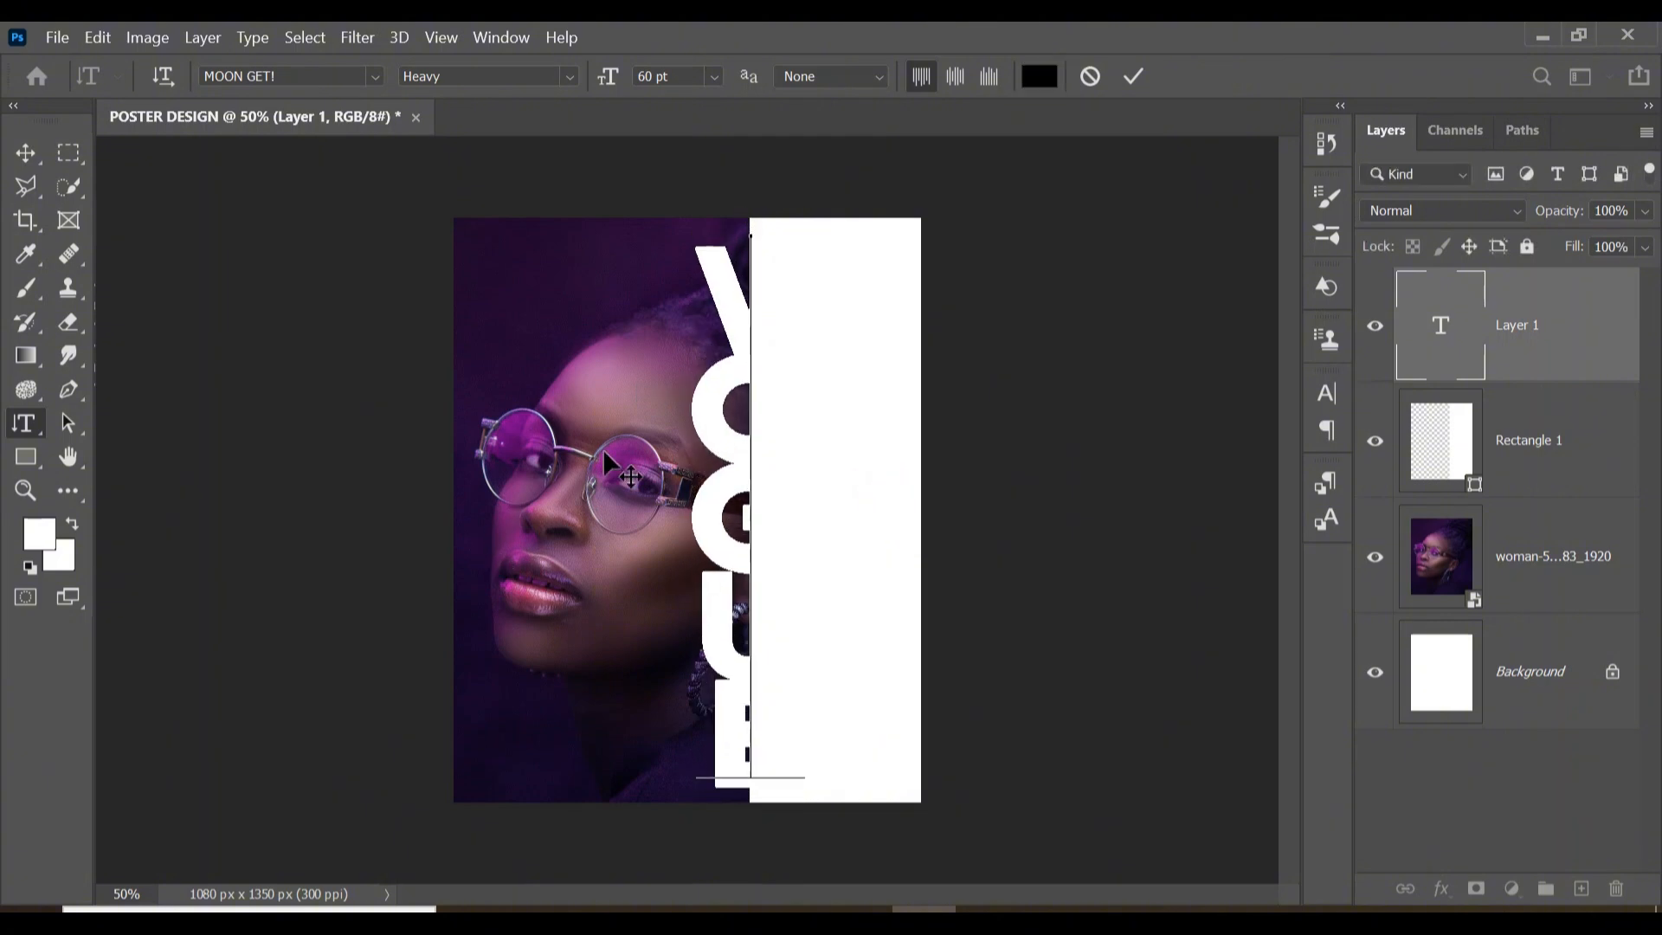
# - Recolour the whole VOGUE text bright red
pyautogui.moveTo(698, 232); pyautogui.dragTo(761, 796)
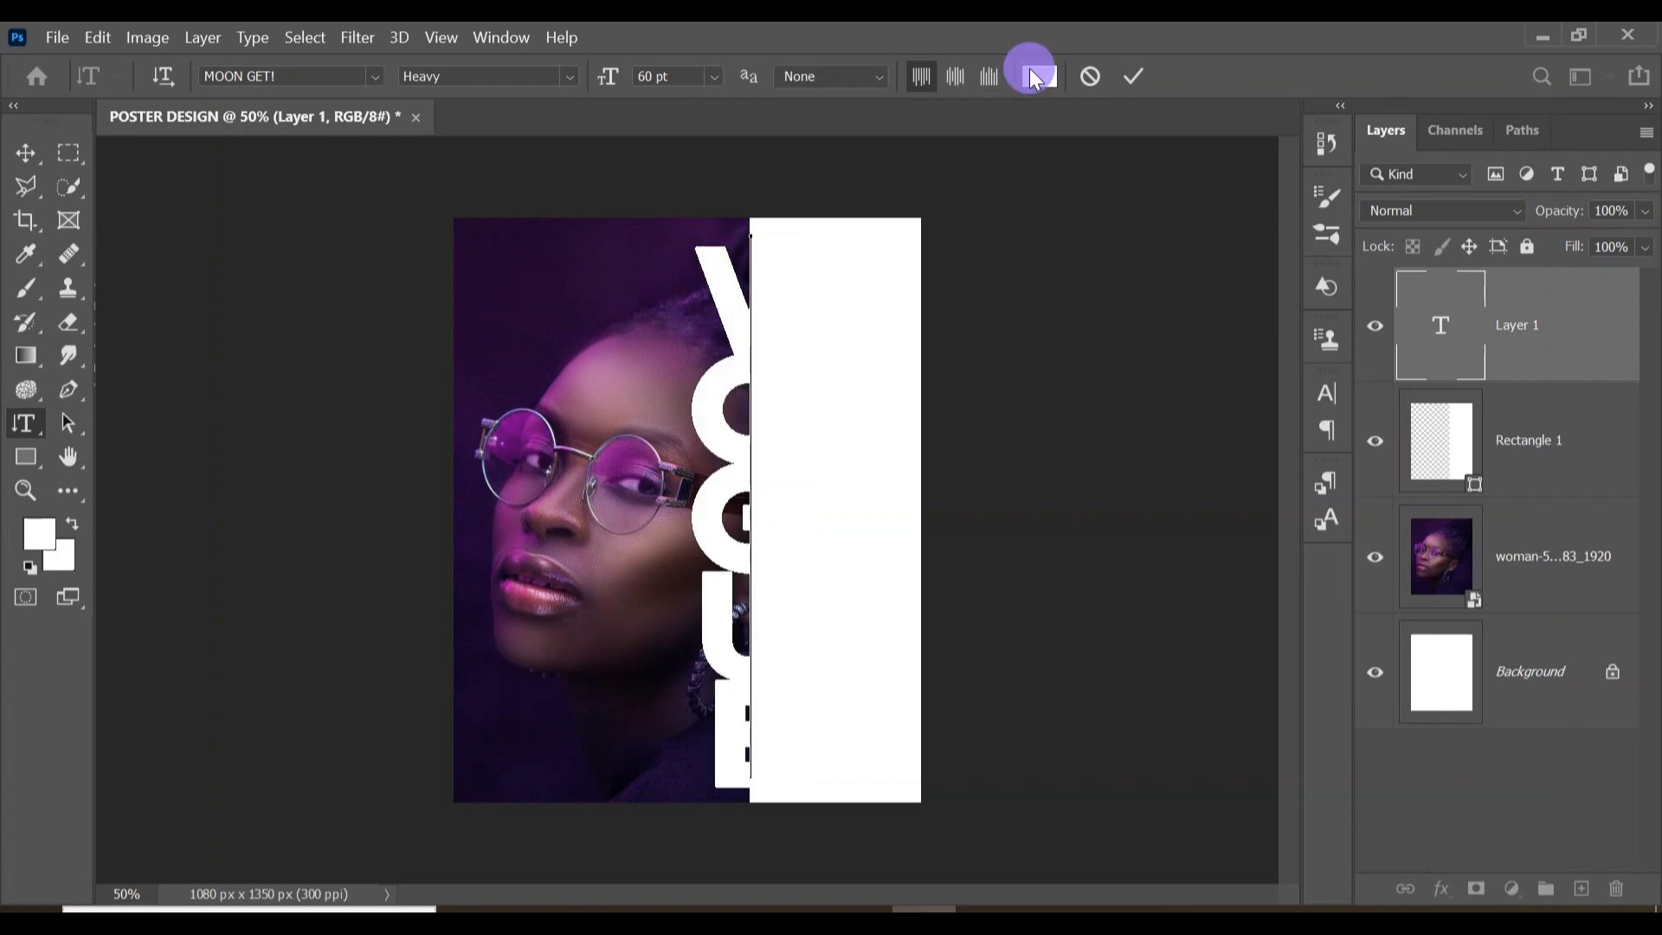
pyautogui.click(1032, 75)
pyautogui.write('000000')
pyautogui.moveTo(1007, 553); pyautogui.dragTo(1112, 294)
pyautogui.click(1304, 407)
pyautogui.click(932, 446)
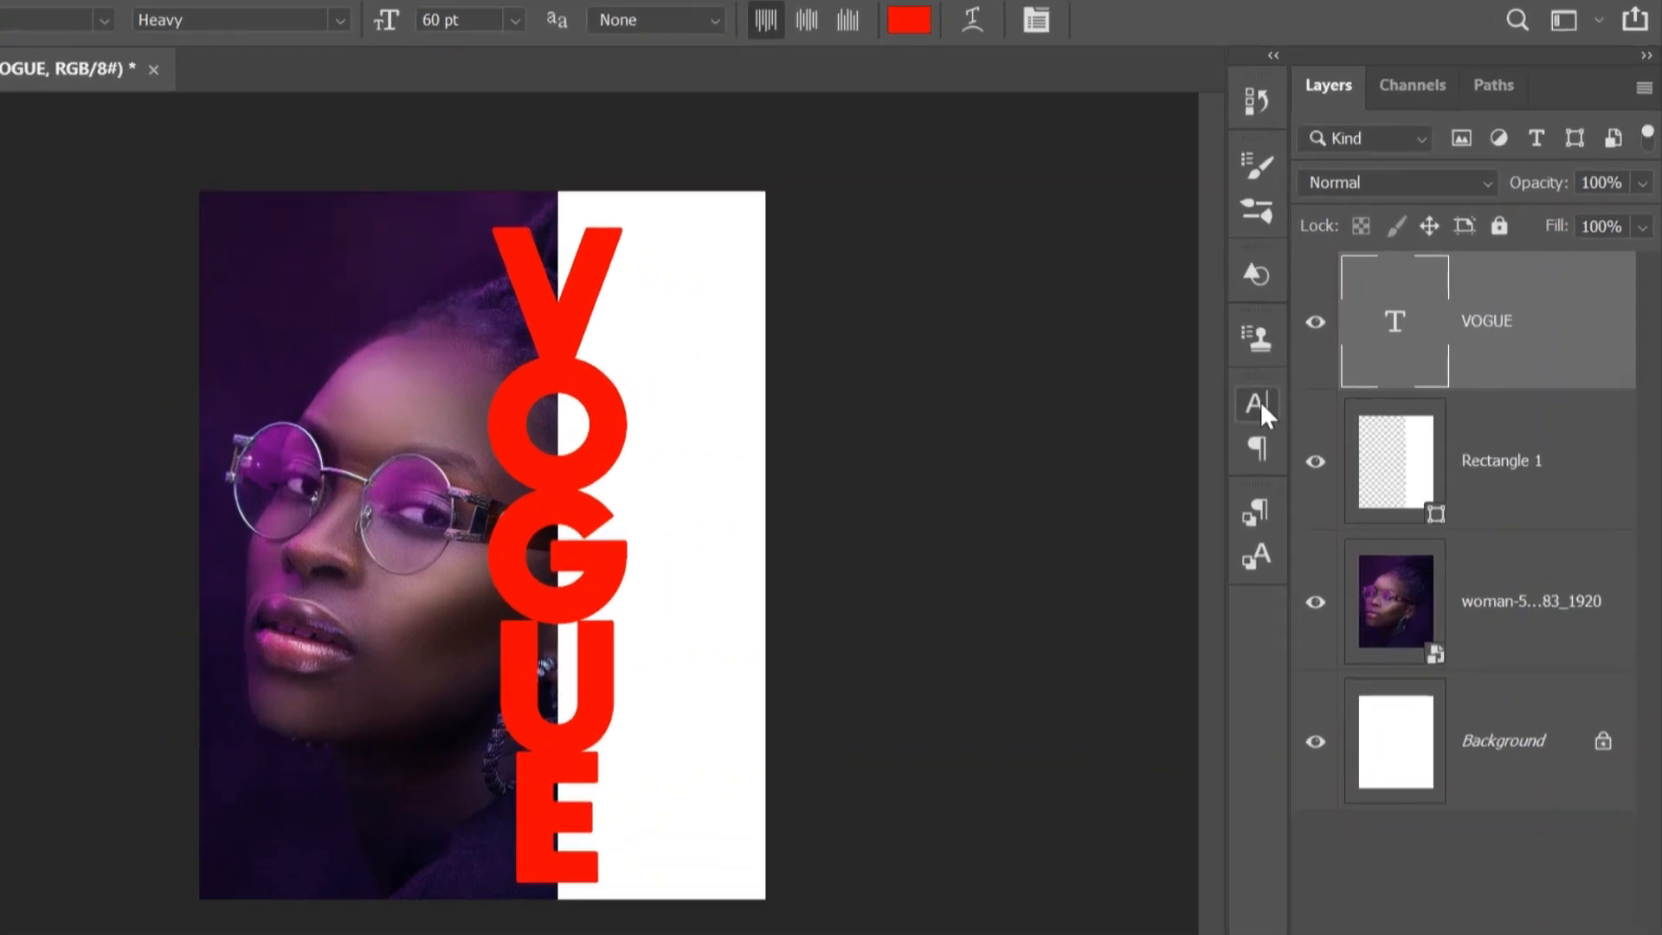
# - Open the Character settings, try a tracking of 25 on the VOGUE text and set it to 75
pyautogui.click(1258, 403)
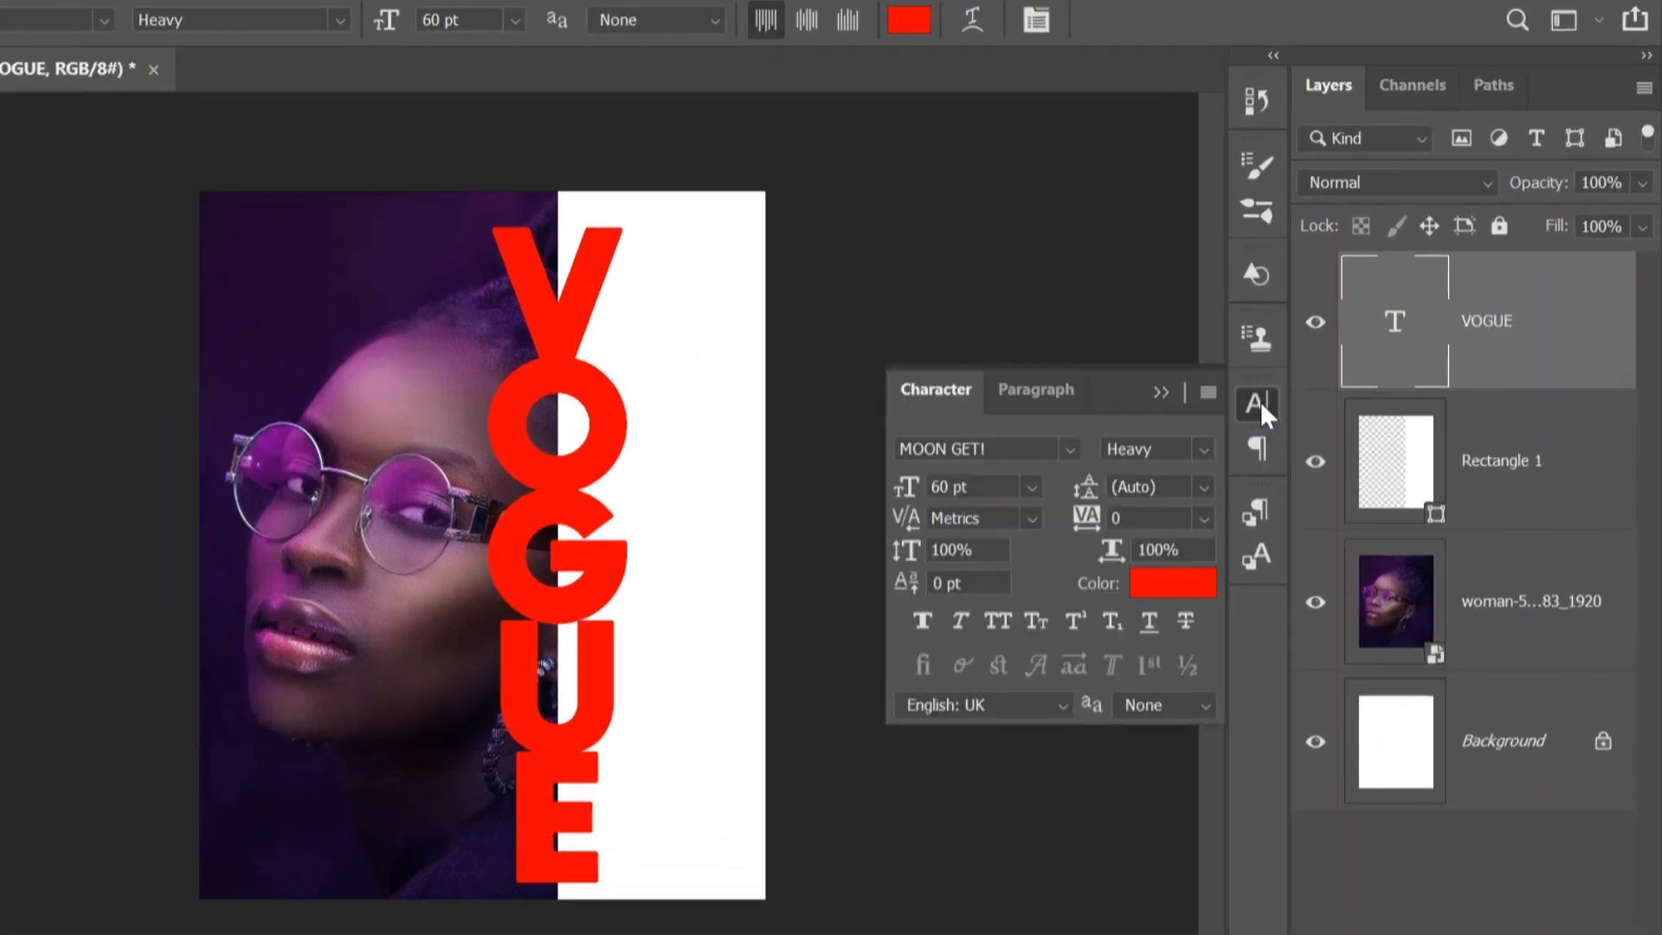
pyautogui.click(1258, 403)
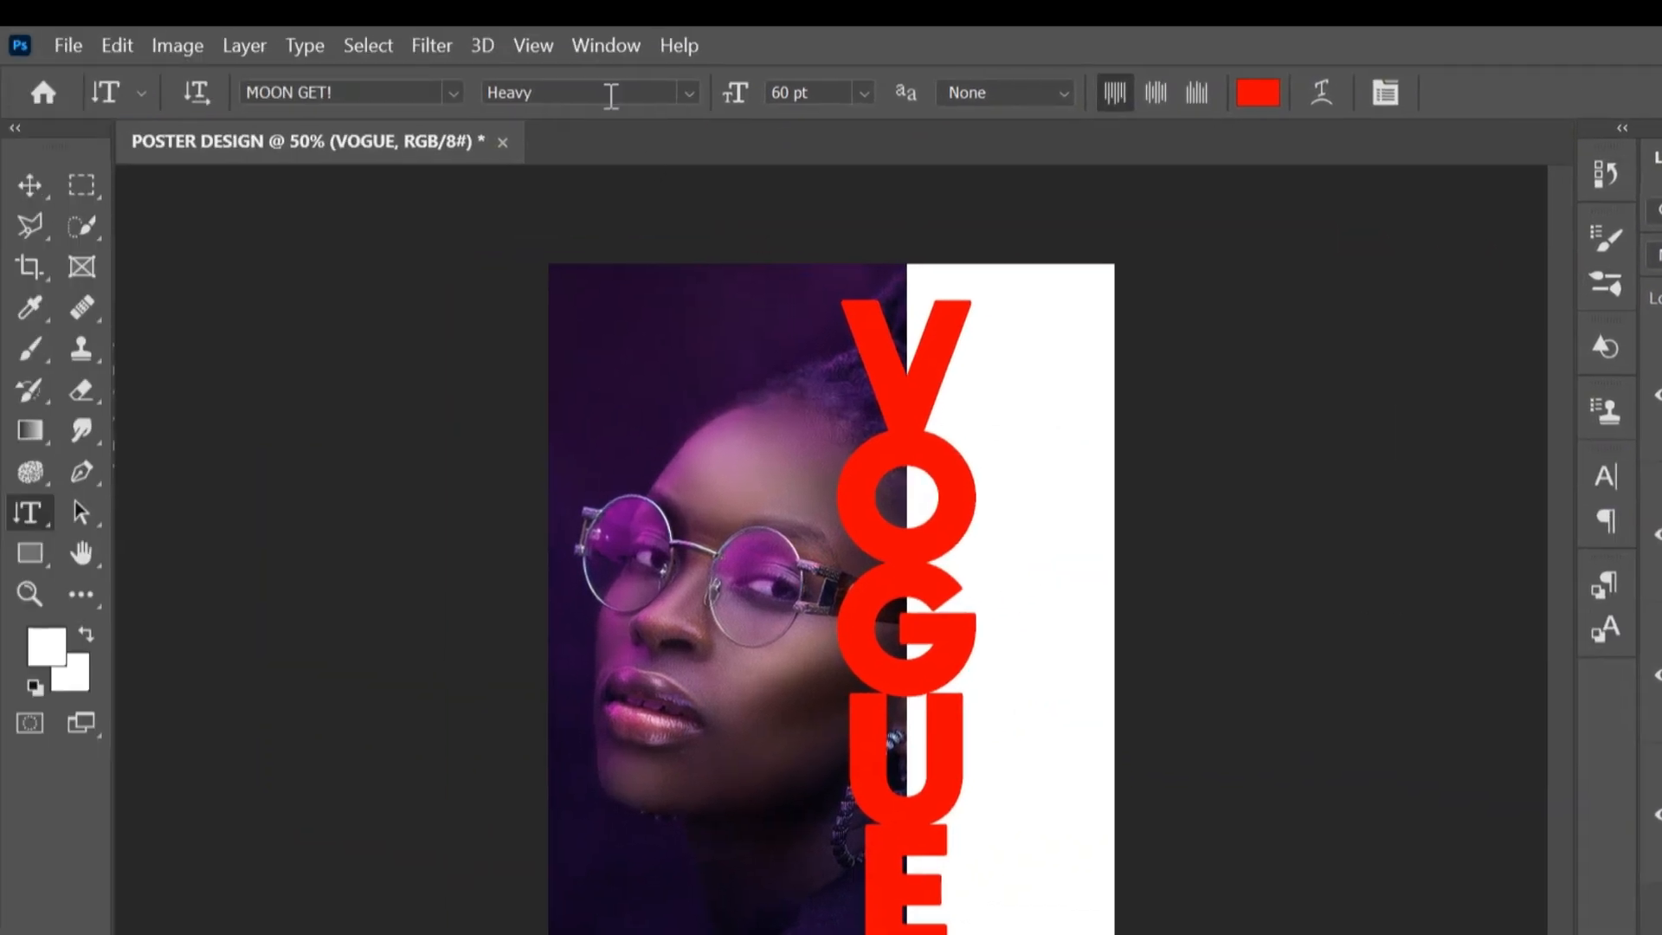
pyautogui.click(597, 43)
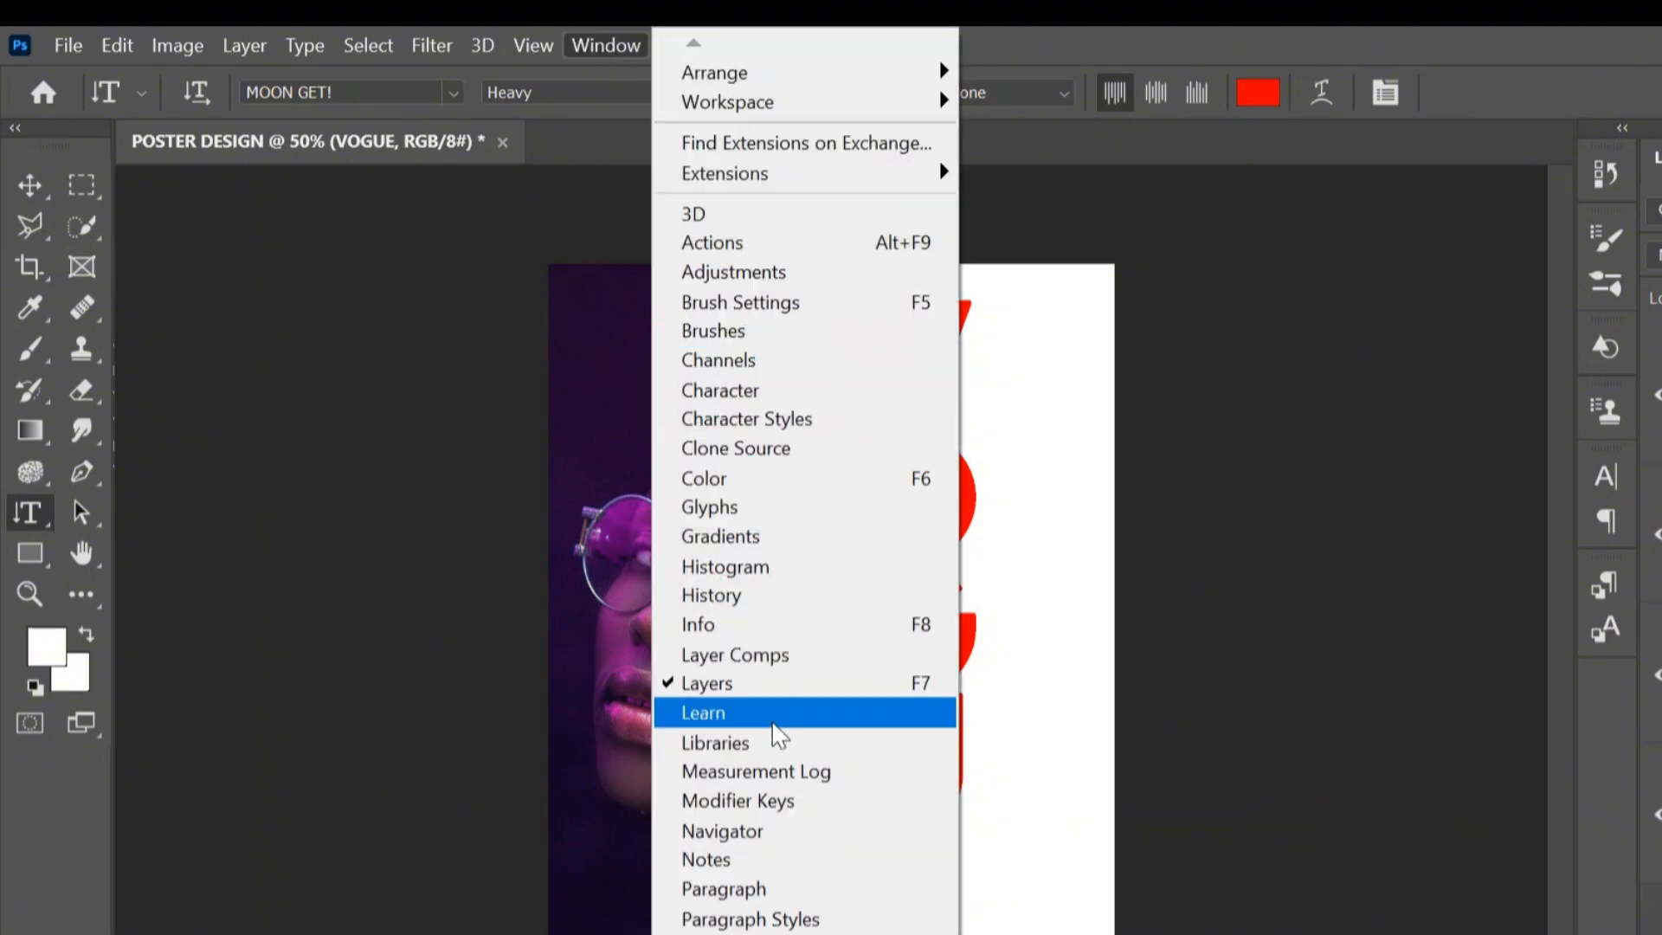
pyautogui.click(775, 390)
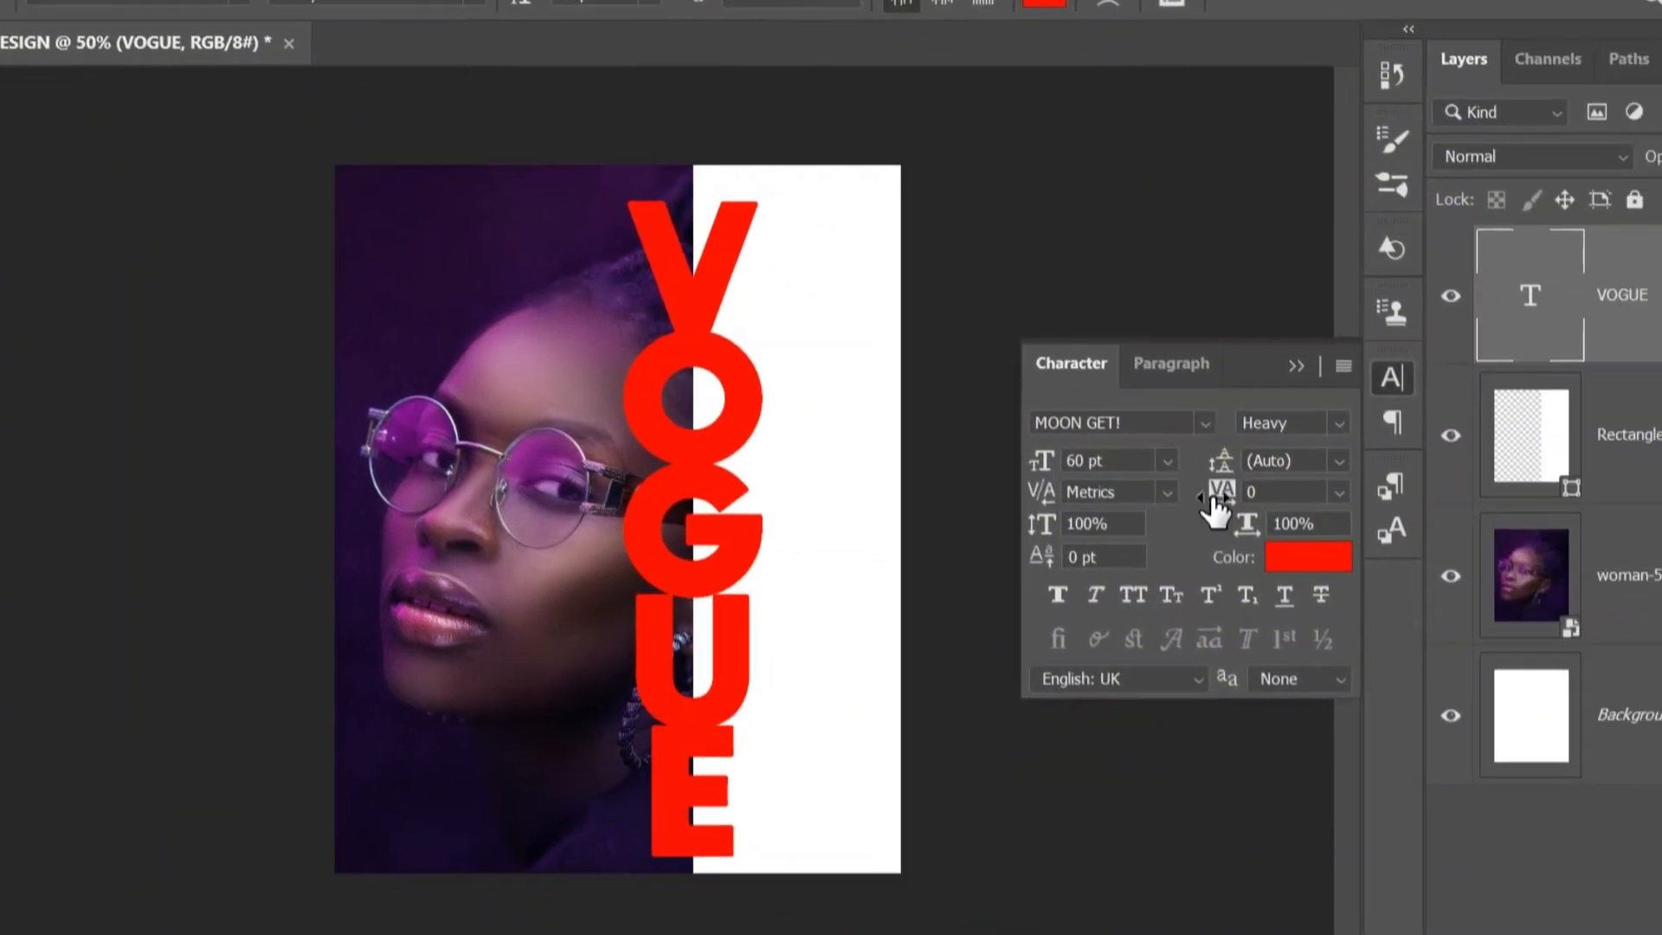
pyautogui.click(1339, 491)
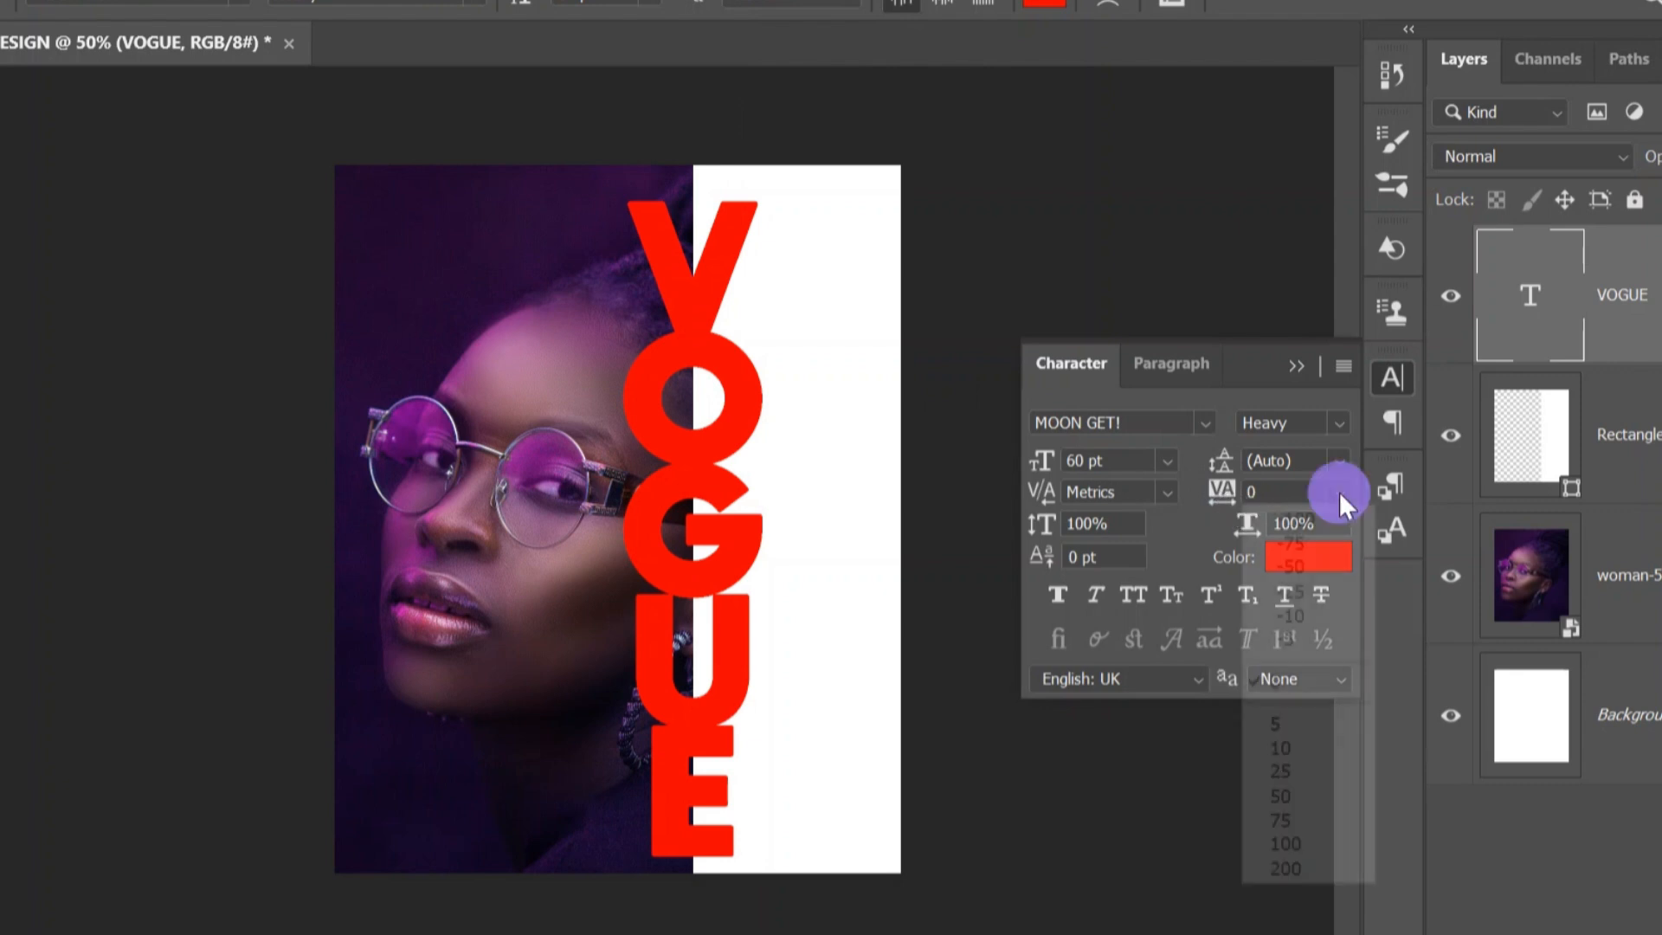
pyautogui.click(1296, 769)
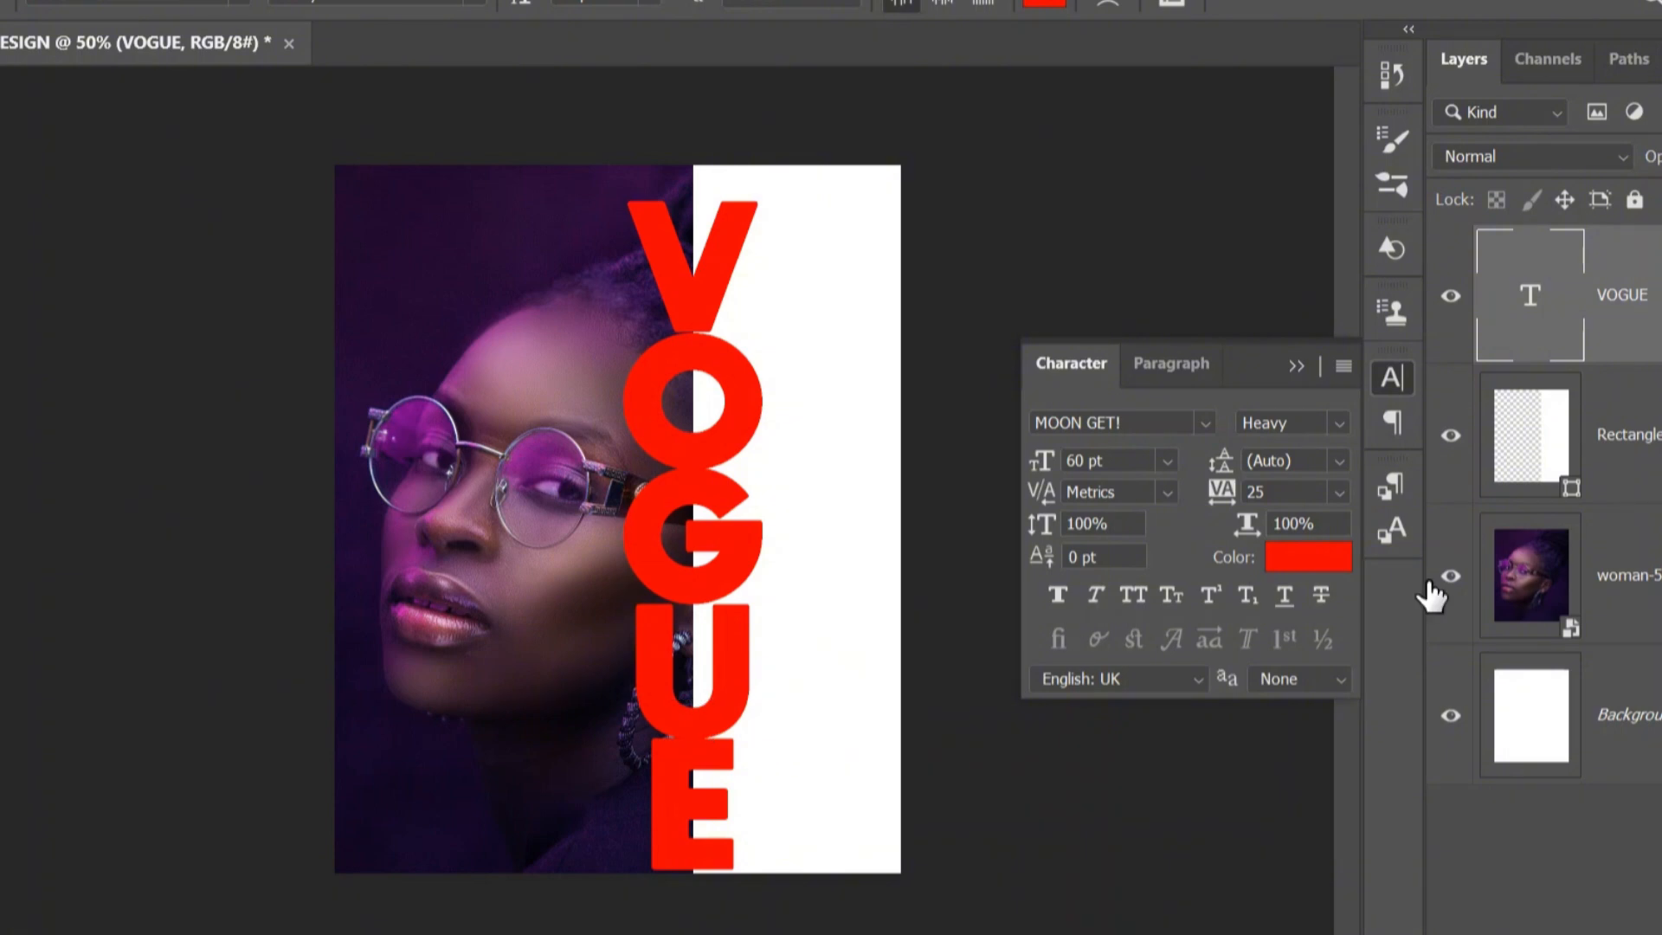
pyautogui.click(1340, 491)
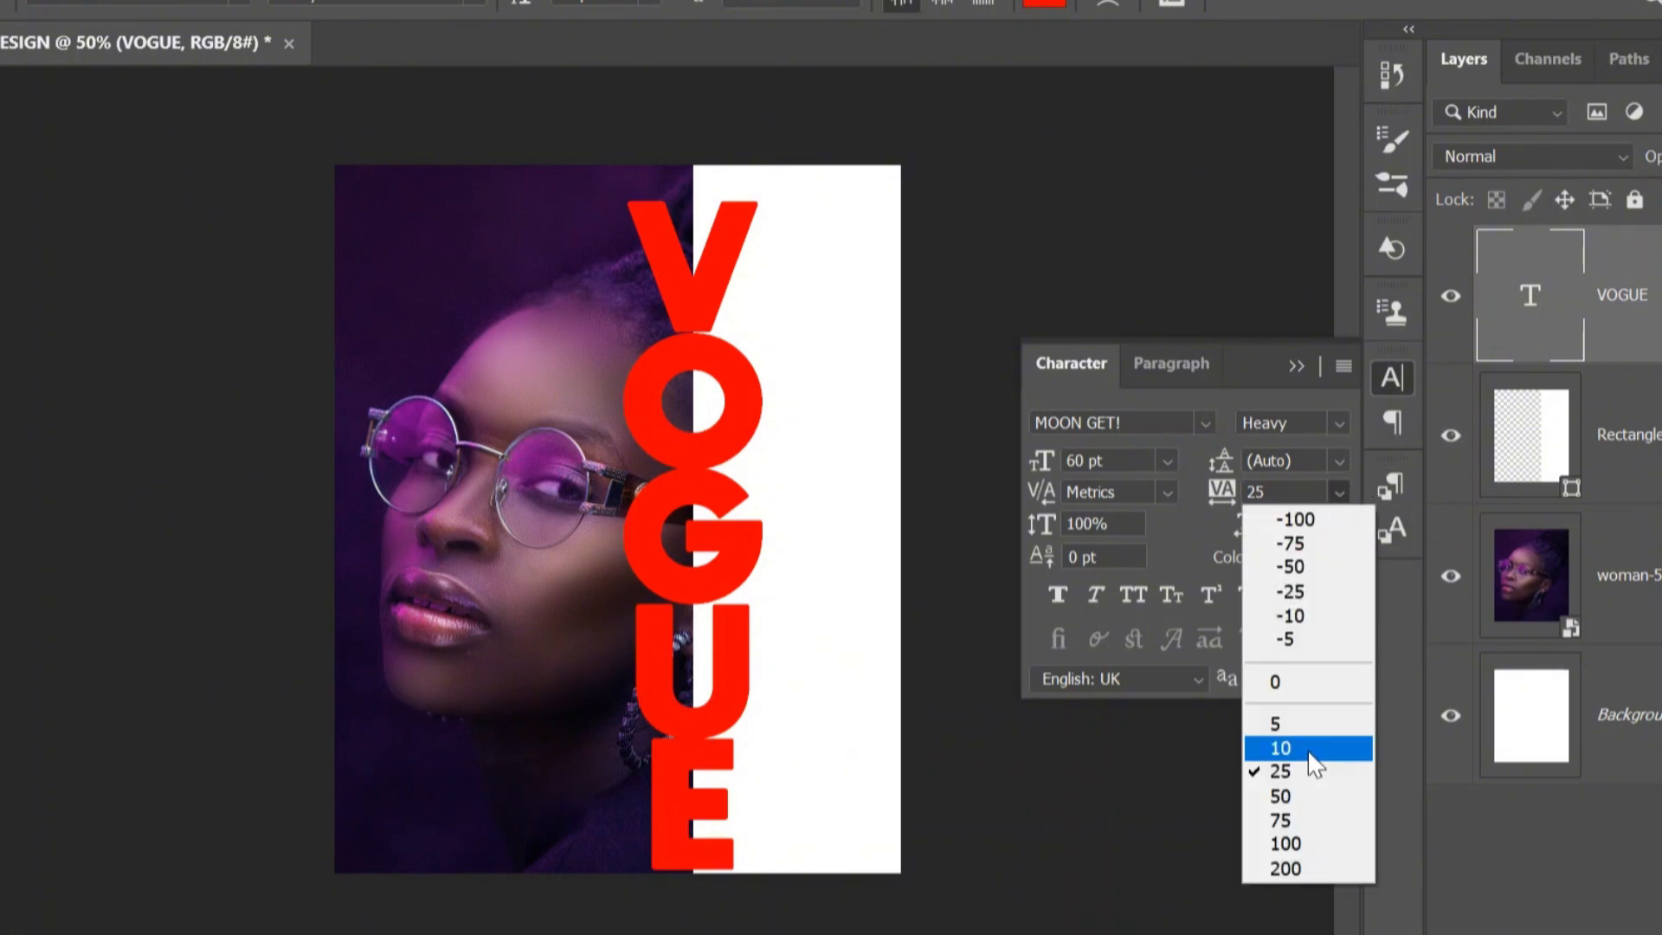
pyautogui.click(1307, 820)
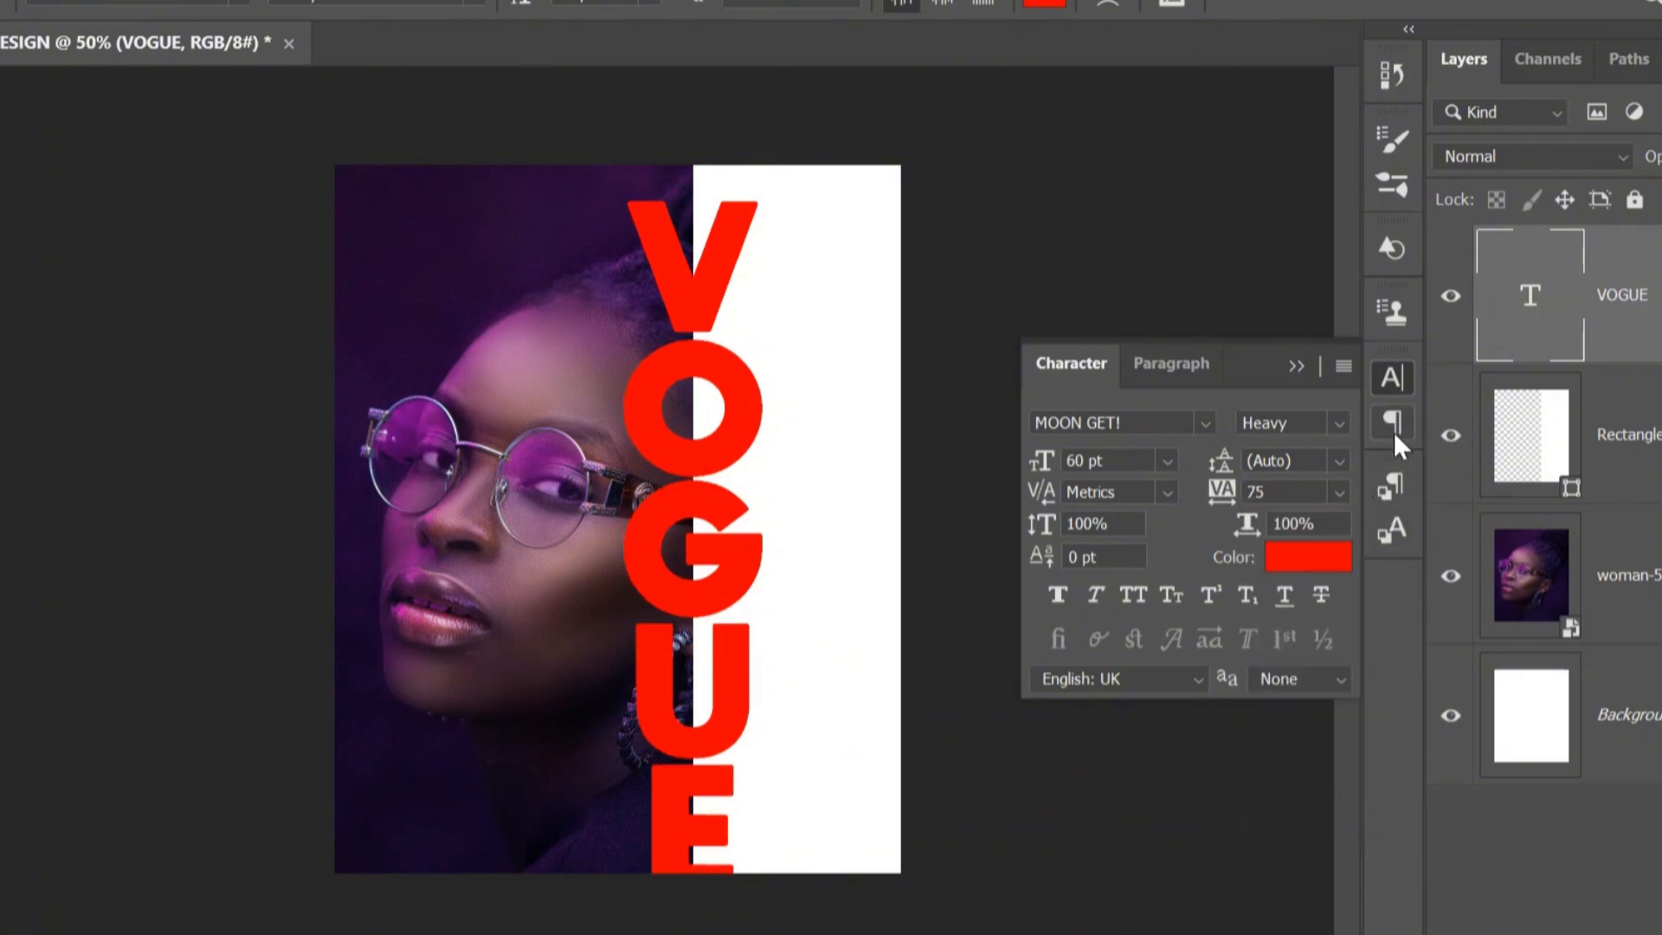
# - Close the Character settings and move the VOGUE text up so all its letters fit inside the canvas across the rectangle's edge
pyautogui.click(1291, 365)
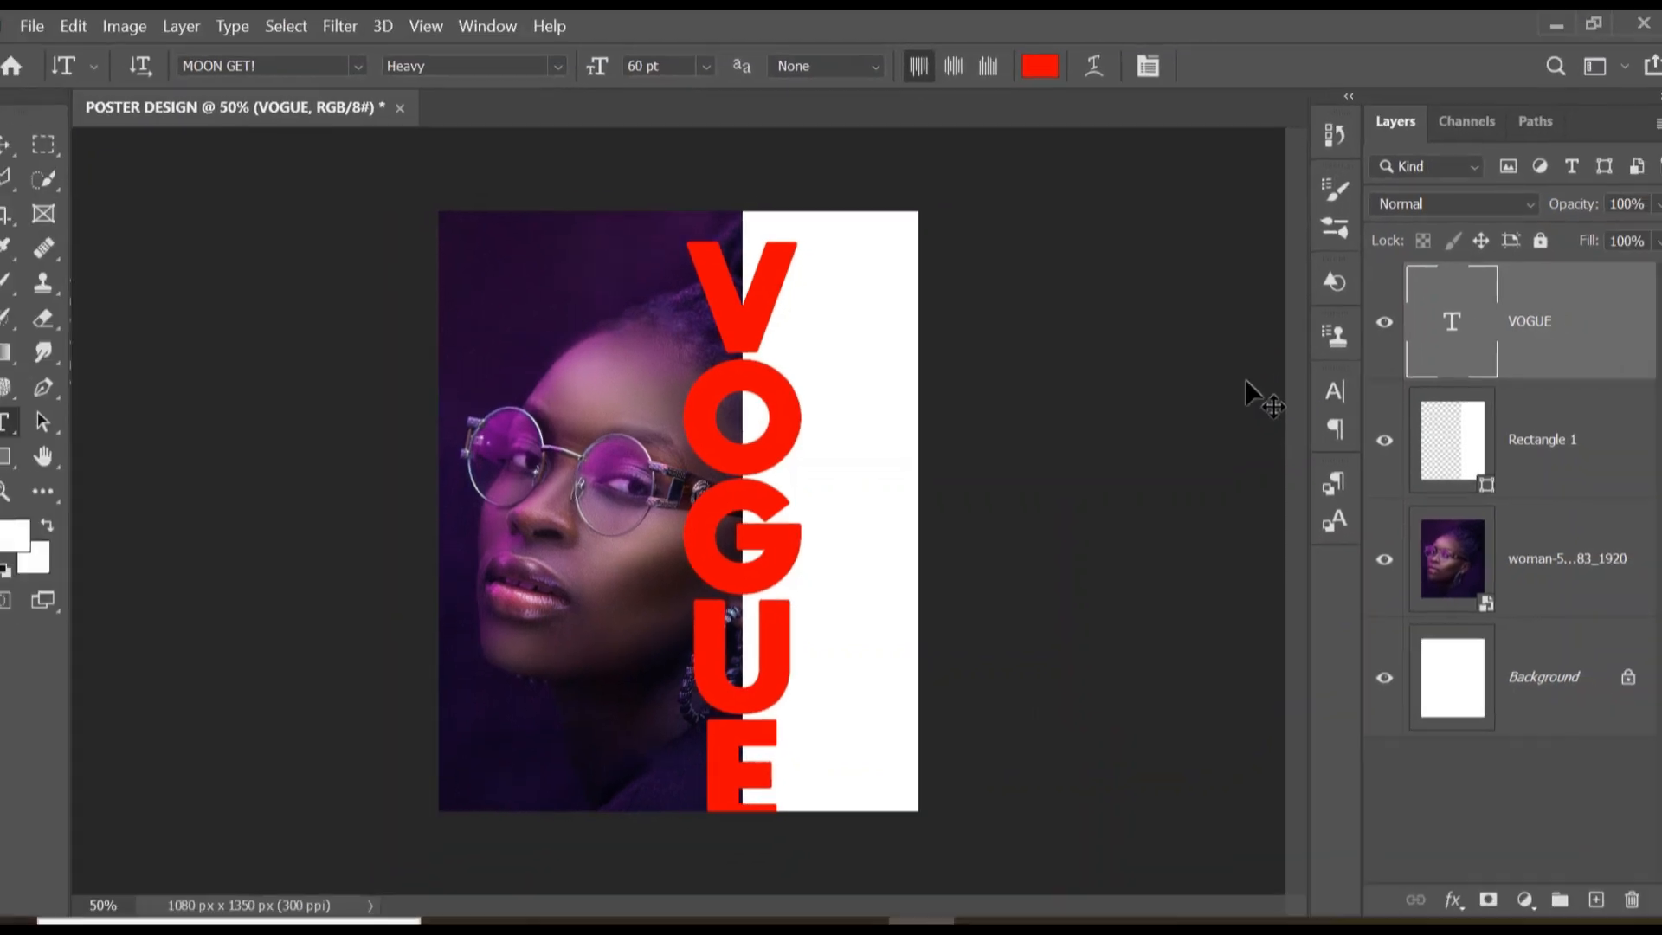
pyautogui.hotkey('ctrl', 't')
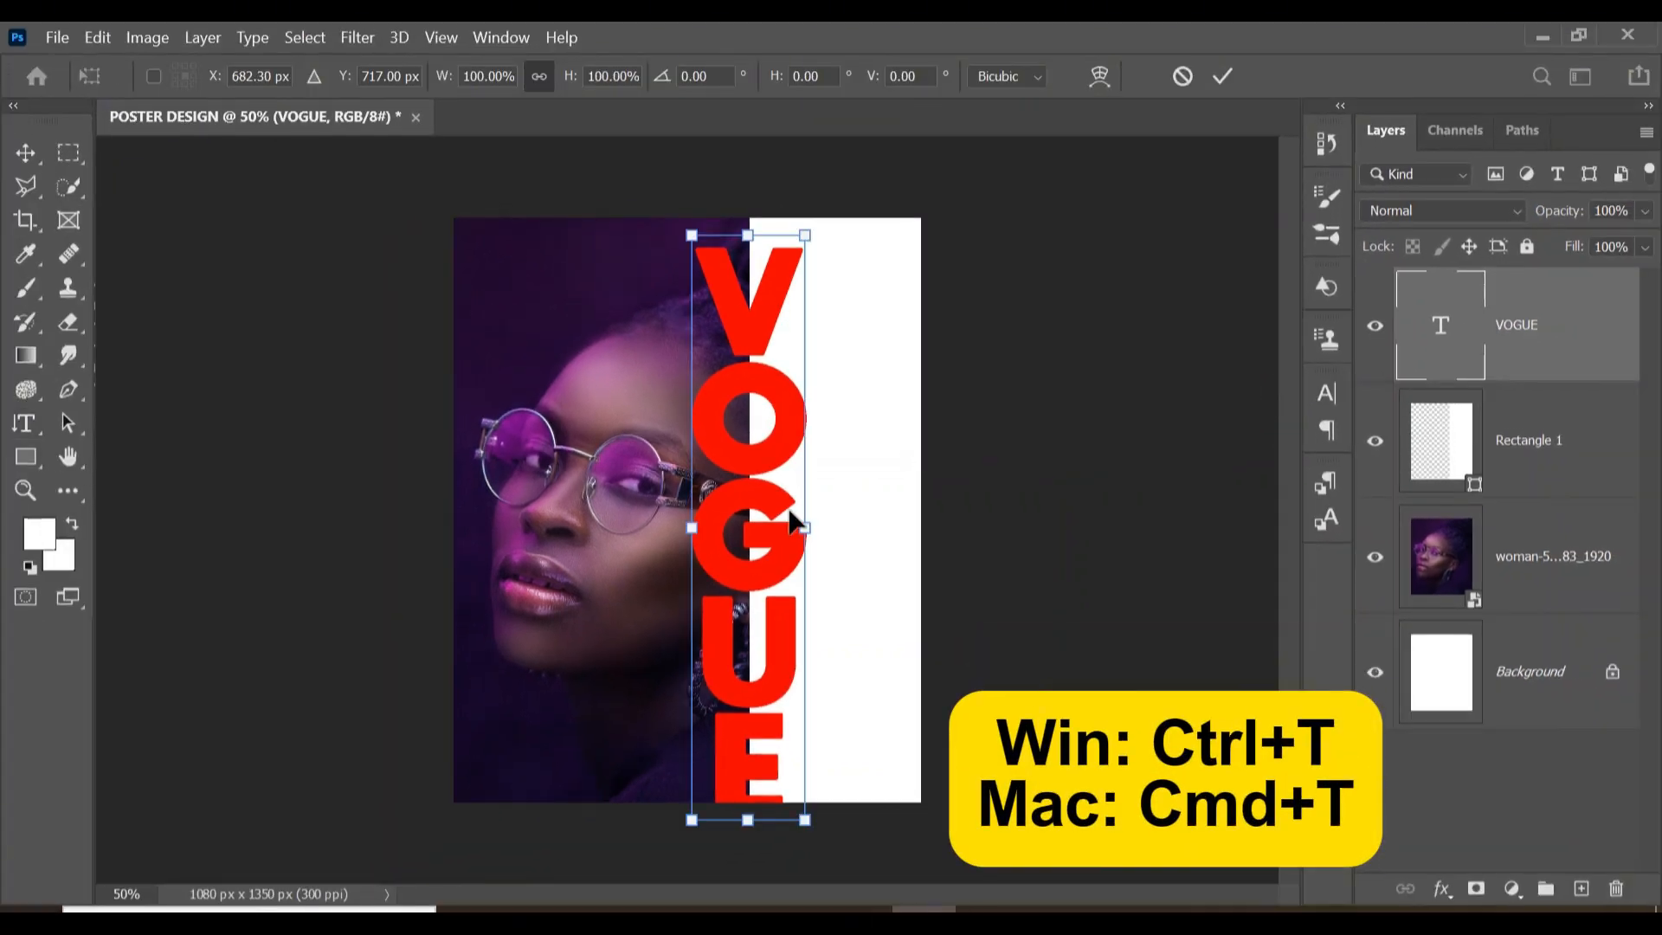
pyautogui.click(766, 521)
pyautogui.moveTo(765, 519); pyautogui.dragTo(780, 491)
pyautogui.press('Return')
pyautogui.press('z')
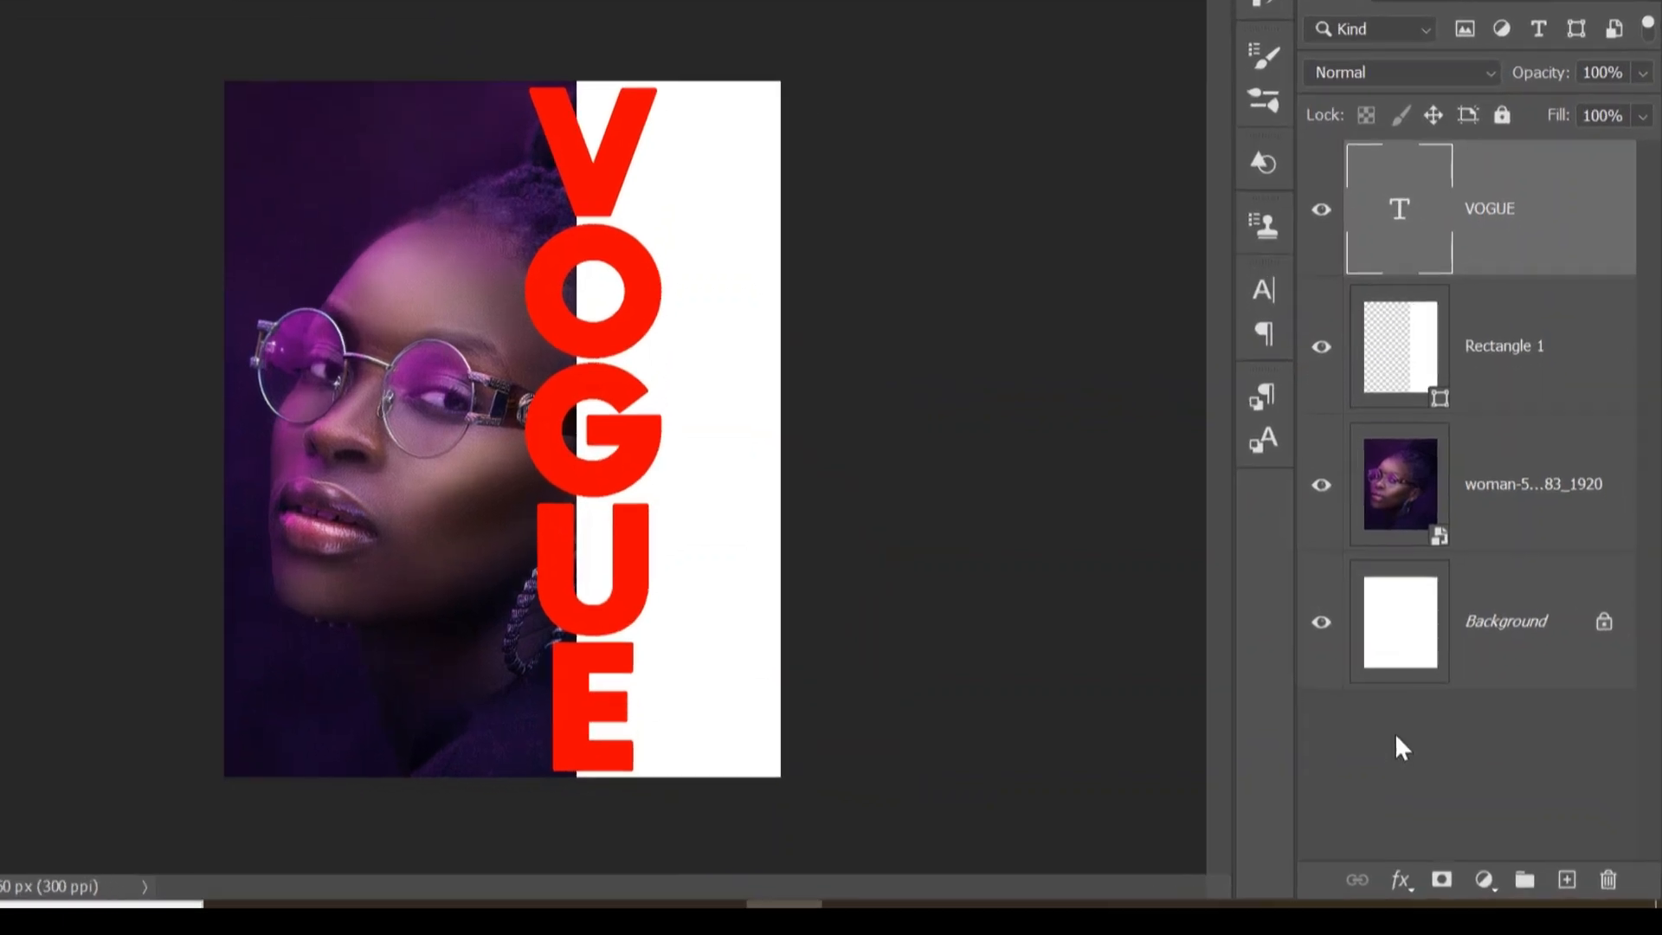
# - Set the VOGUE layer's blending options to a Shallow knockout with 0% fill opacity
pyautogui.click(1397, 881)
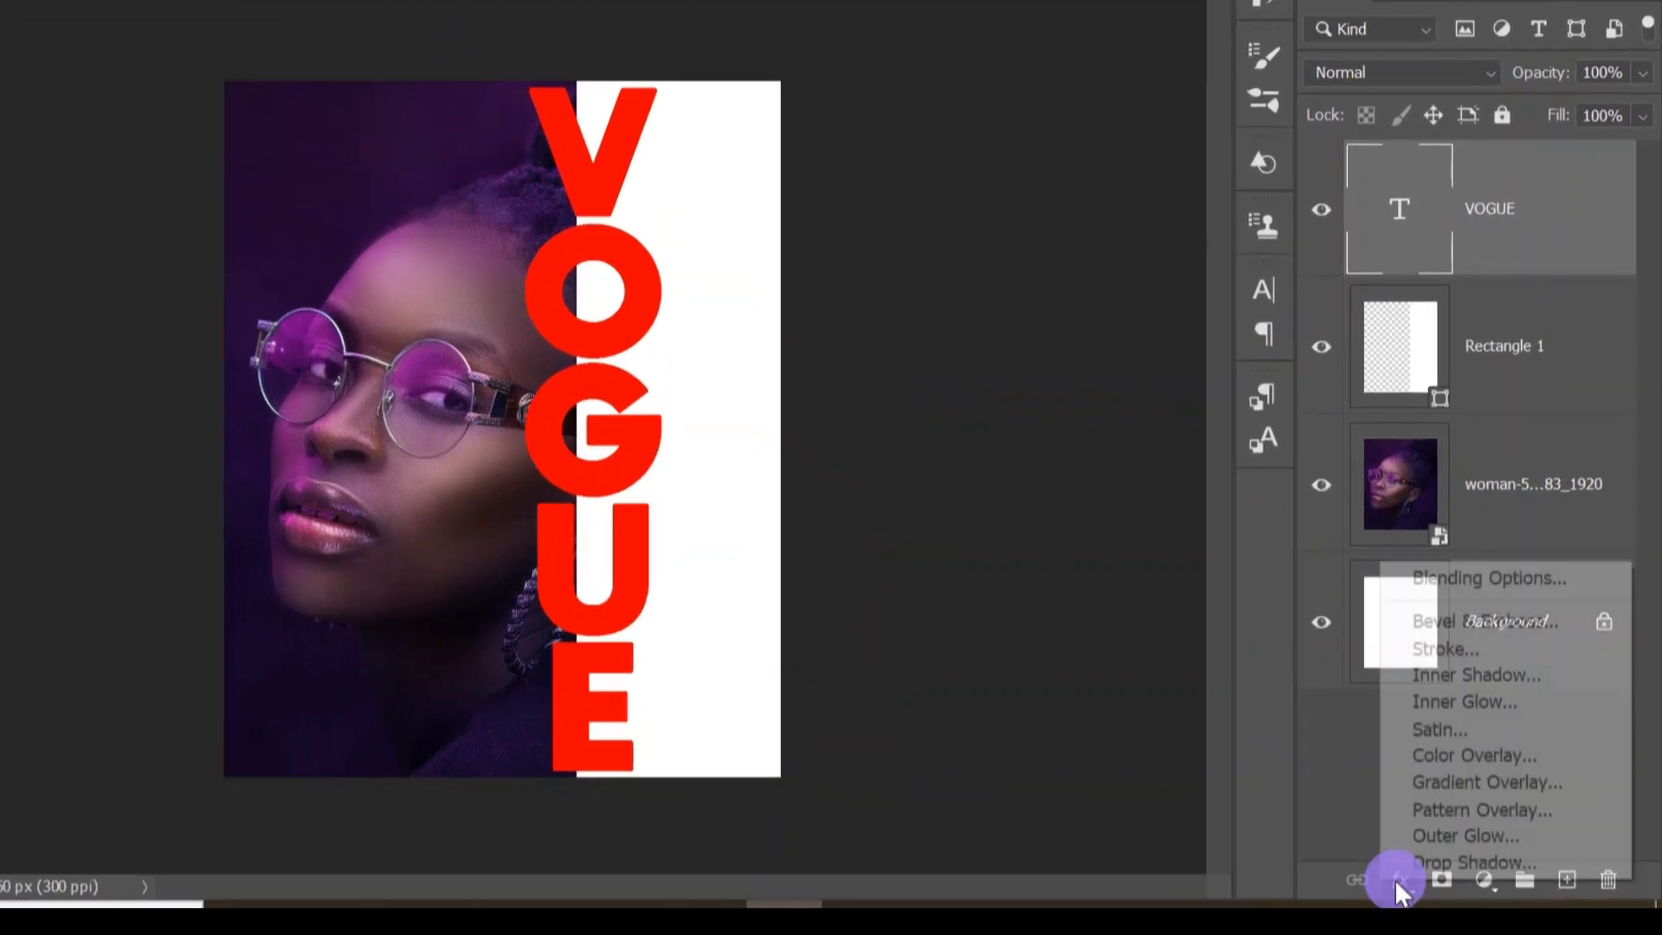
pyautogui.click(1482, 577)
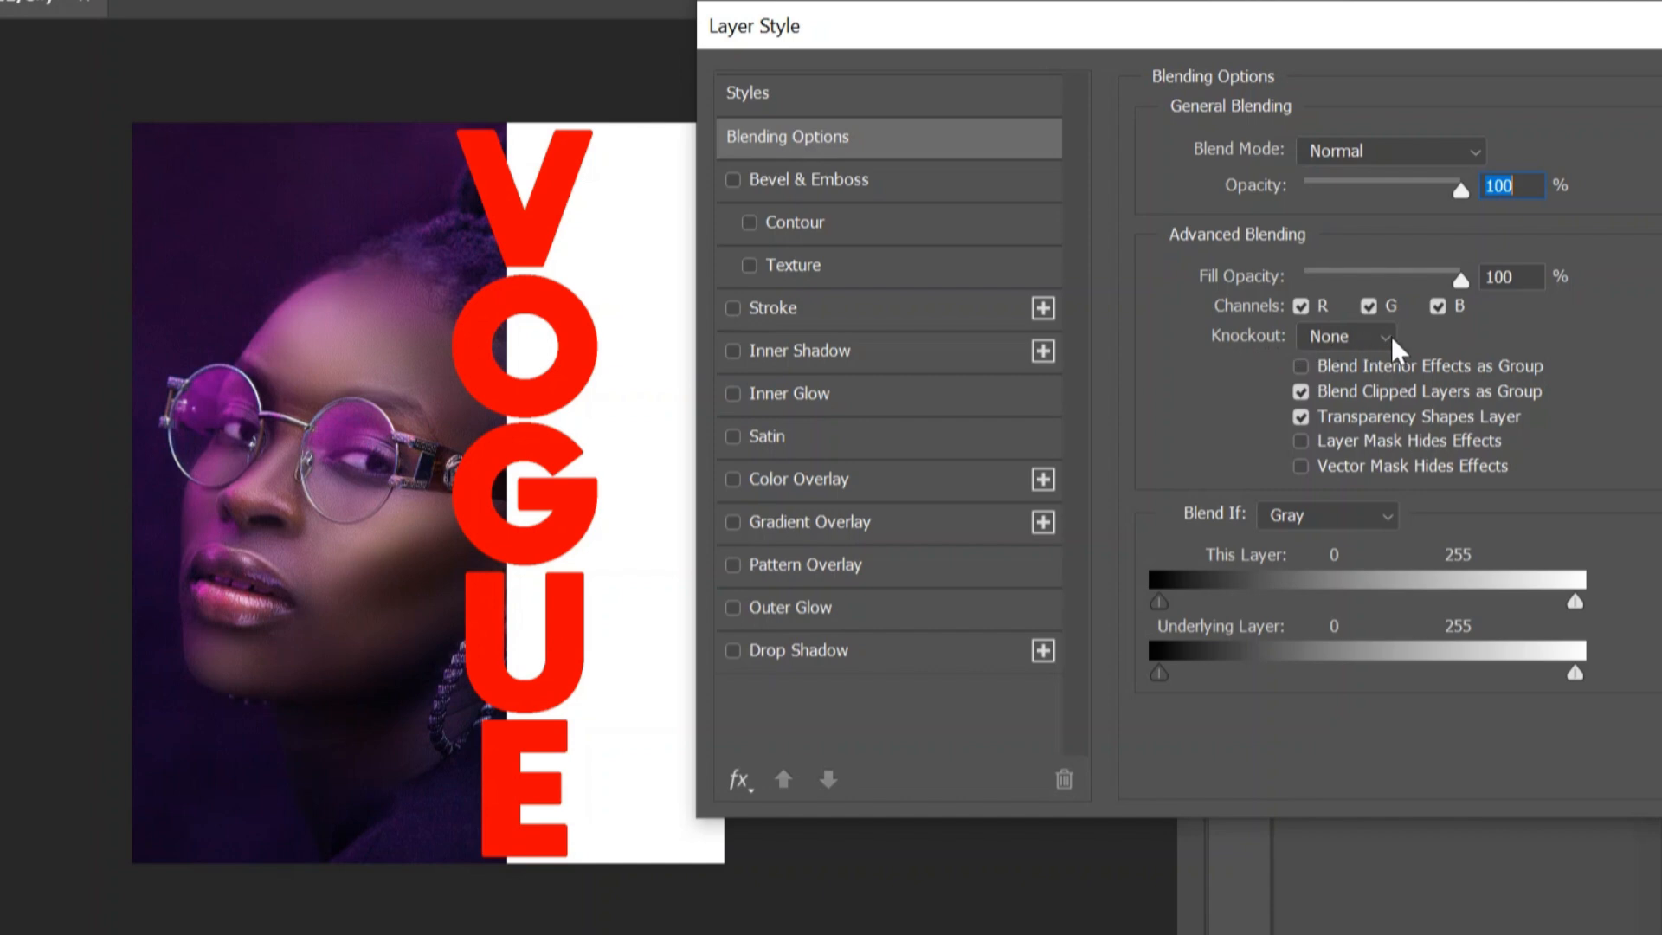
pyautogui.click(1380, 338)
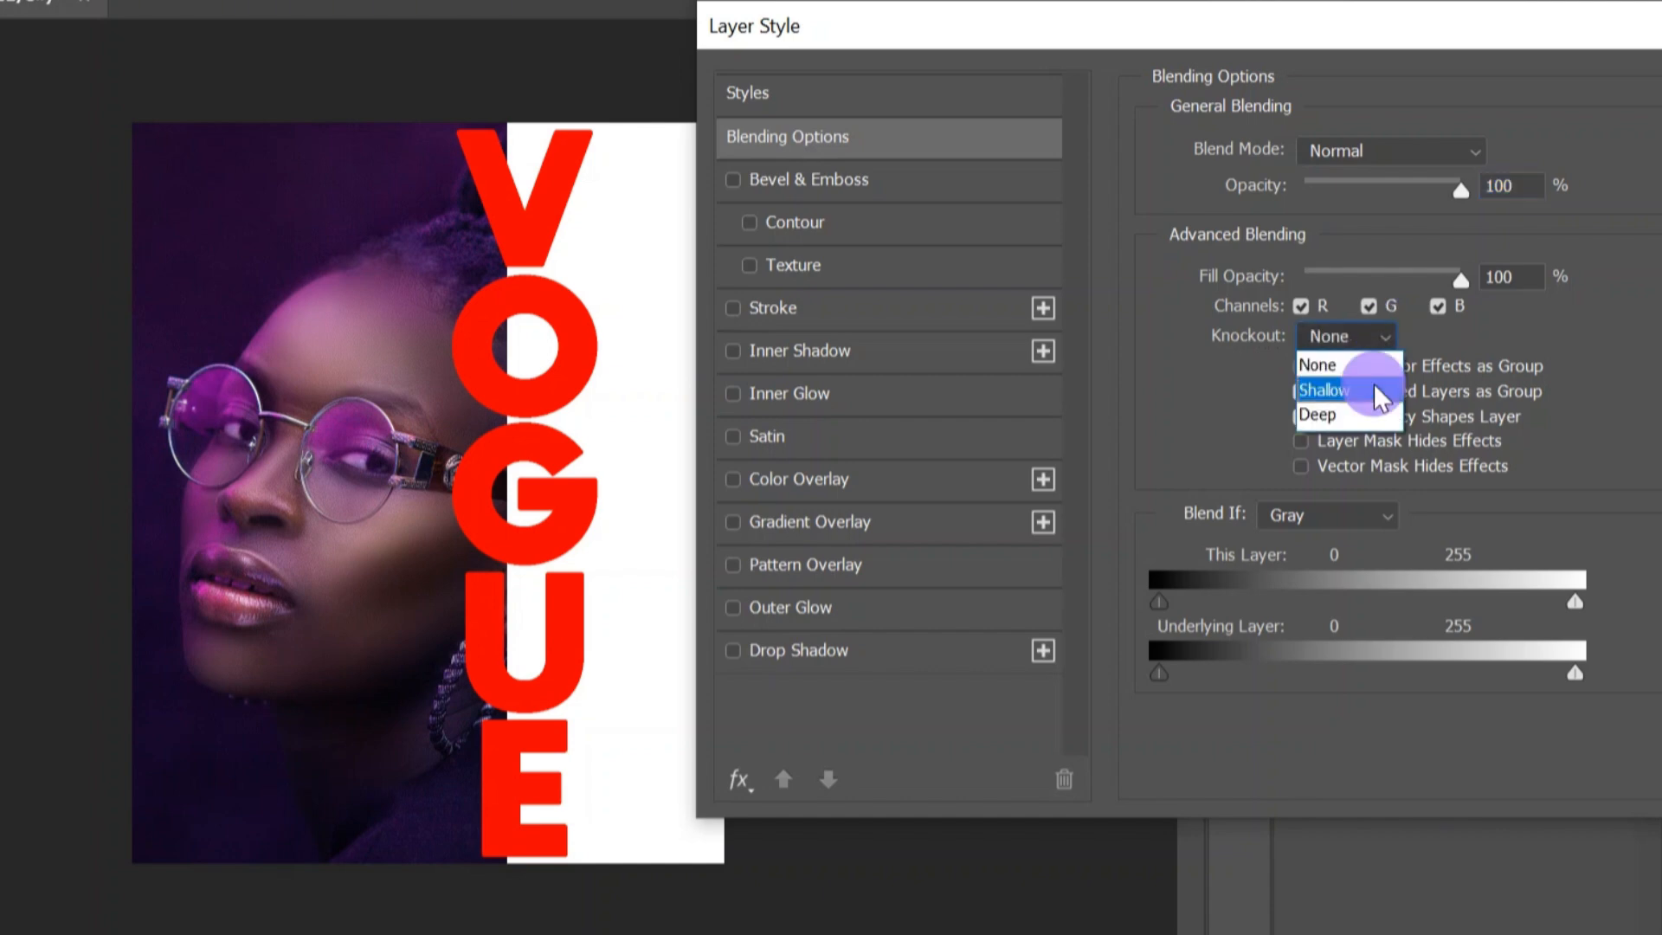
pyautogui.click(1381, 399)
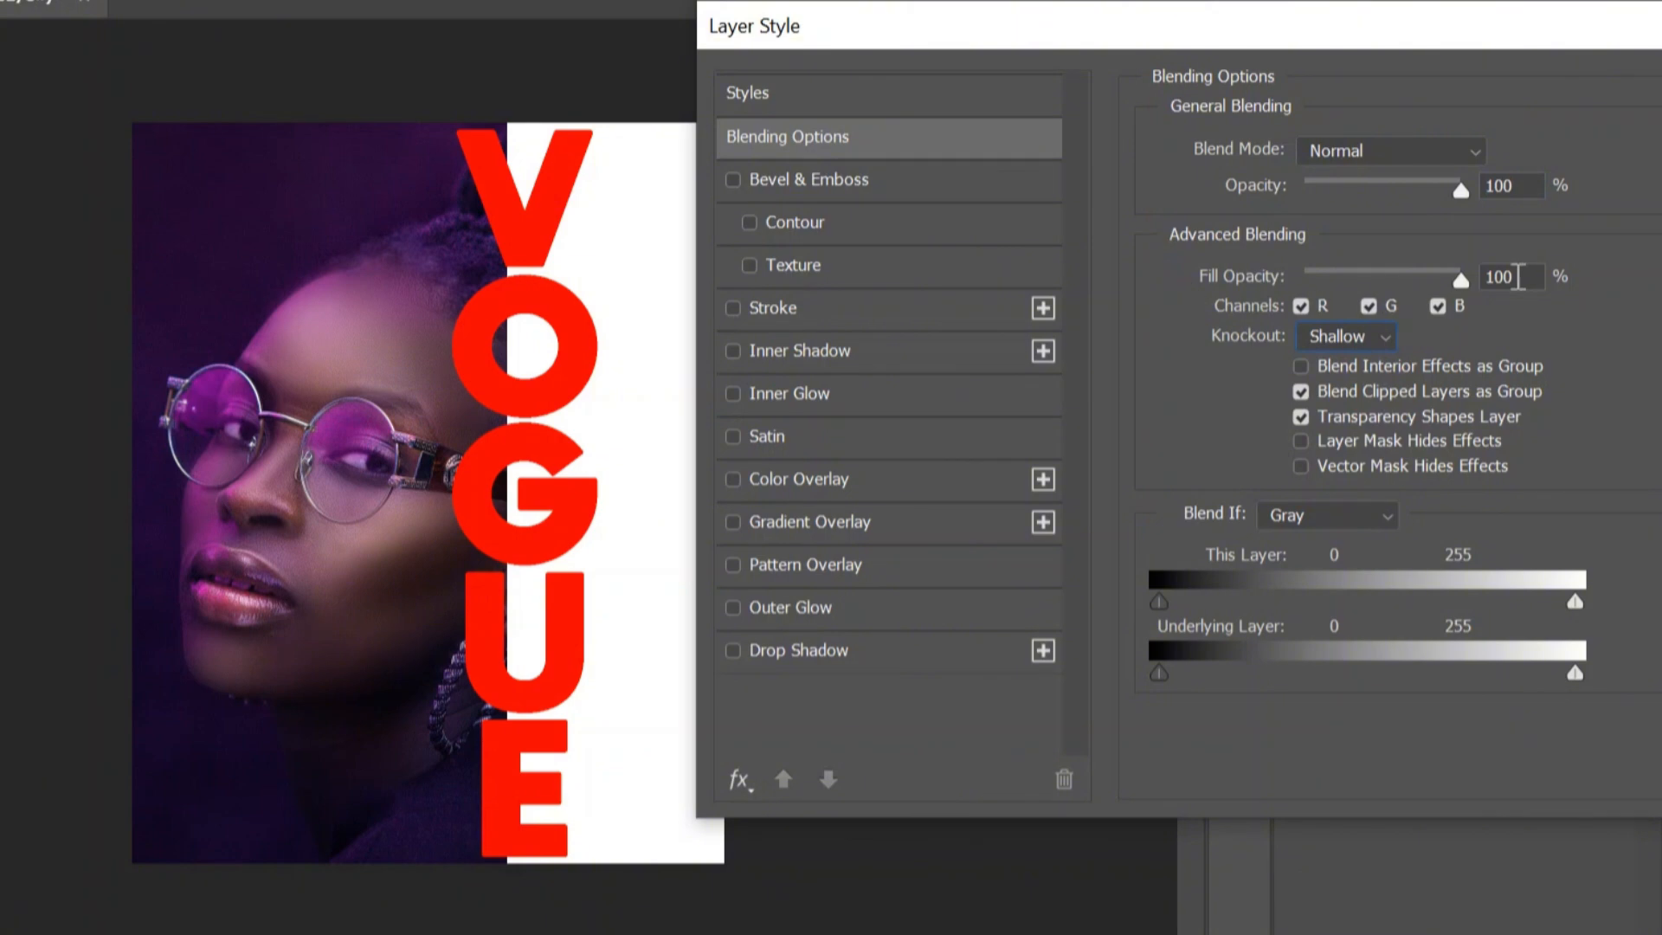
pyautogui.moveTo(1448, 282); pyautogui.dragTo(1249, 322)
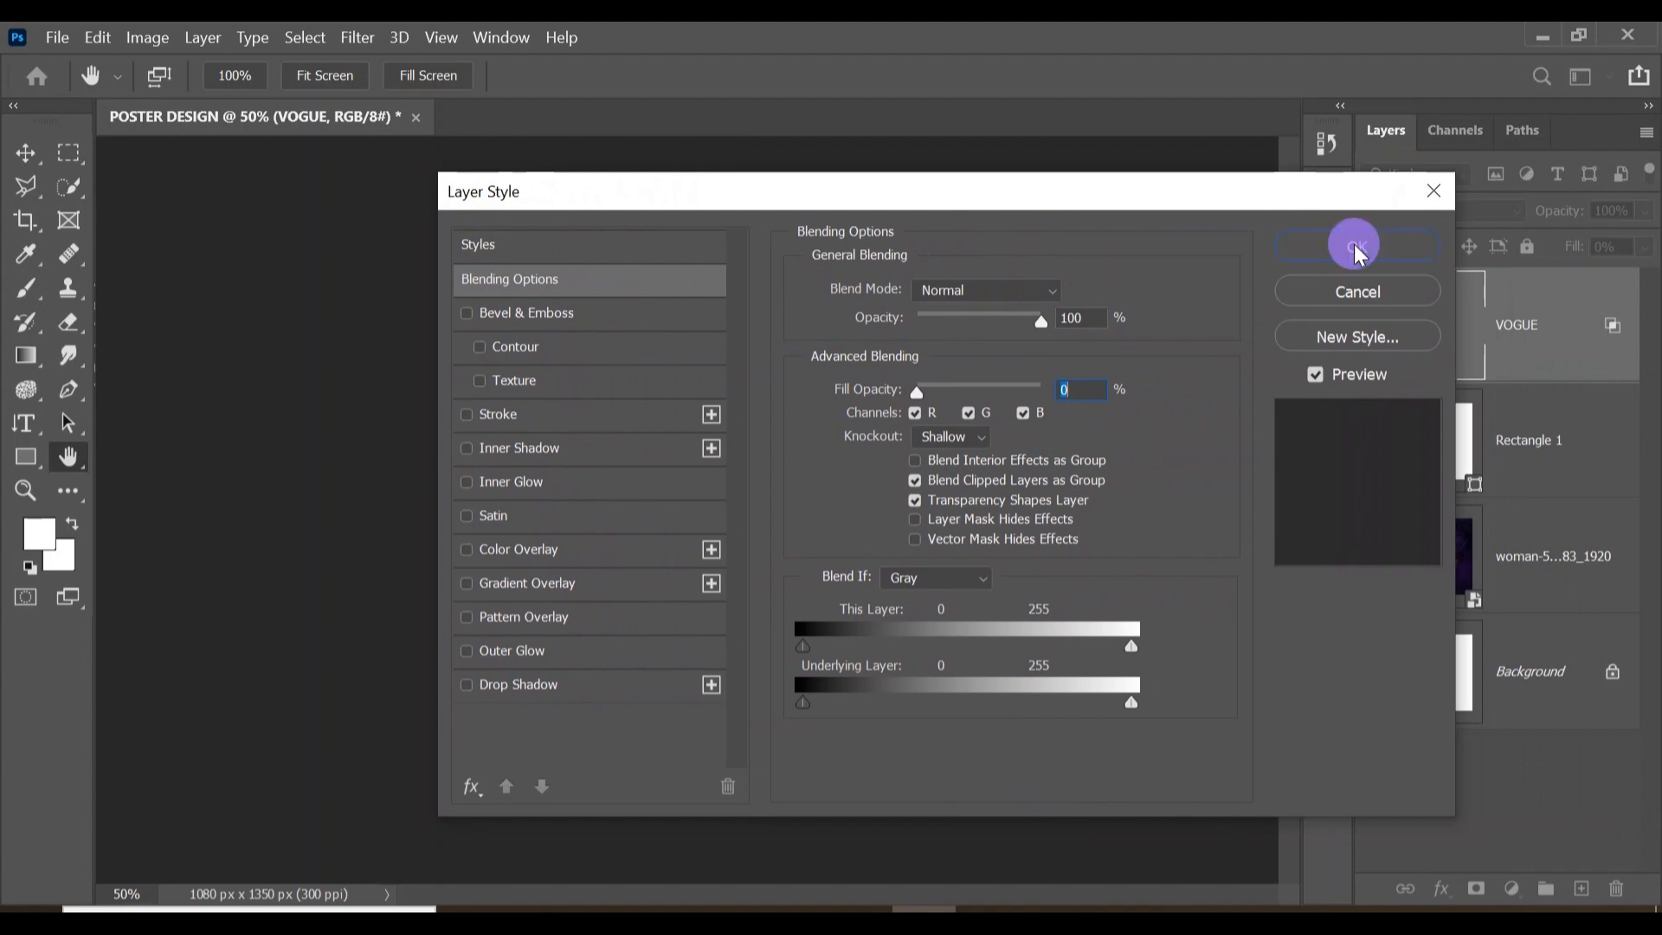
pyautogui.click(1356, 246)
pyautogui.press('z')
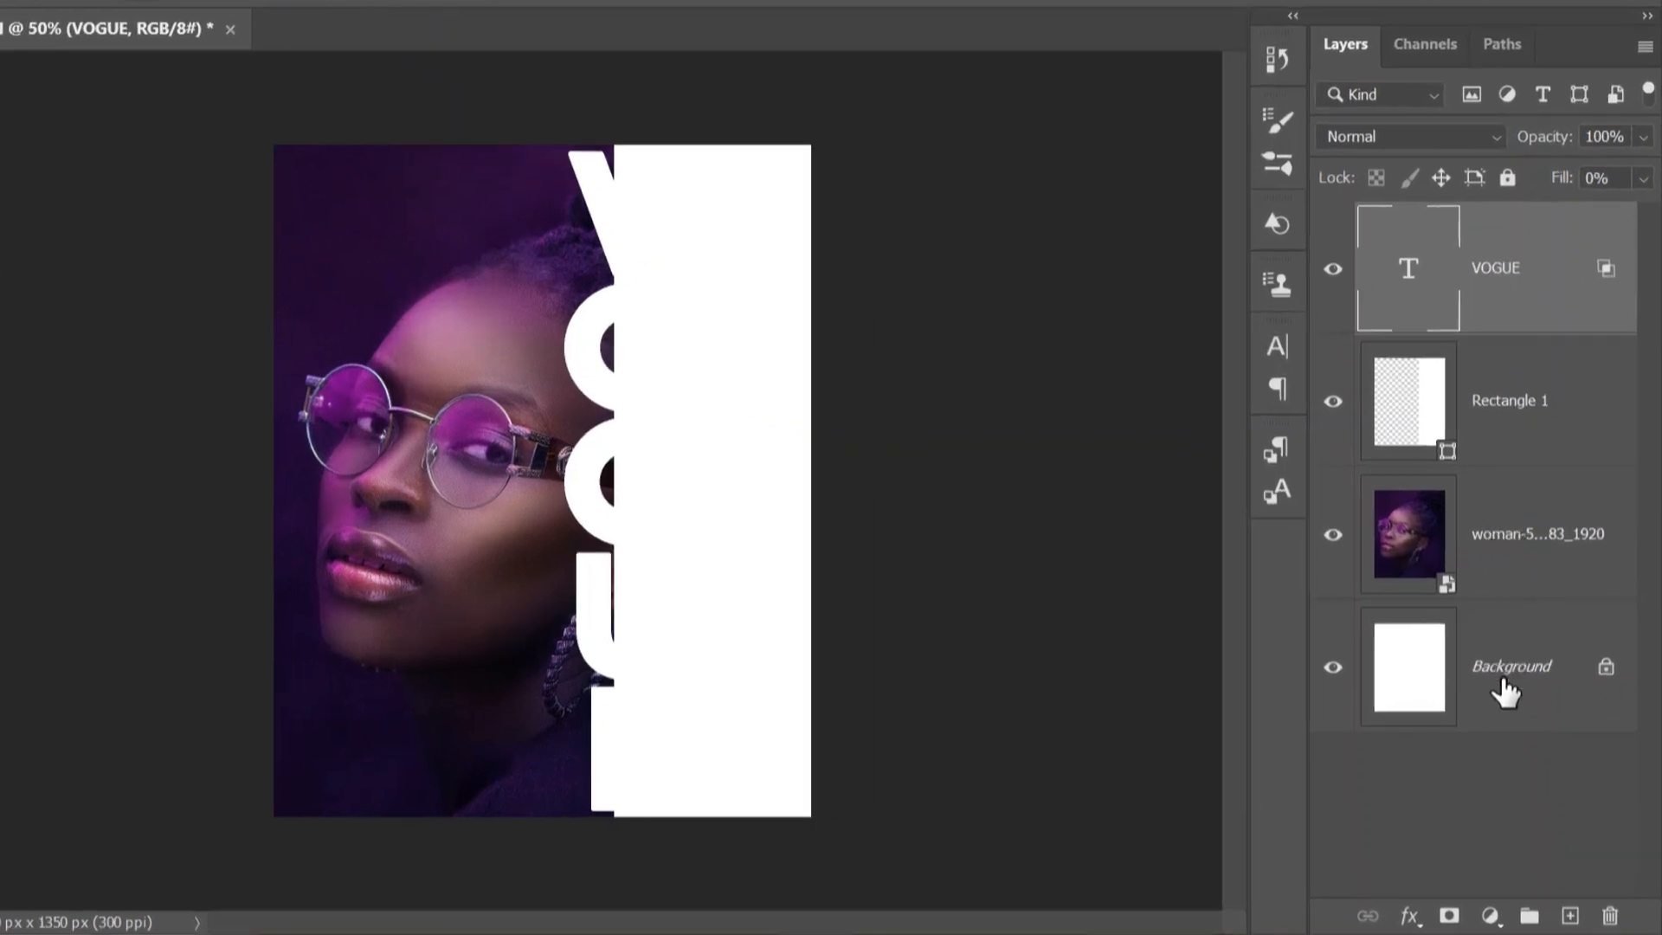
# - Merge the woman photo layer with the Background layer
pyautogui.click(1525, 536)
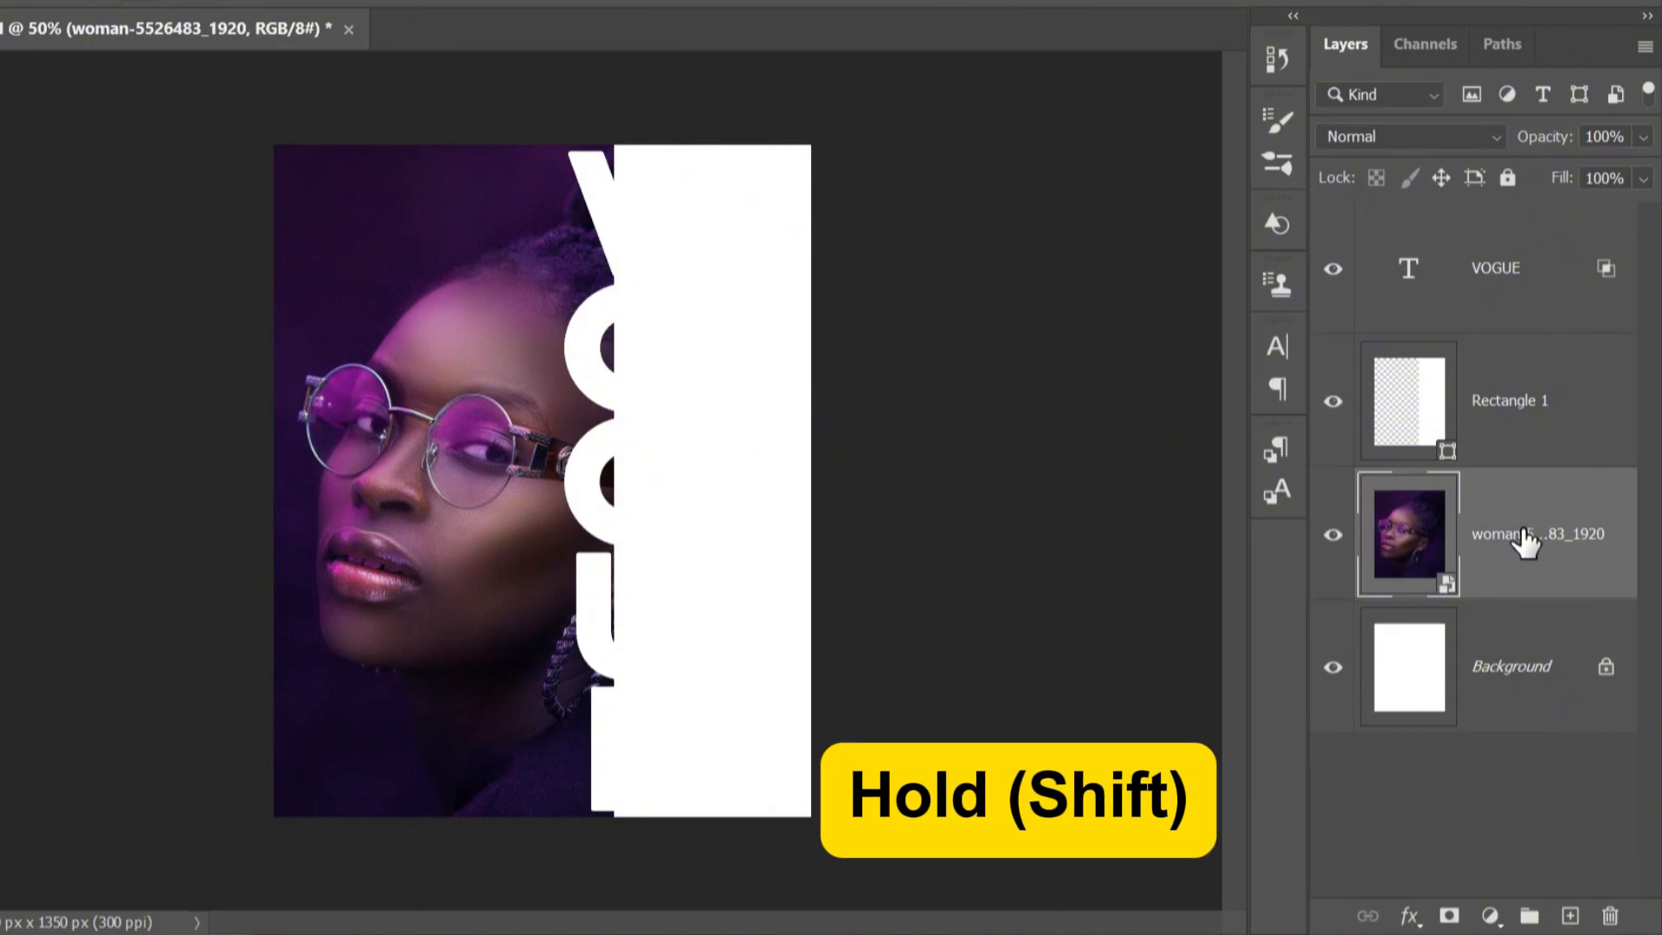
pyautogui.keyDown('shift'); pyautogui.click(1495, 686); pyautogui.keyUp('shift')
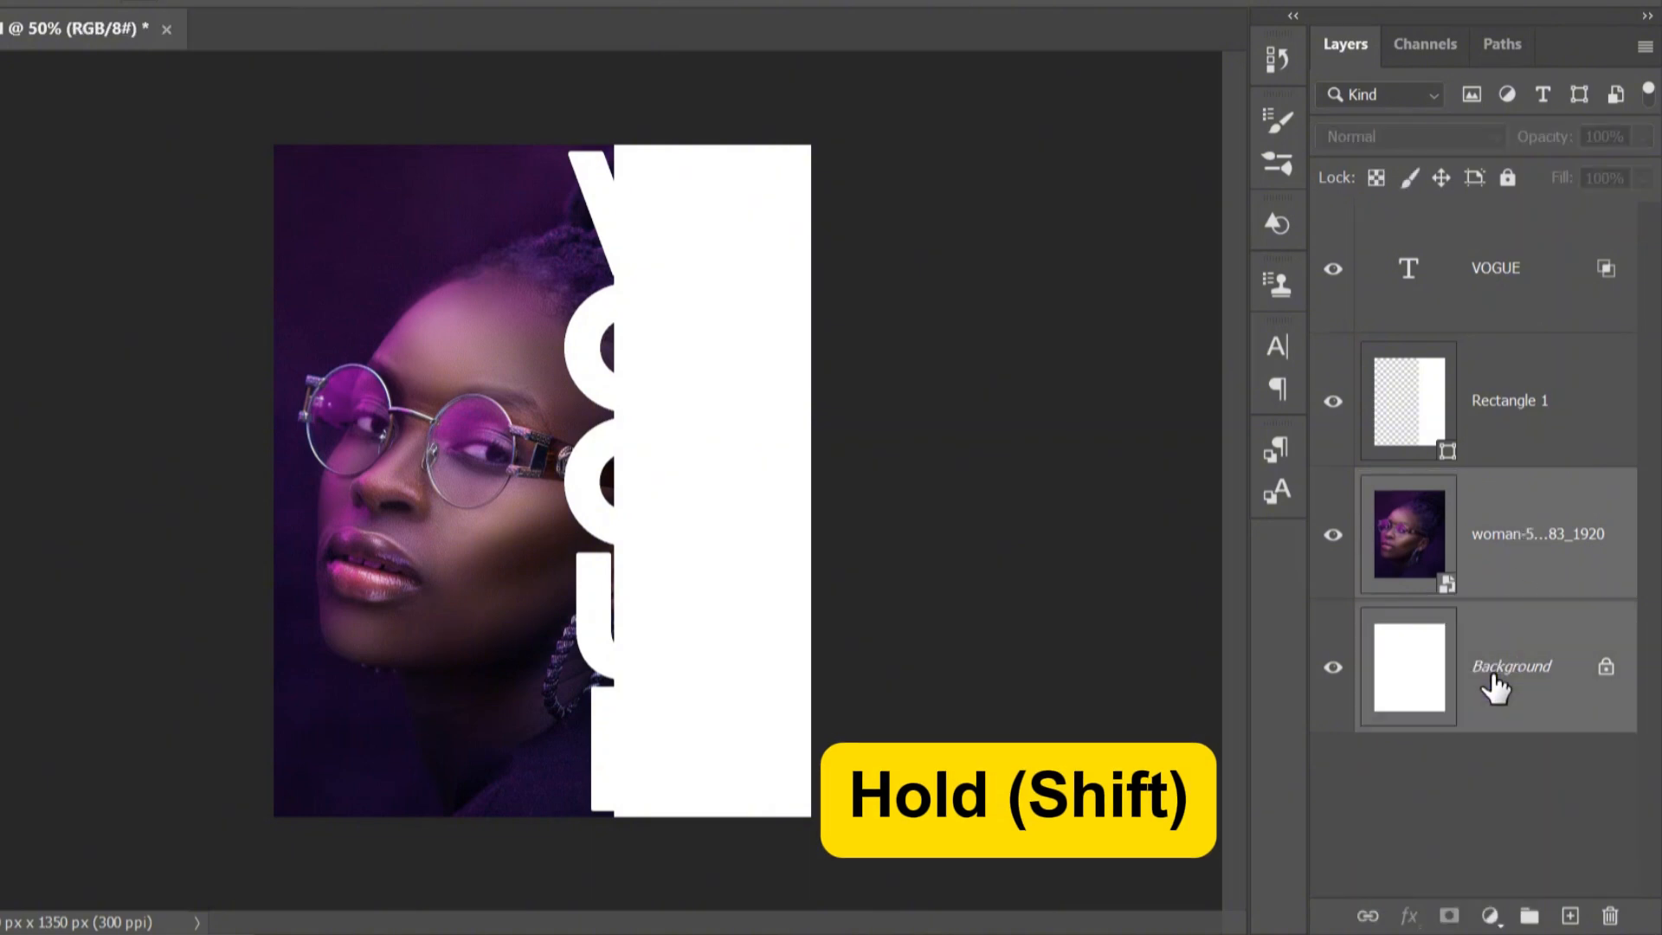
pyautogui.hotkey('ctrl', 'e')
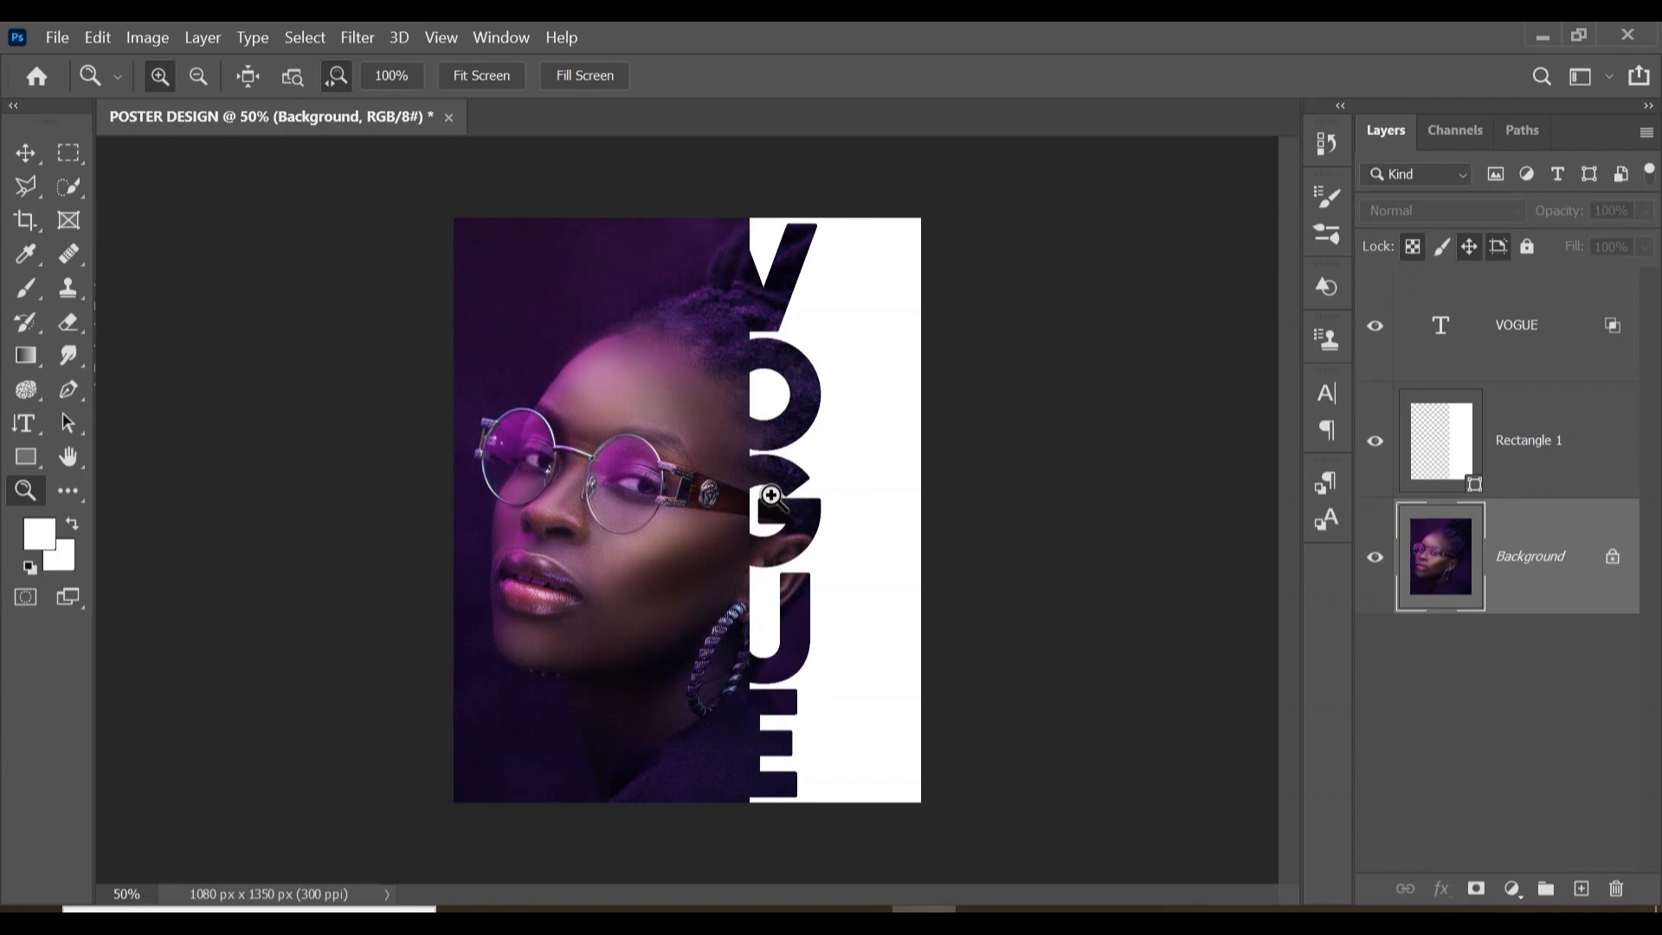
# - Add a white 5 px outside stroke to the VOGUE text layer
pyautogui.click(1526, 329)
pyautogui.click(1529, 339)
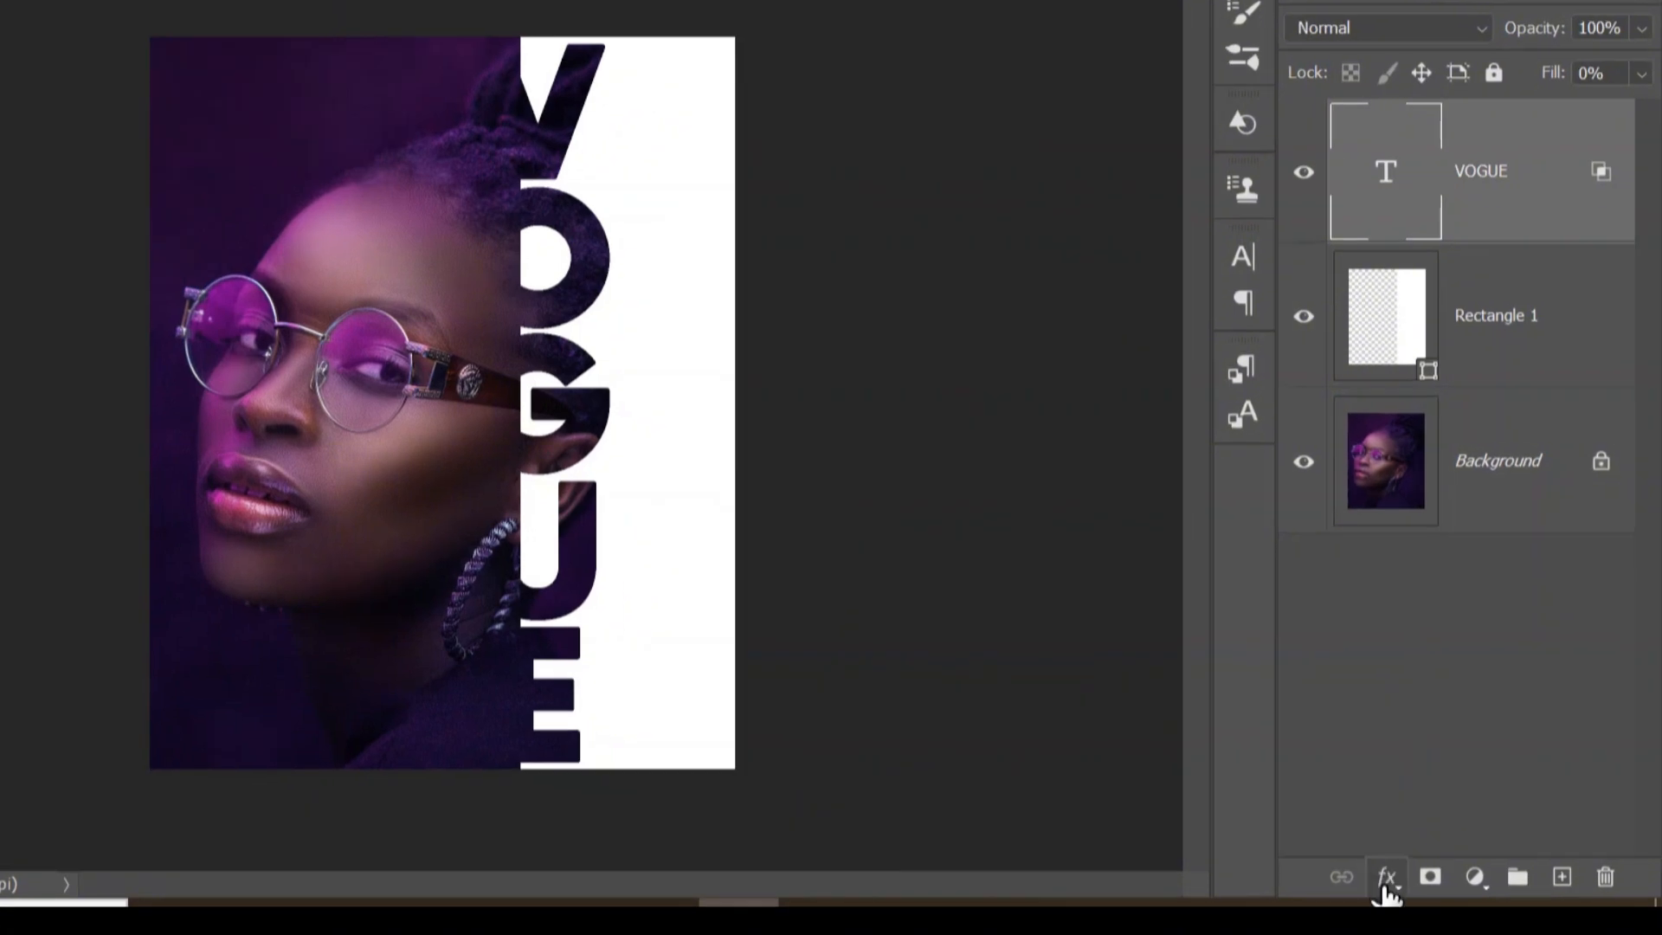
pyautogui.click(1441, 889)
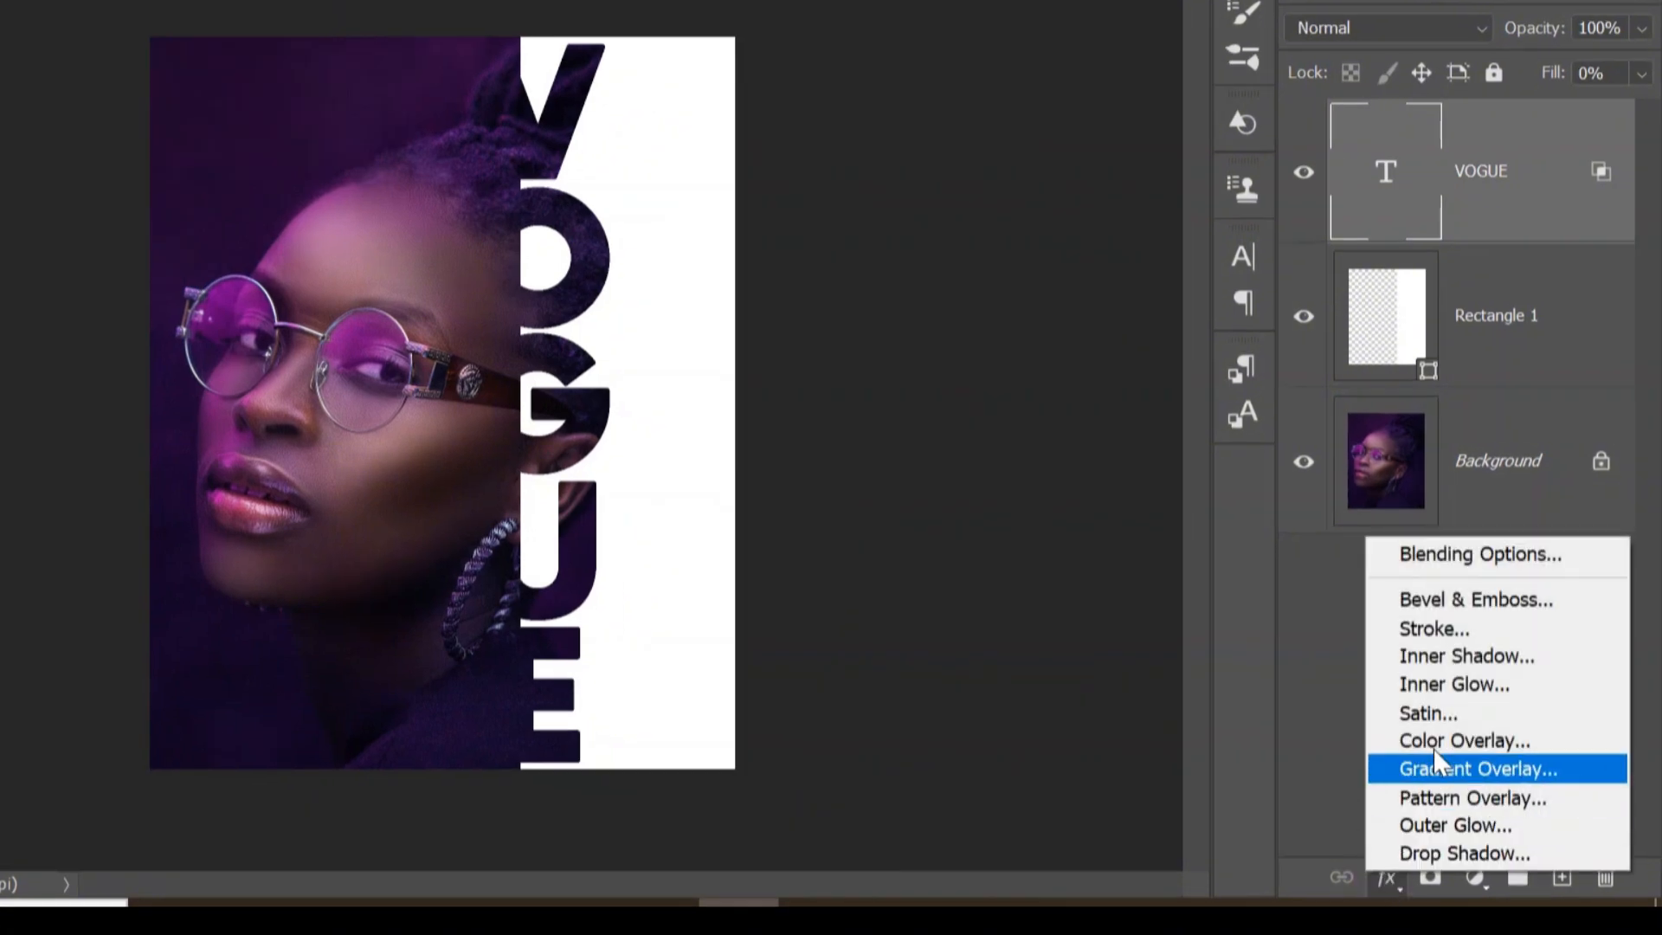
pyautogui.click(1444, 632)
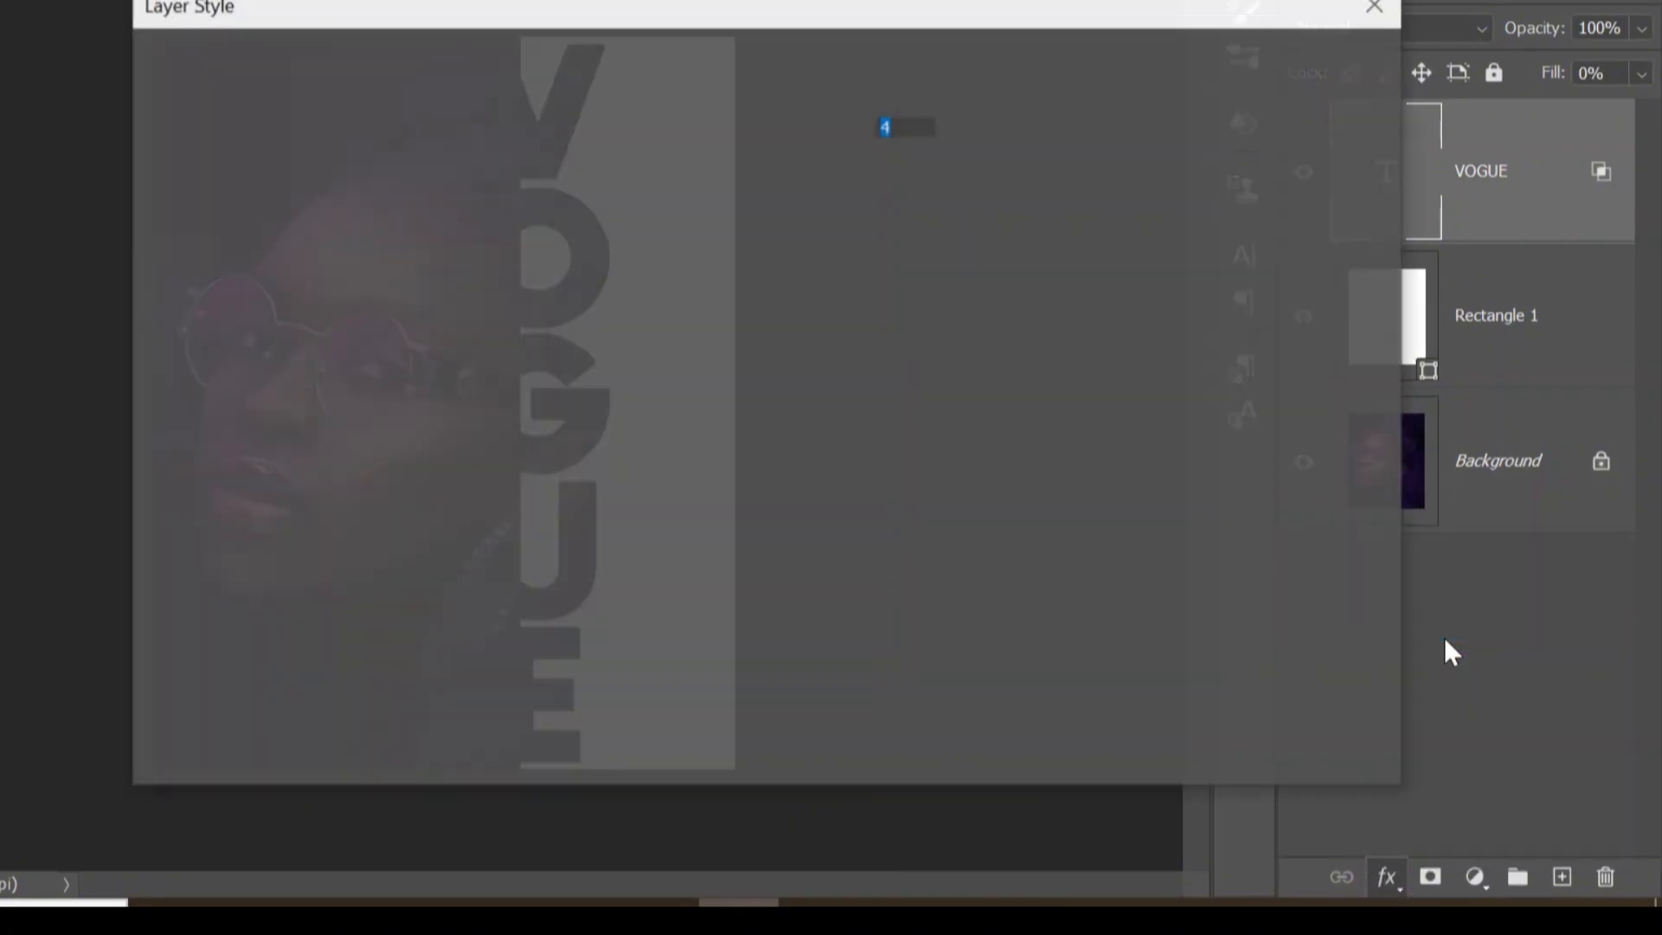
pyautogui.moveTo(768, 16); pyautogui.dragTo(1360, 0)
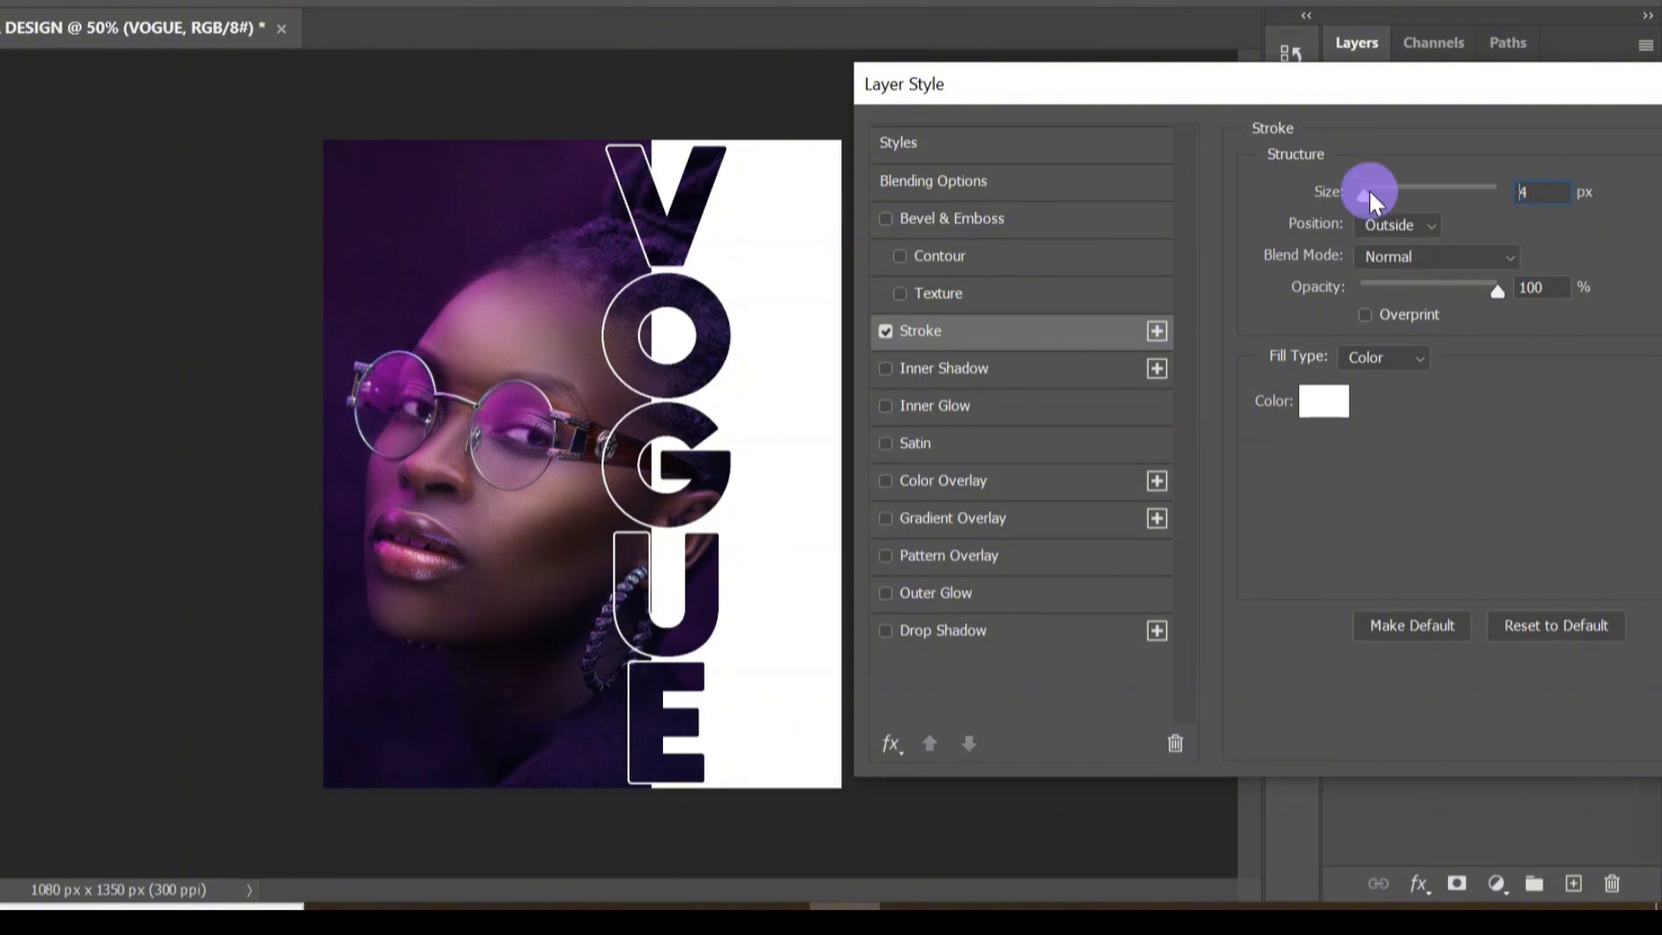
pyautogui.moveTo(1368, 189)
pyautogui.mouseDown()
pyautogui.moveTo(1397, 189)
pyautogui.moveTo(1369, 199)
pyautogui.mouseUp()
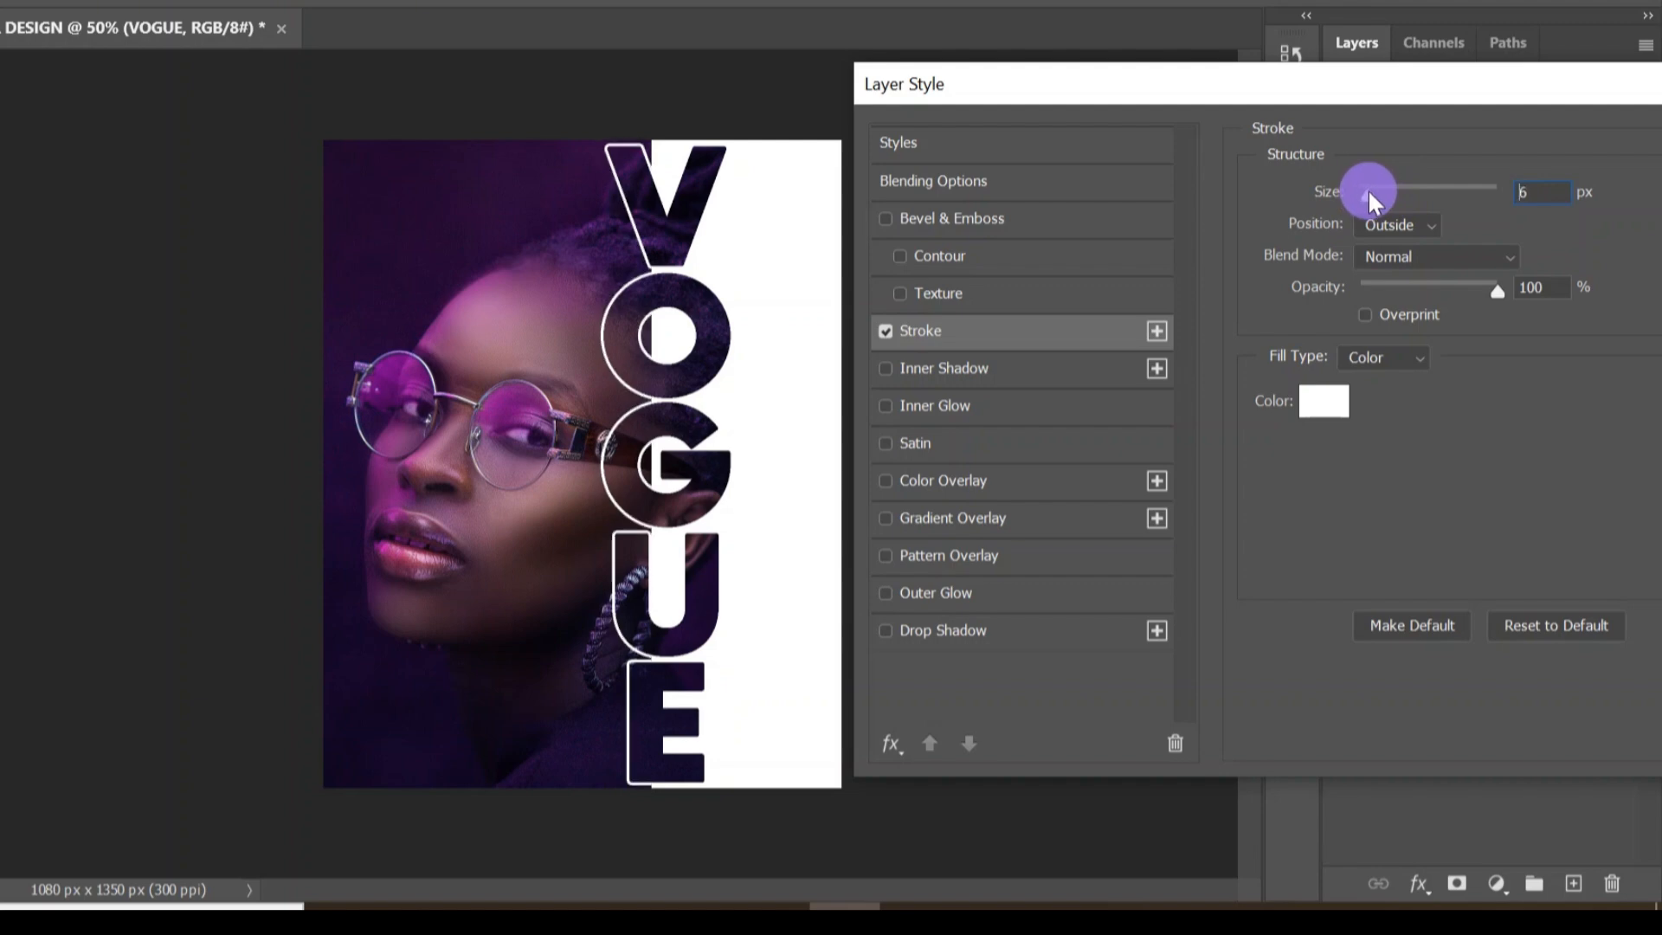
pyautogui.click(1547, 193)
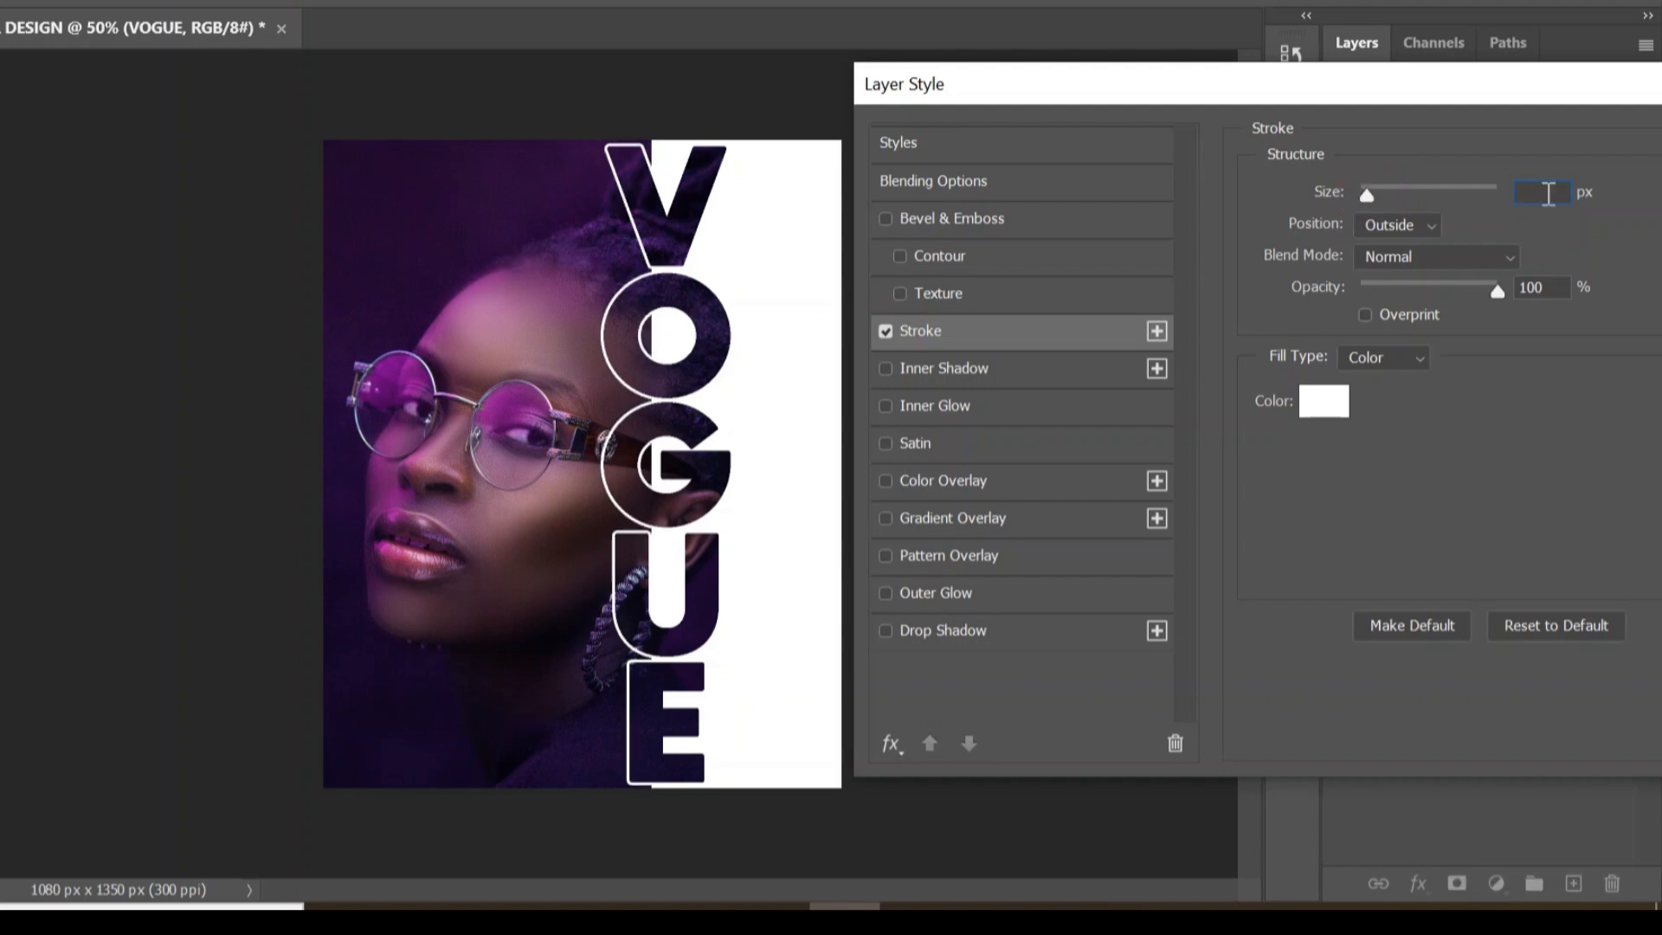
pyautogui.press('BackSpace')
pyautogui.write('5')
pyautogui.moveTo(1532, 102); pyautogui.dragTo(1203, 157)
pyautogui.click(1576, 201)
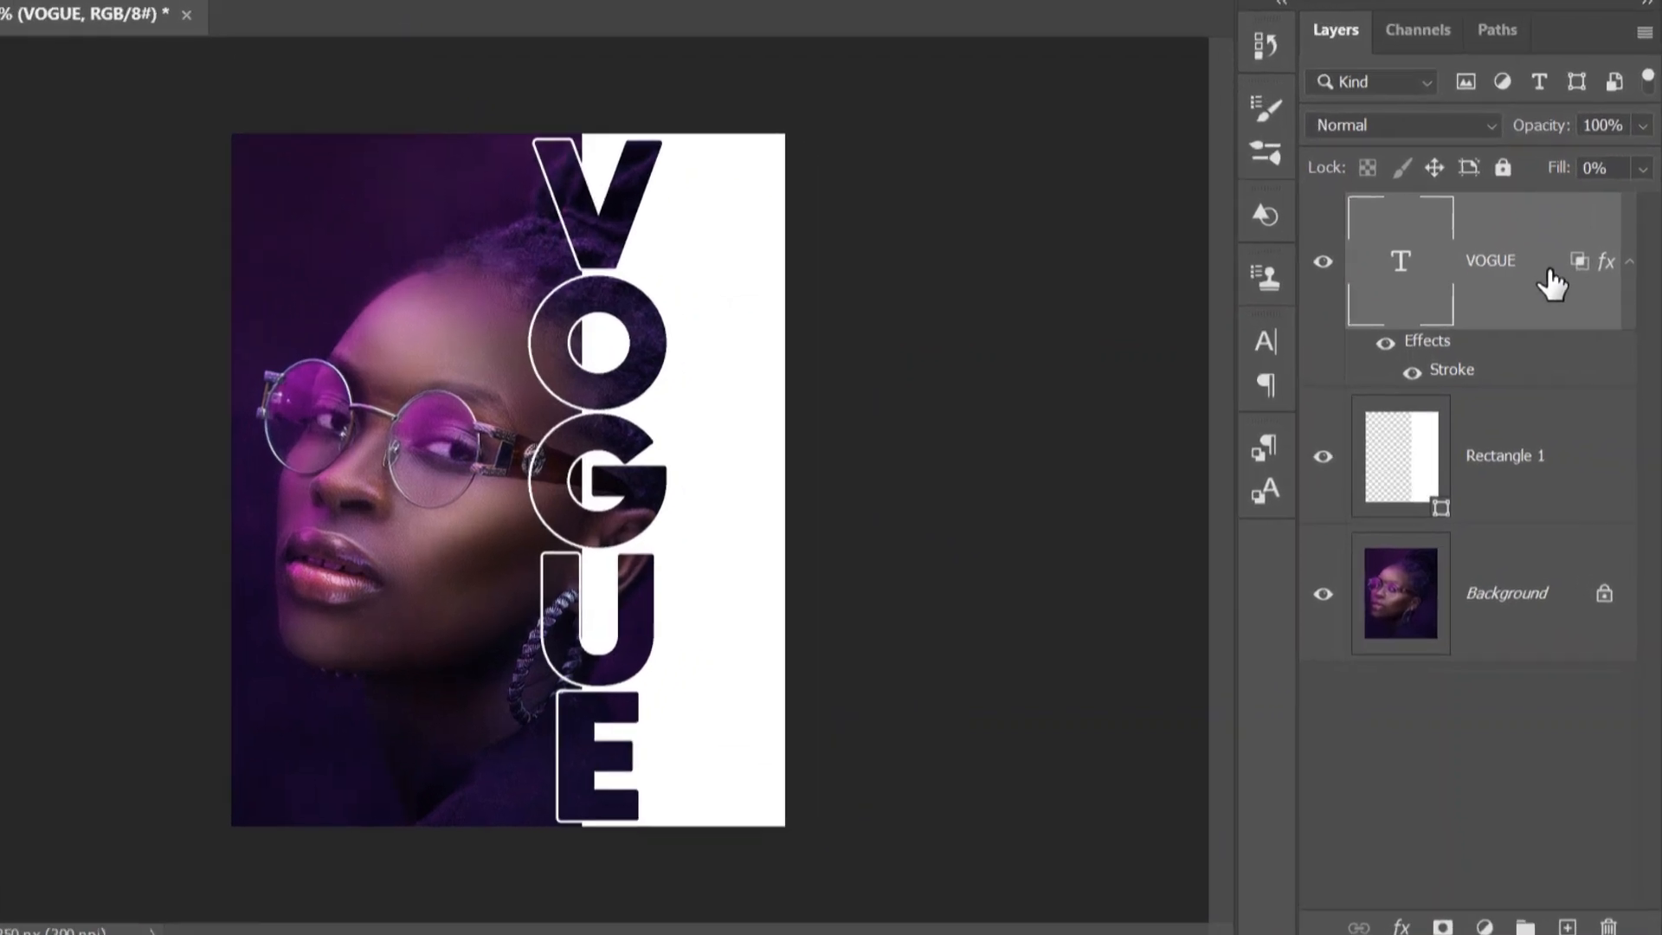
# - Select the VOGUE text and Rectangle 1 layers and move them together about 50 px to the right
pyautogui.keyDown('ctrl'); pyautogui.click(1523, 472); pyautogui.keyUp('ctrl')
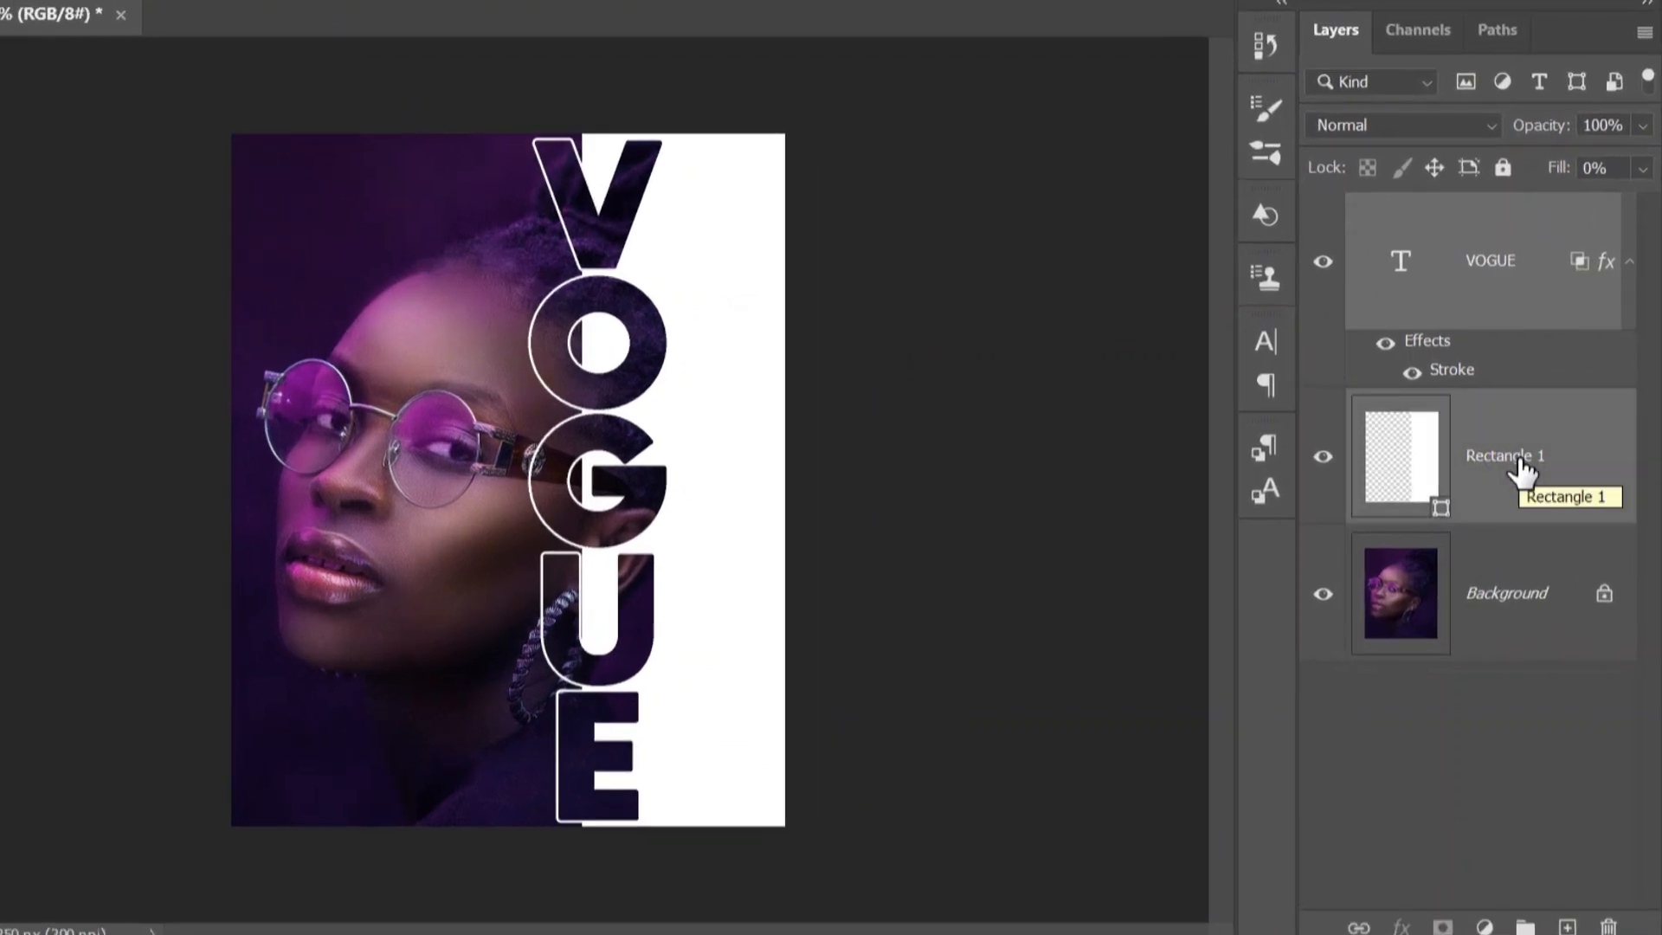
pyautogui.hotkey('ctrl', 't')
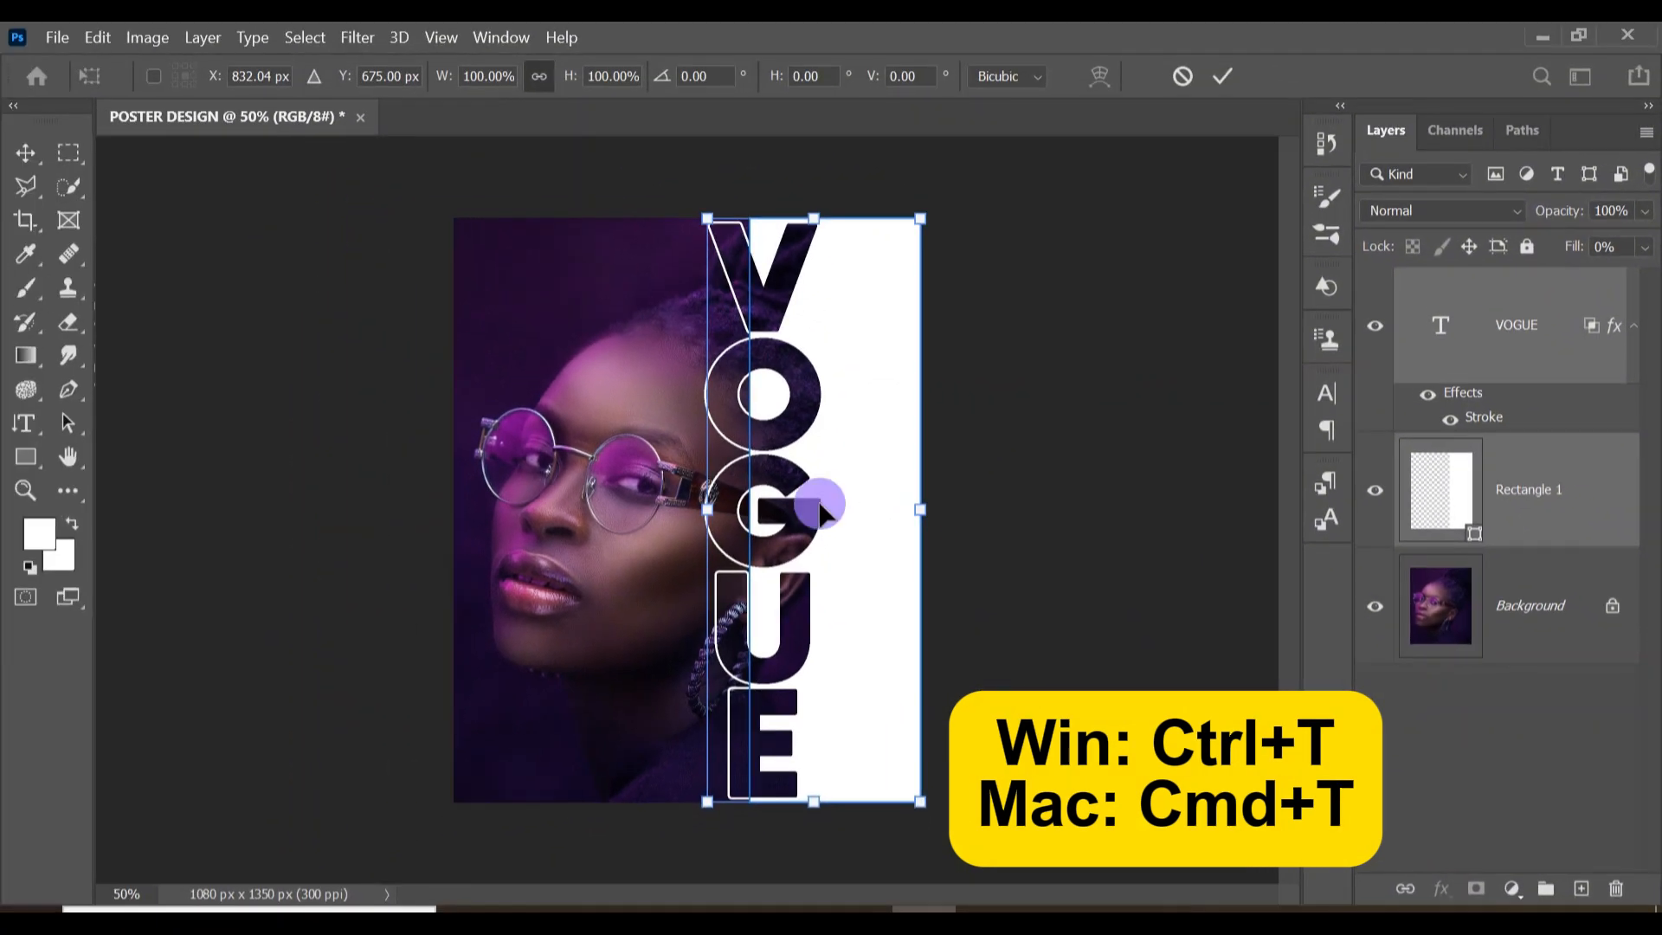
pyautogui.moveTo(818, 506); pyautogui.dragTo(841, 505)
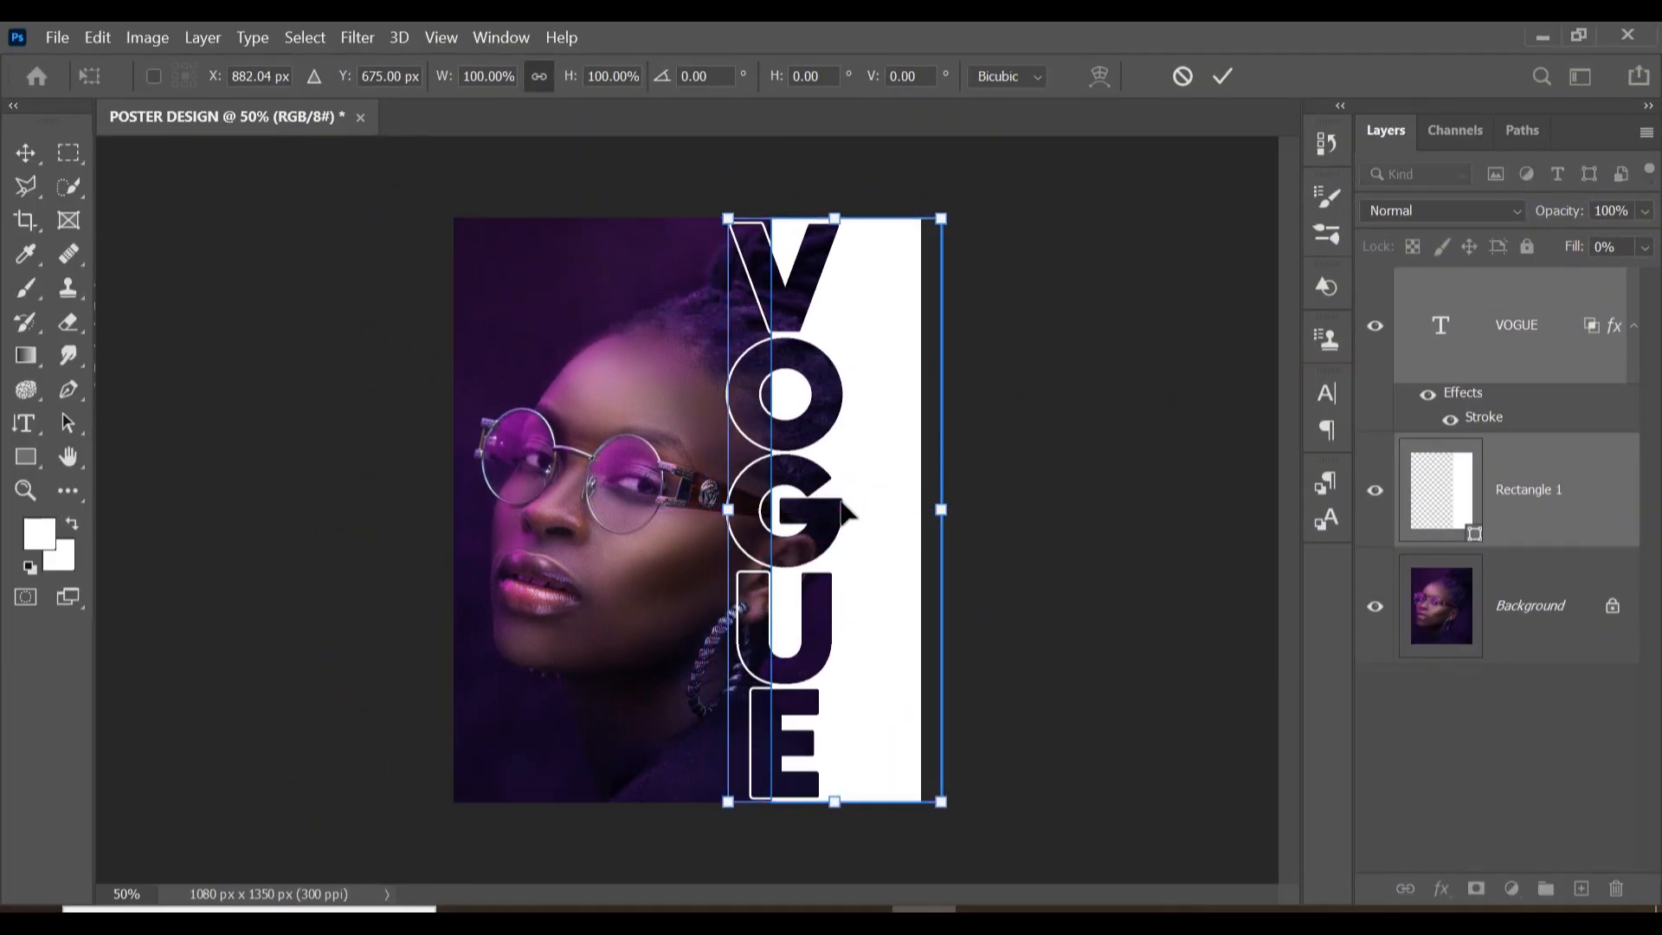
pyautogui.press('Return')
pyautogui.press('z')
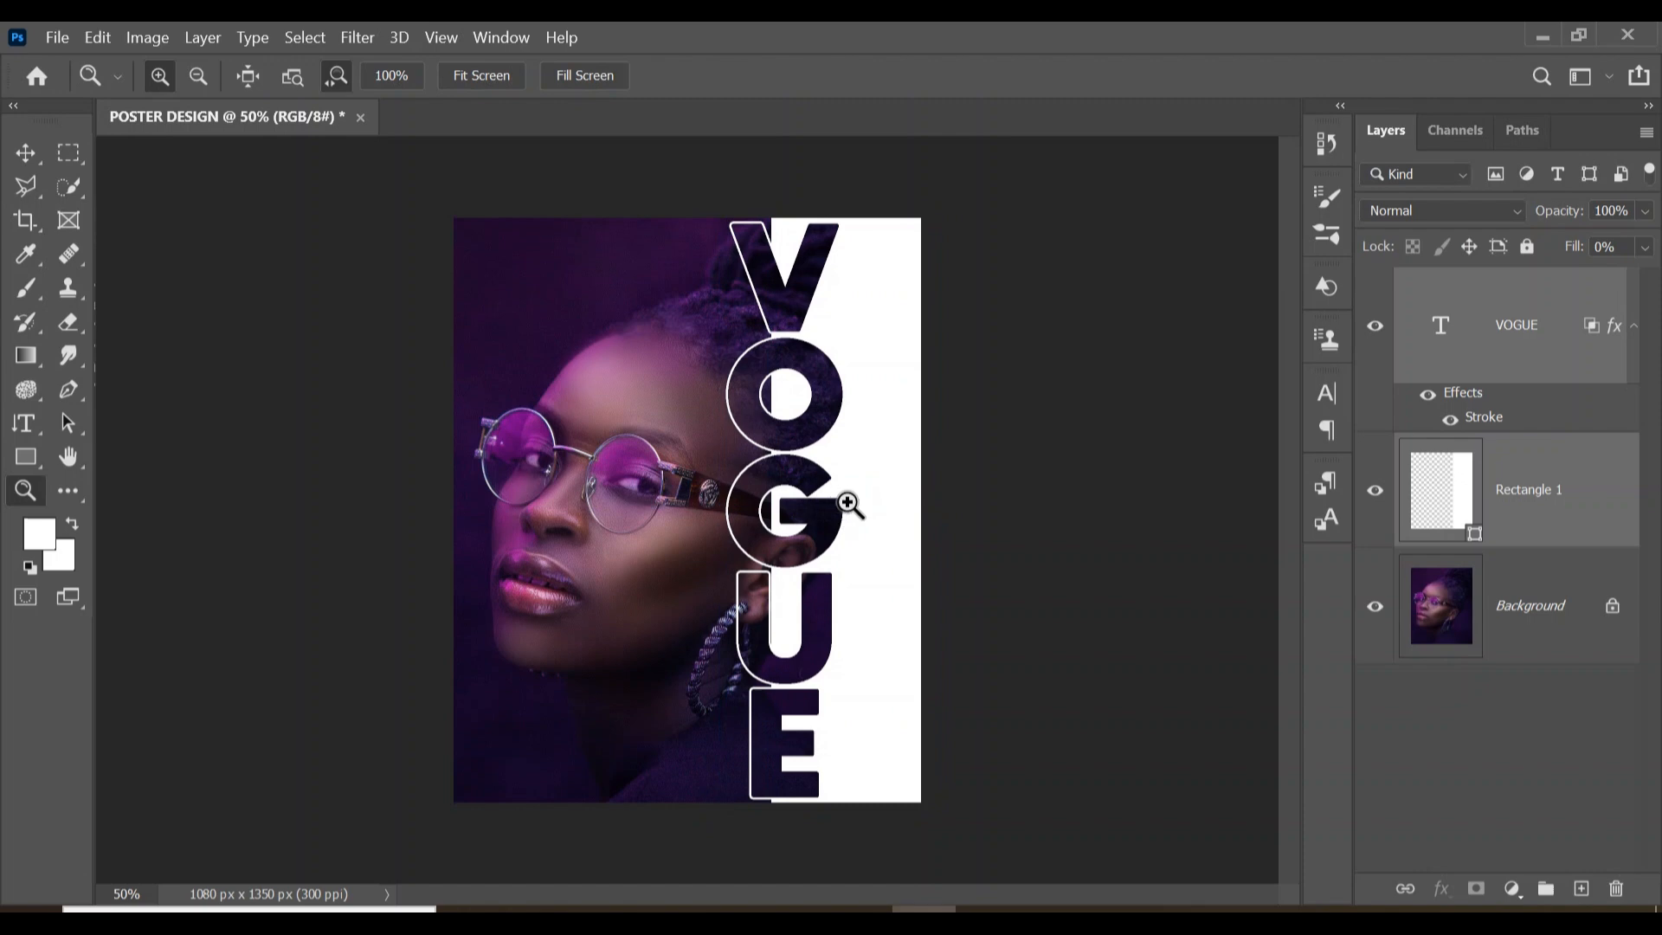
# - Replace the VOGUE wording with FROG using the Vertical Type tool
pyautogui.press('t')
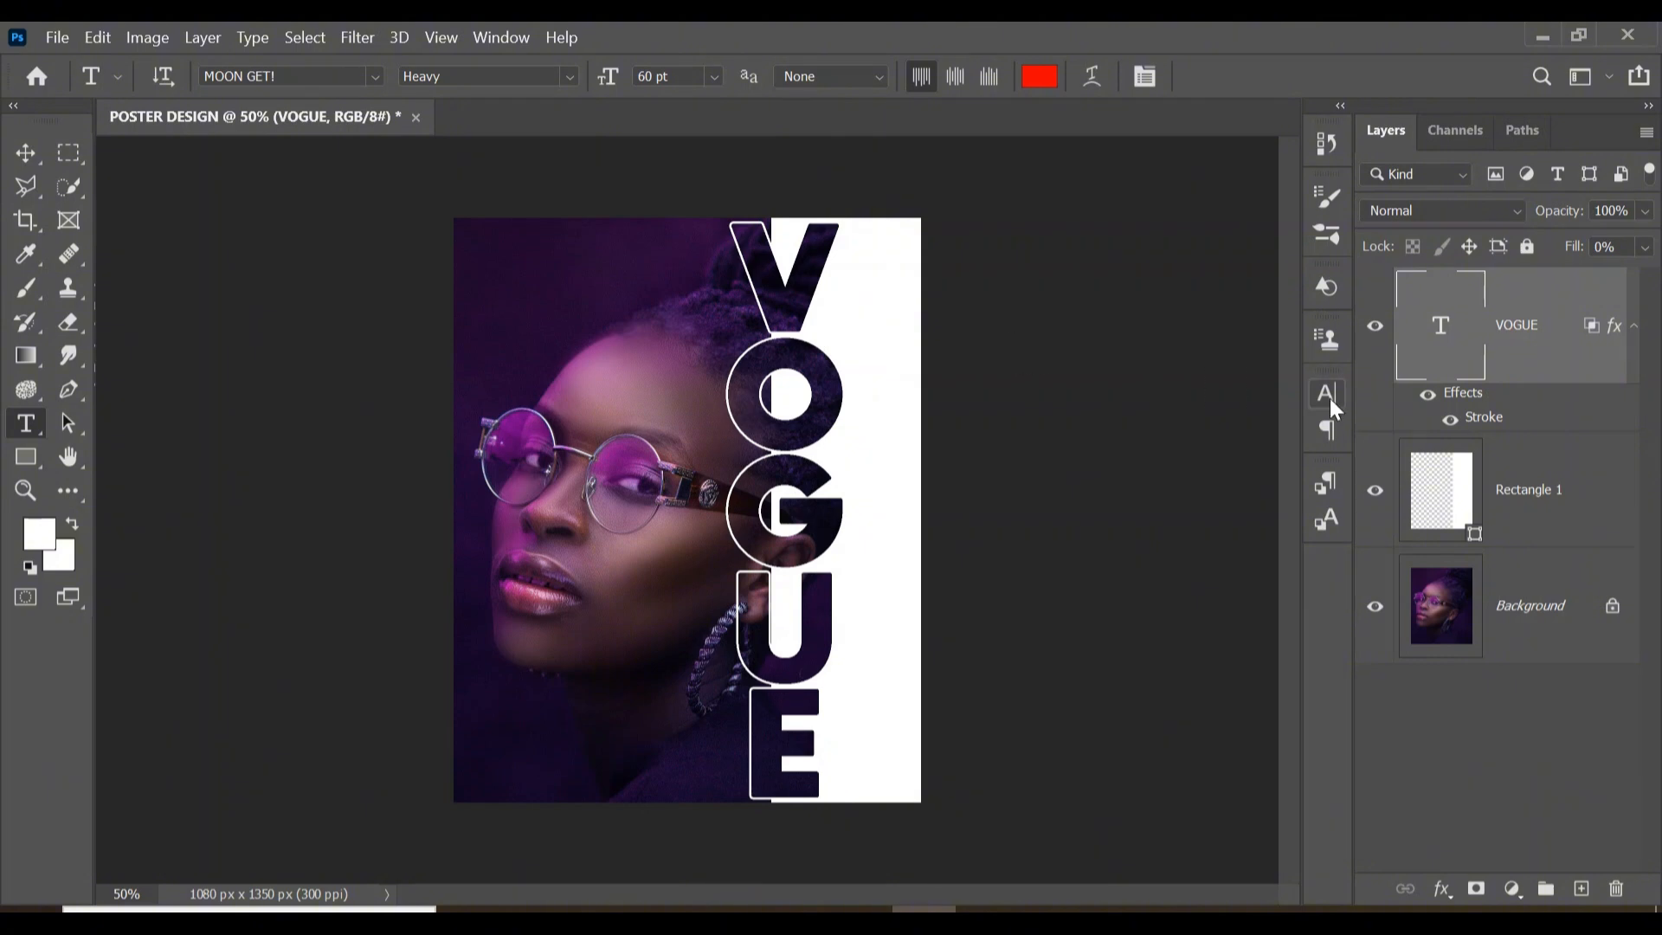
pyautogui.click(1538, 331)
pyautogui.rightClick(26, 423)
pyautogui.click(131, 445)
pyautogui.click(784, 792)
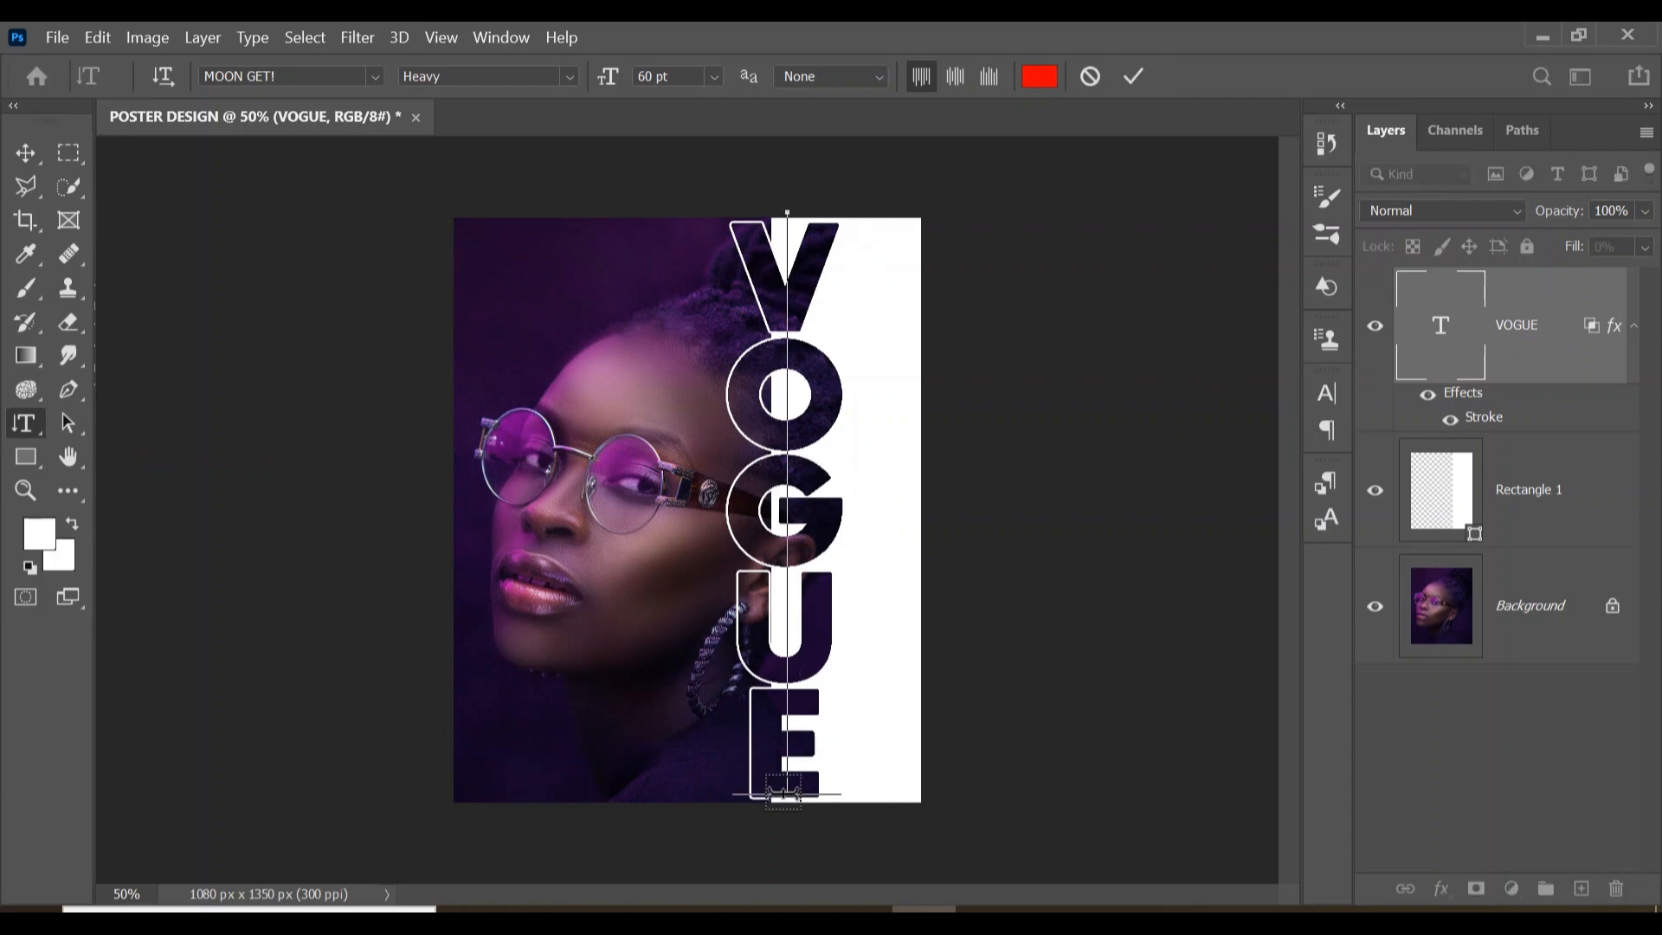
pyautogui.press('BackSpace')
pyautogui.press('BackSpace')
pyautogui.press('BackSpace')
pyautogui.press('BackSpace')
pyautogui.press('BackSpace')
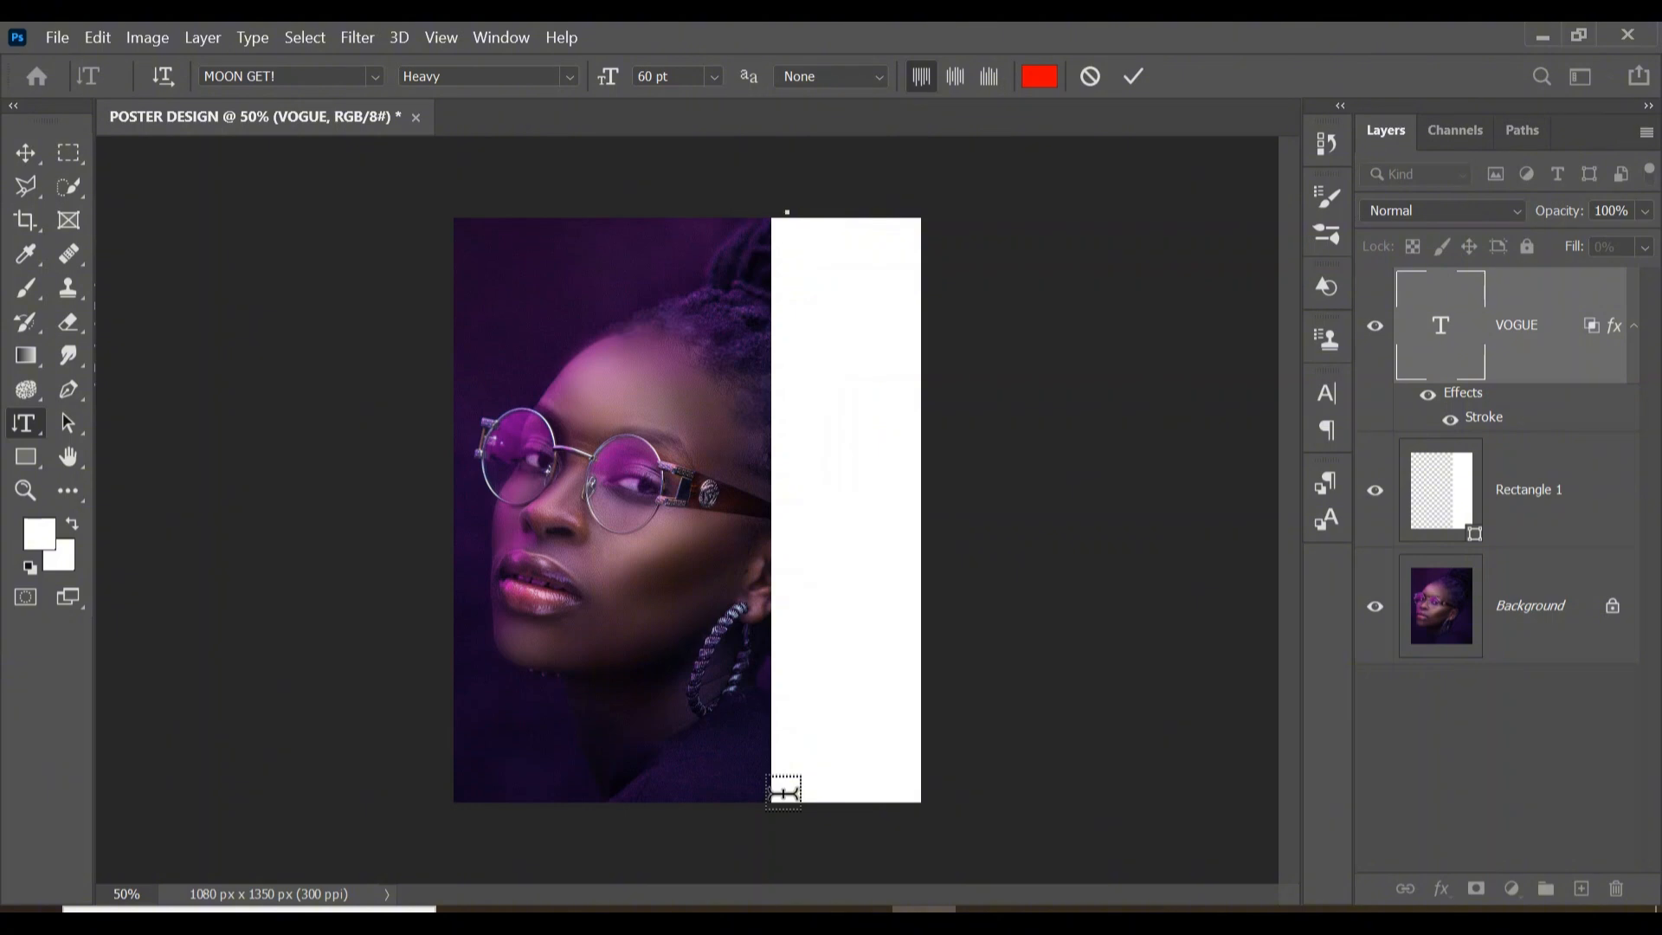
pyautogui.write('FR')
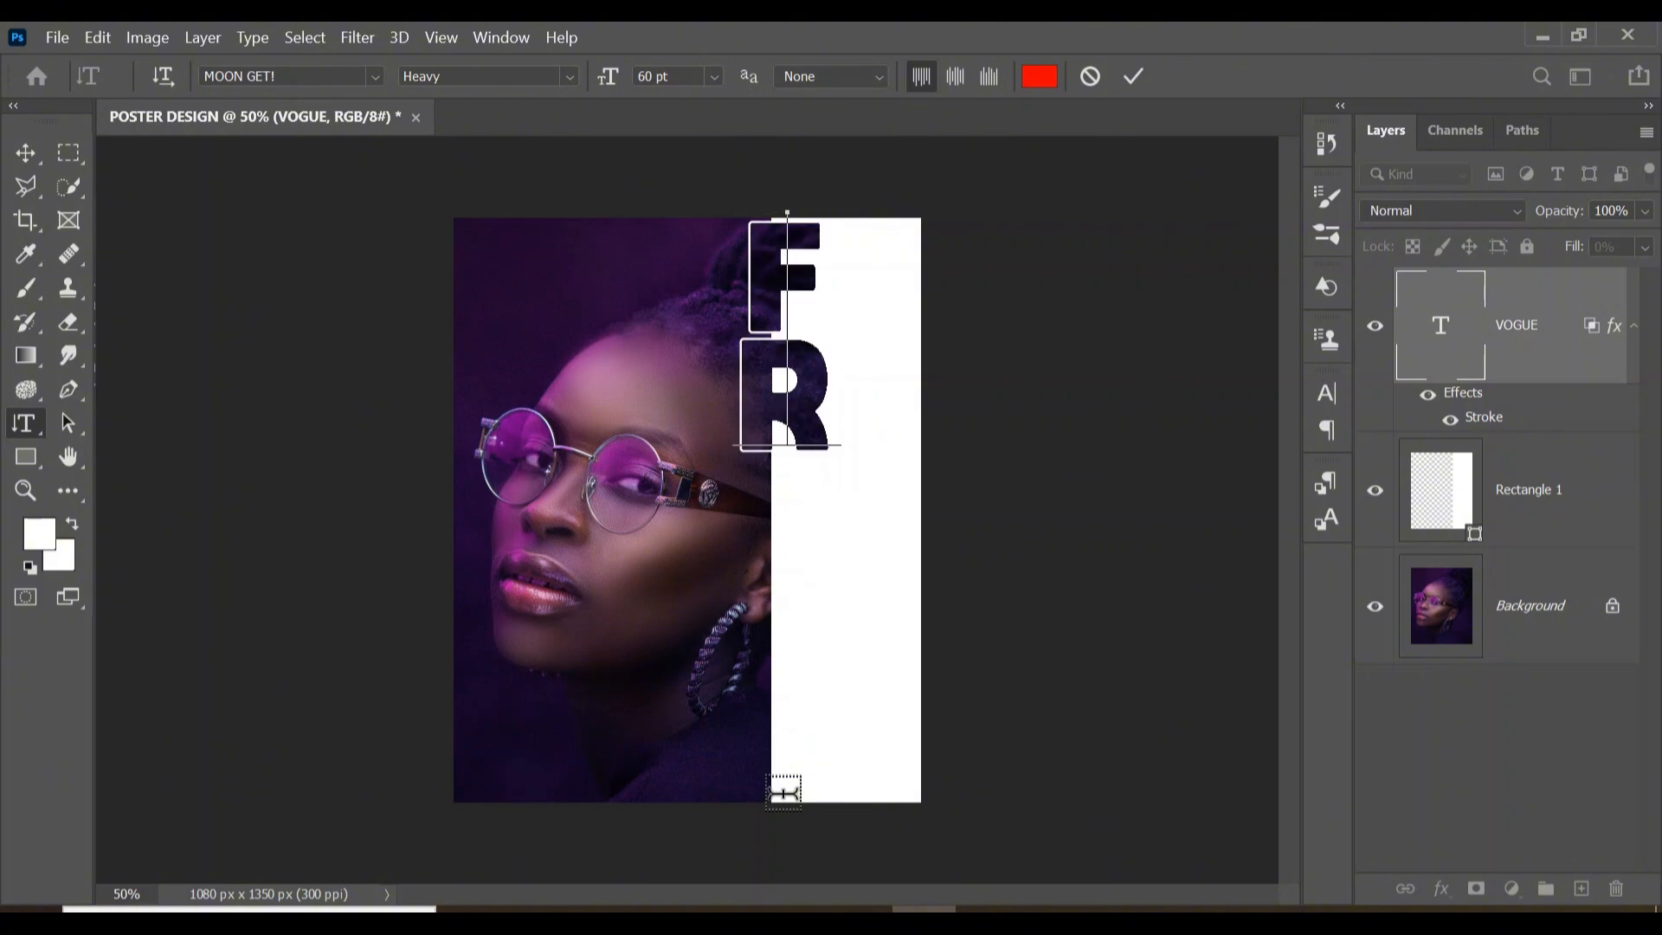
pyautogui.write('OG')
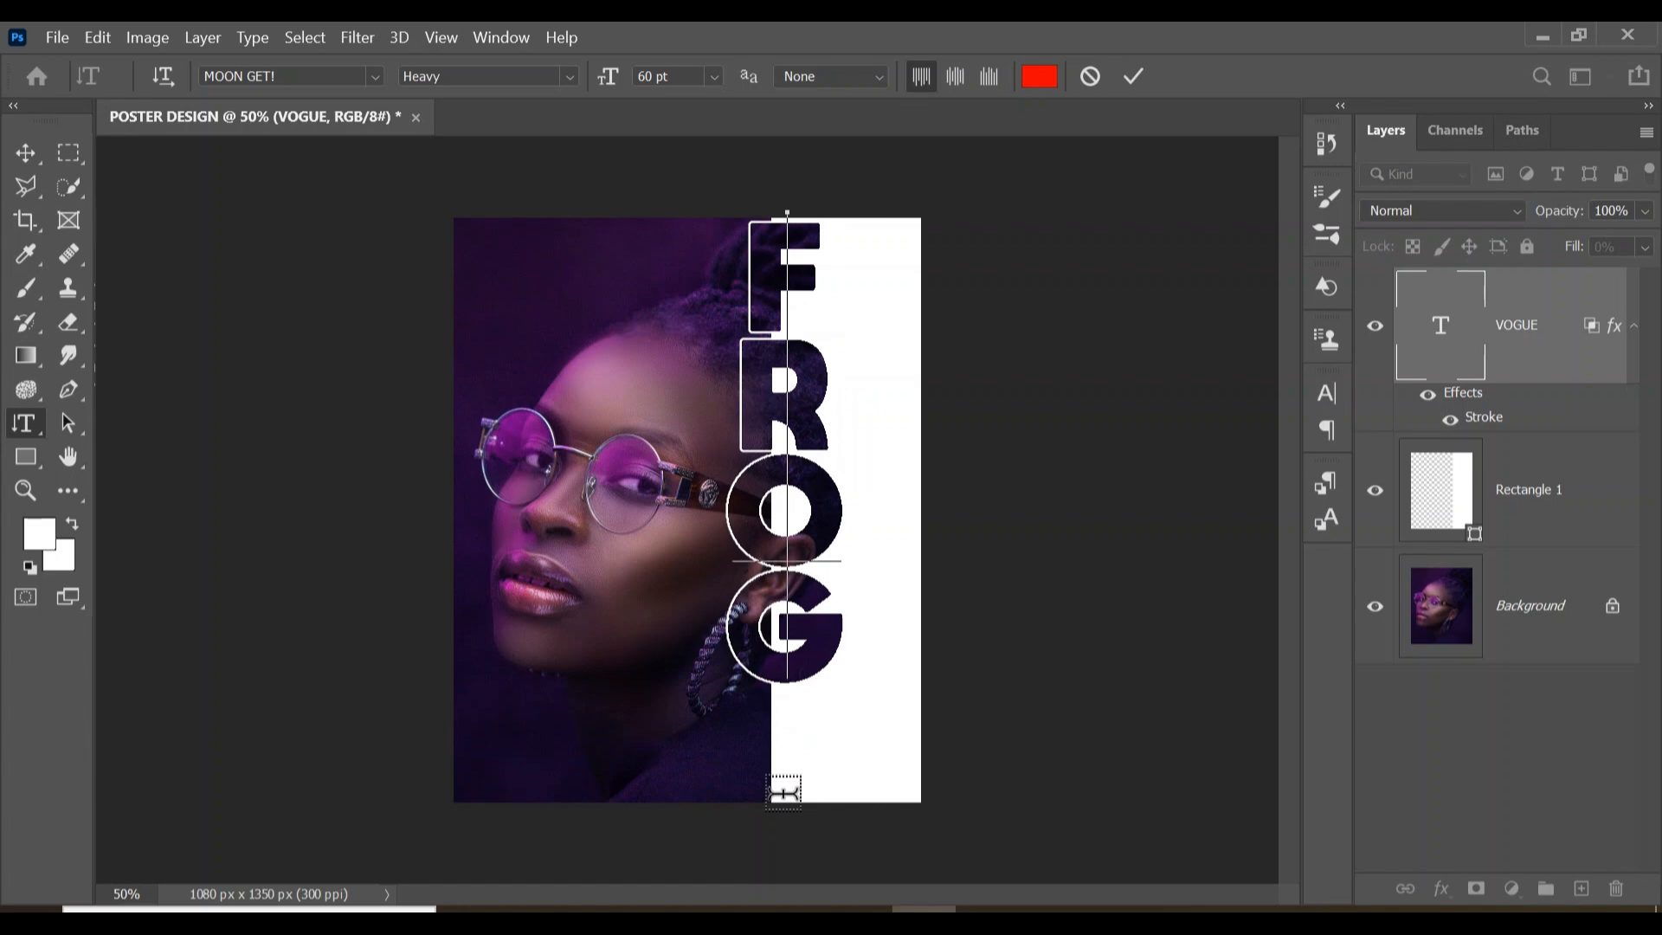
# - Change the FROG wording back to VOGUE and commit the text
pyautogui.press('BackSpace')
pyautogui.press('BackSpace')
pyautogui.press('BackSpace')
pyautogui.press('BackSpace')
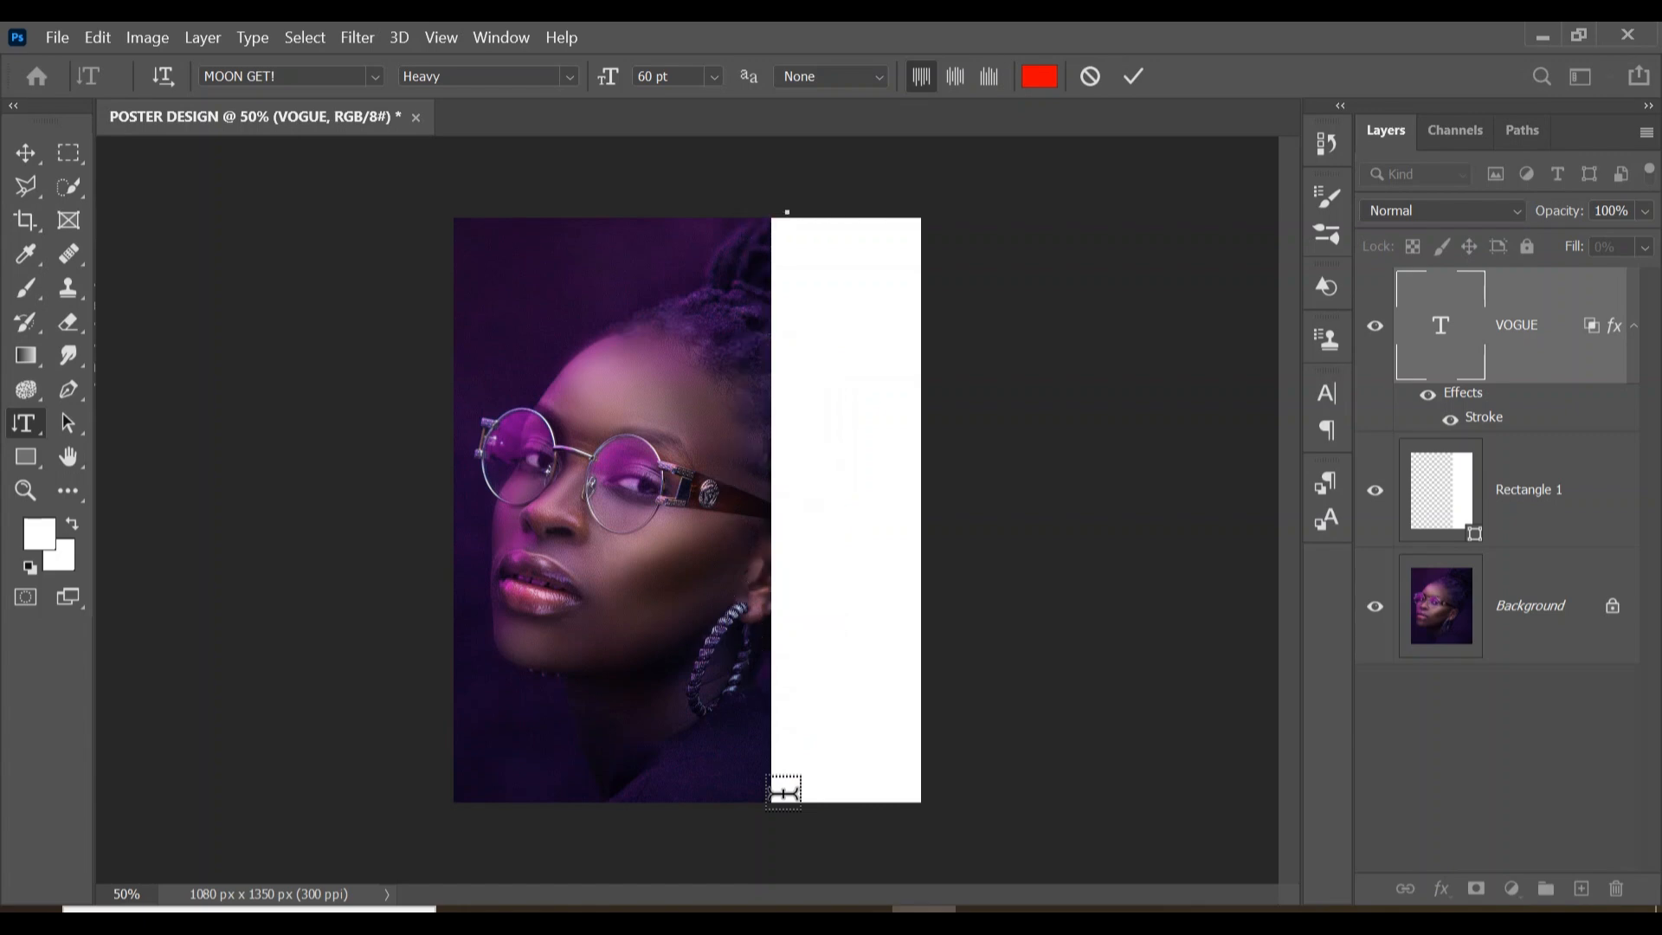
pyautogui.write('VO')
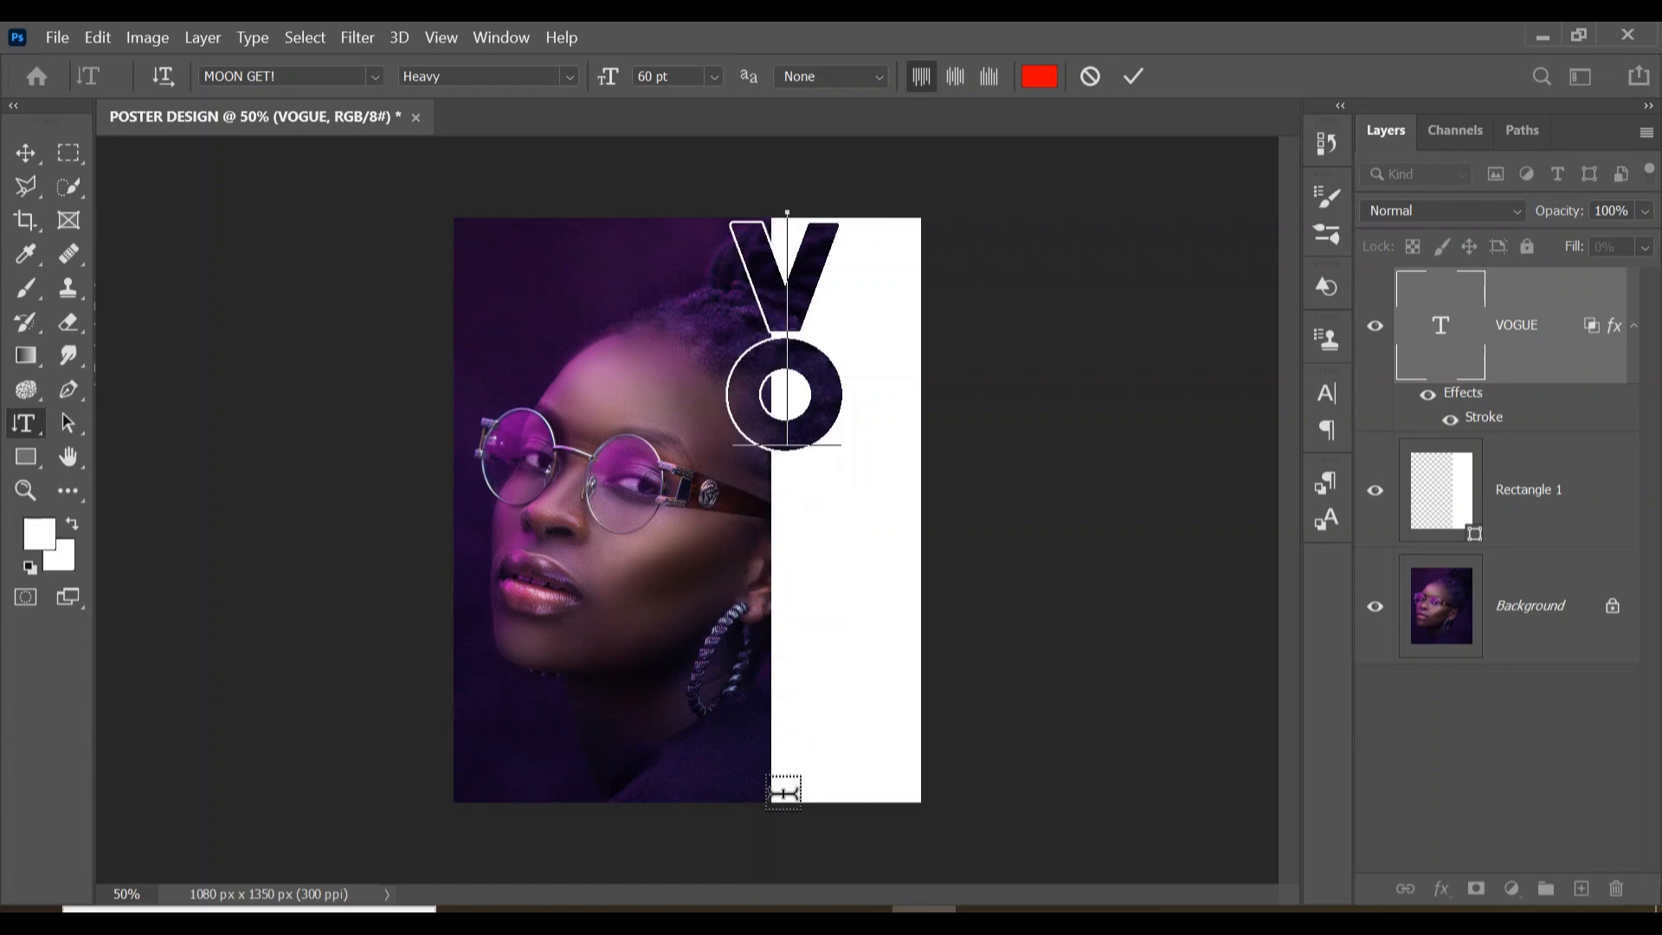
pyautogui.write('GUE')
pyautogui.click(933, 699)
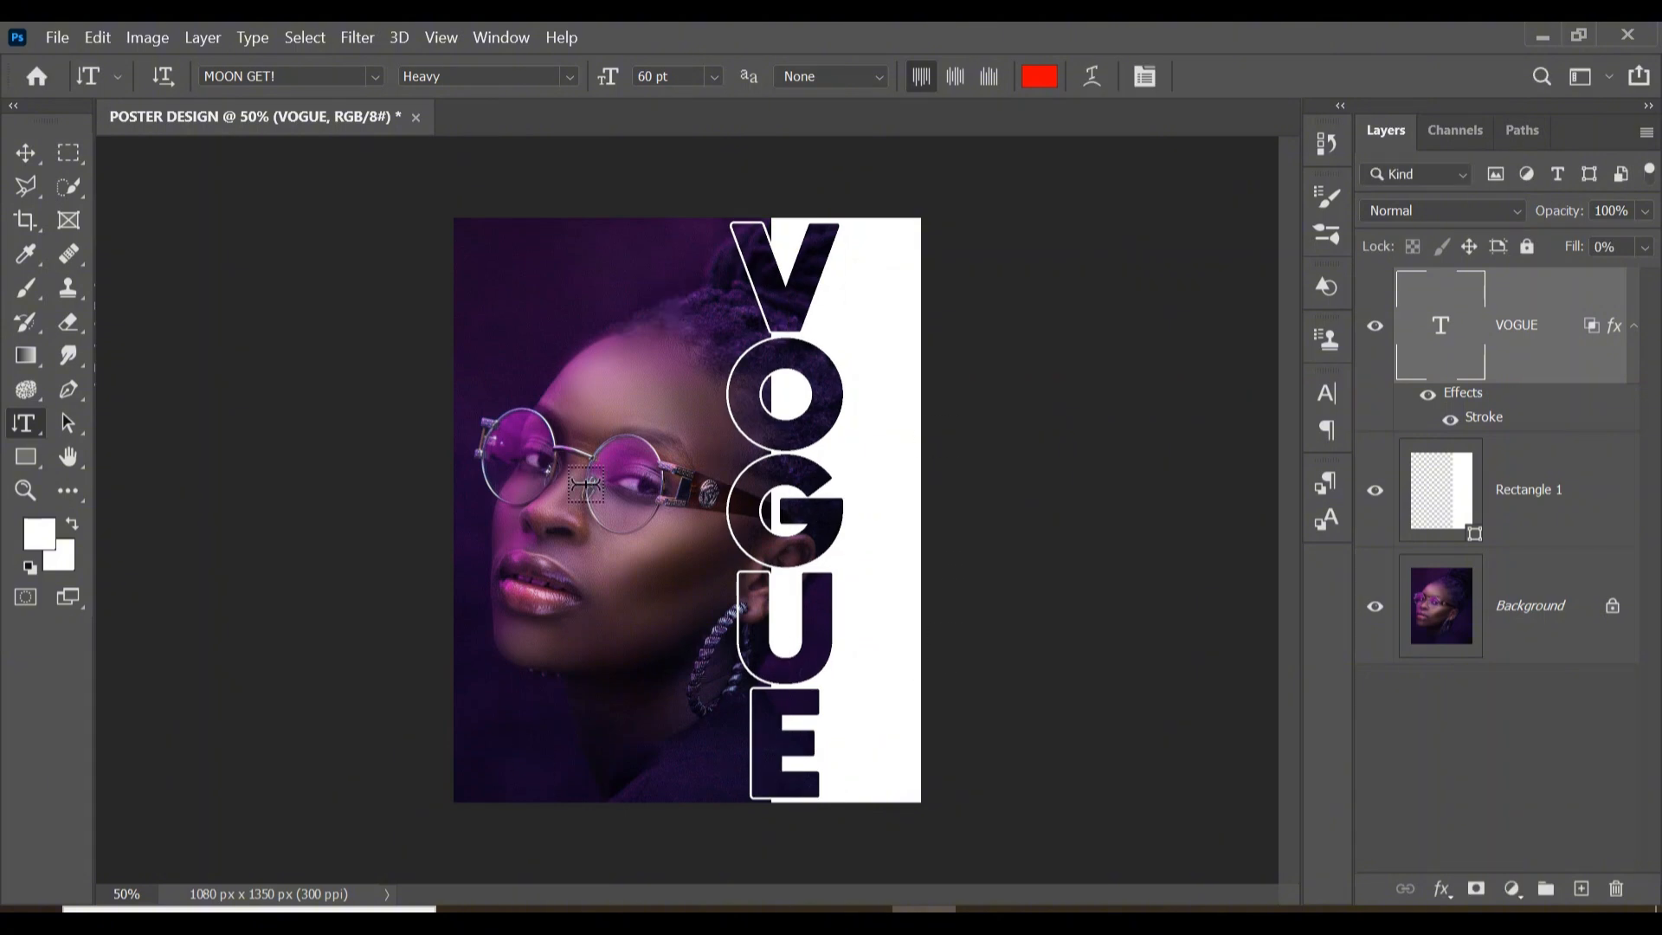
# - Place the embedded image pexels-alipazani-2755616 directly above the Background layer at its default fit
pyautogui.click(1524, 576)
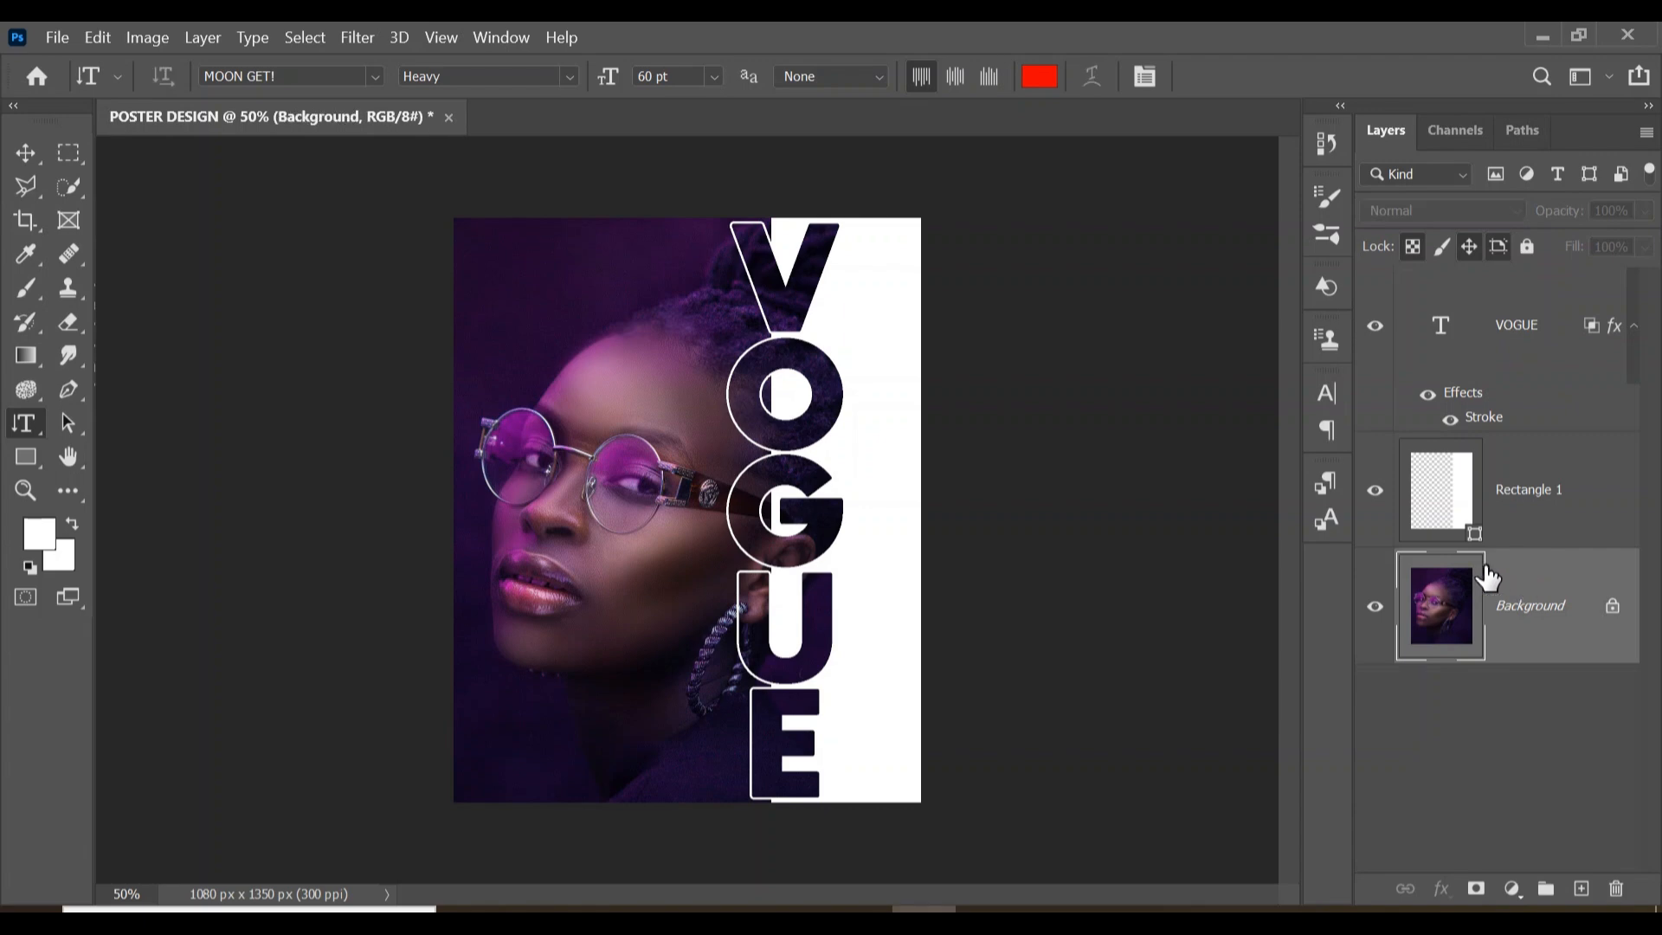
pyautogui.click(59, 39)
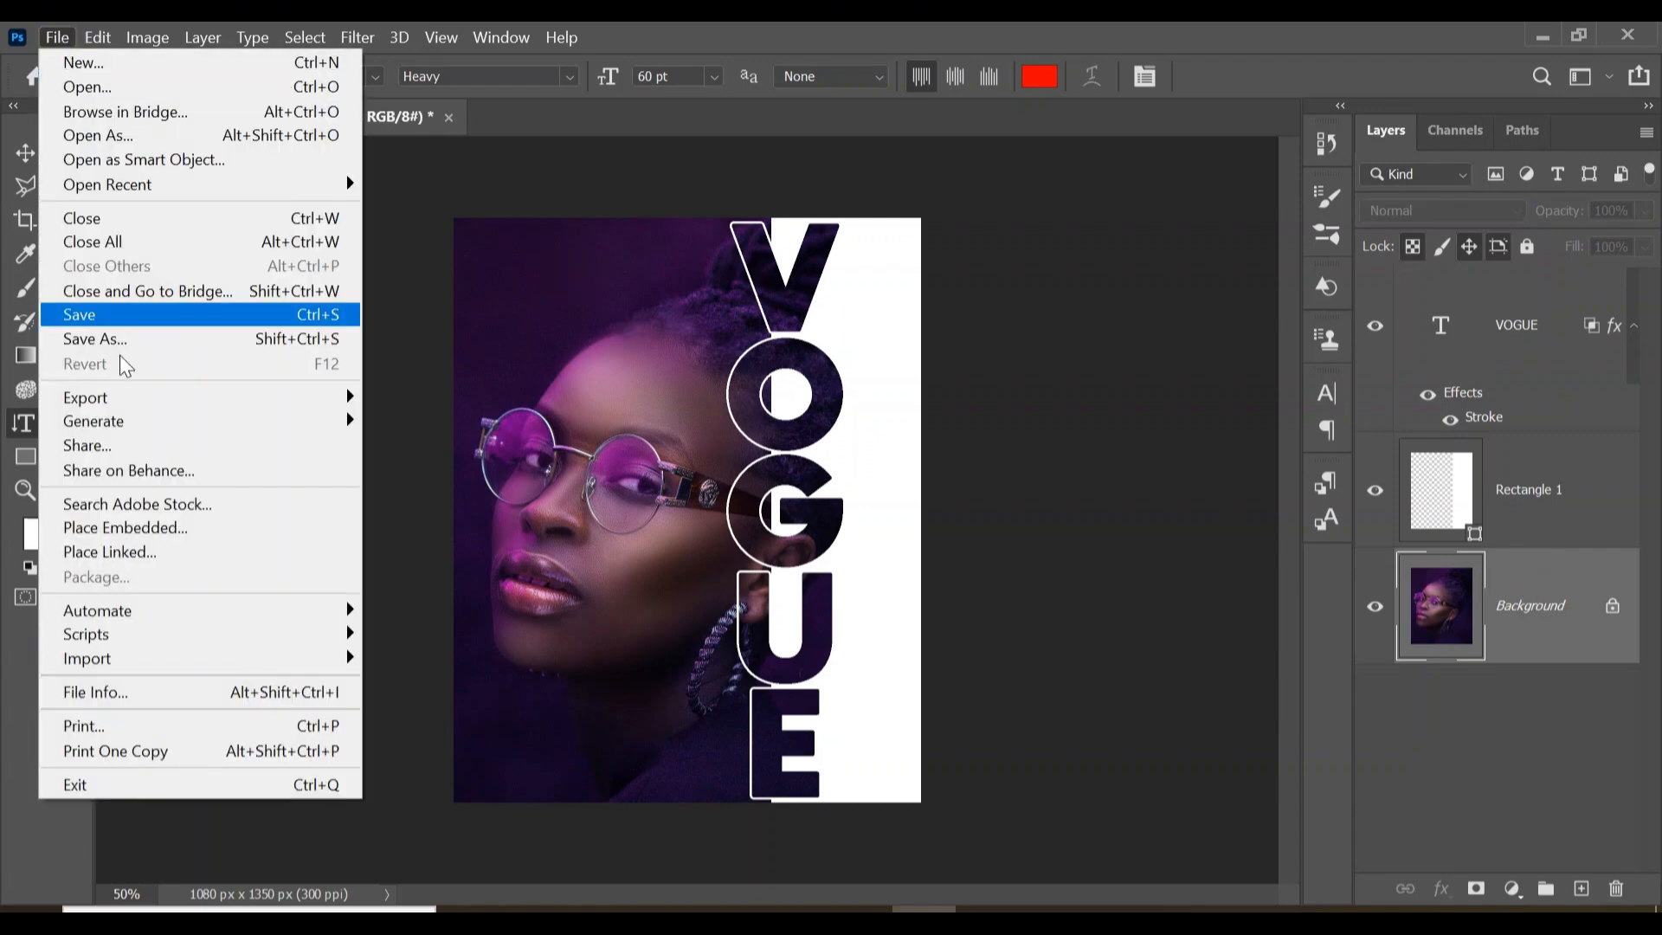
pyautogui.click(128, 539)
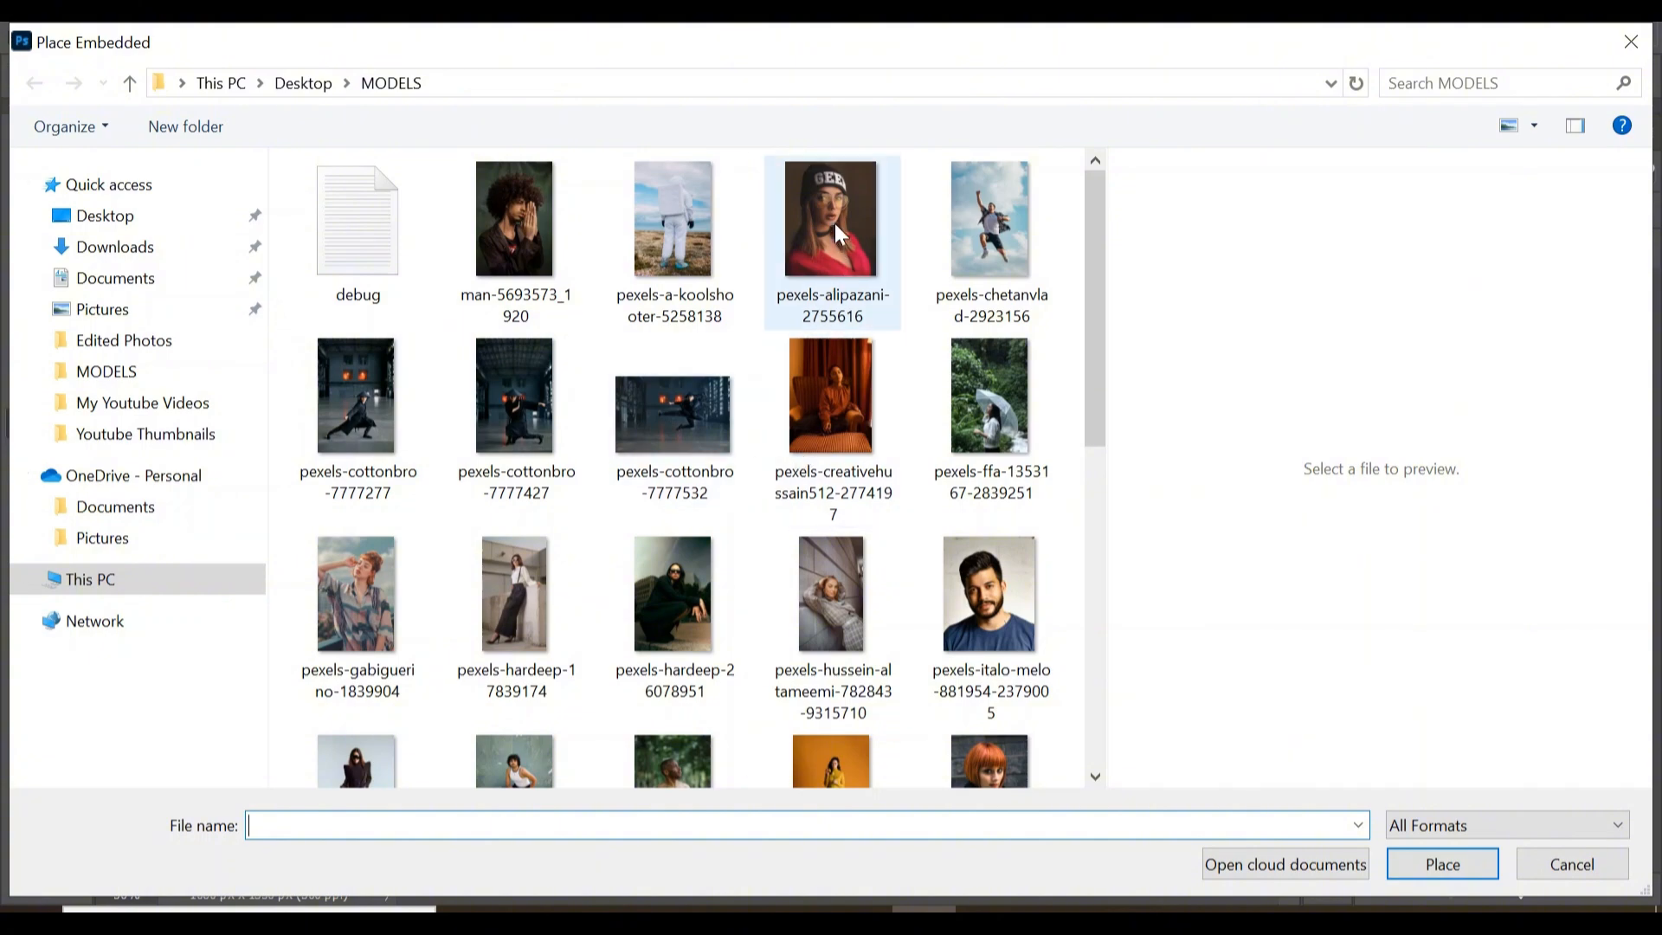
pyautogui.click(834, 216)
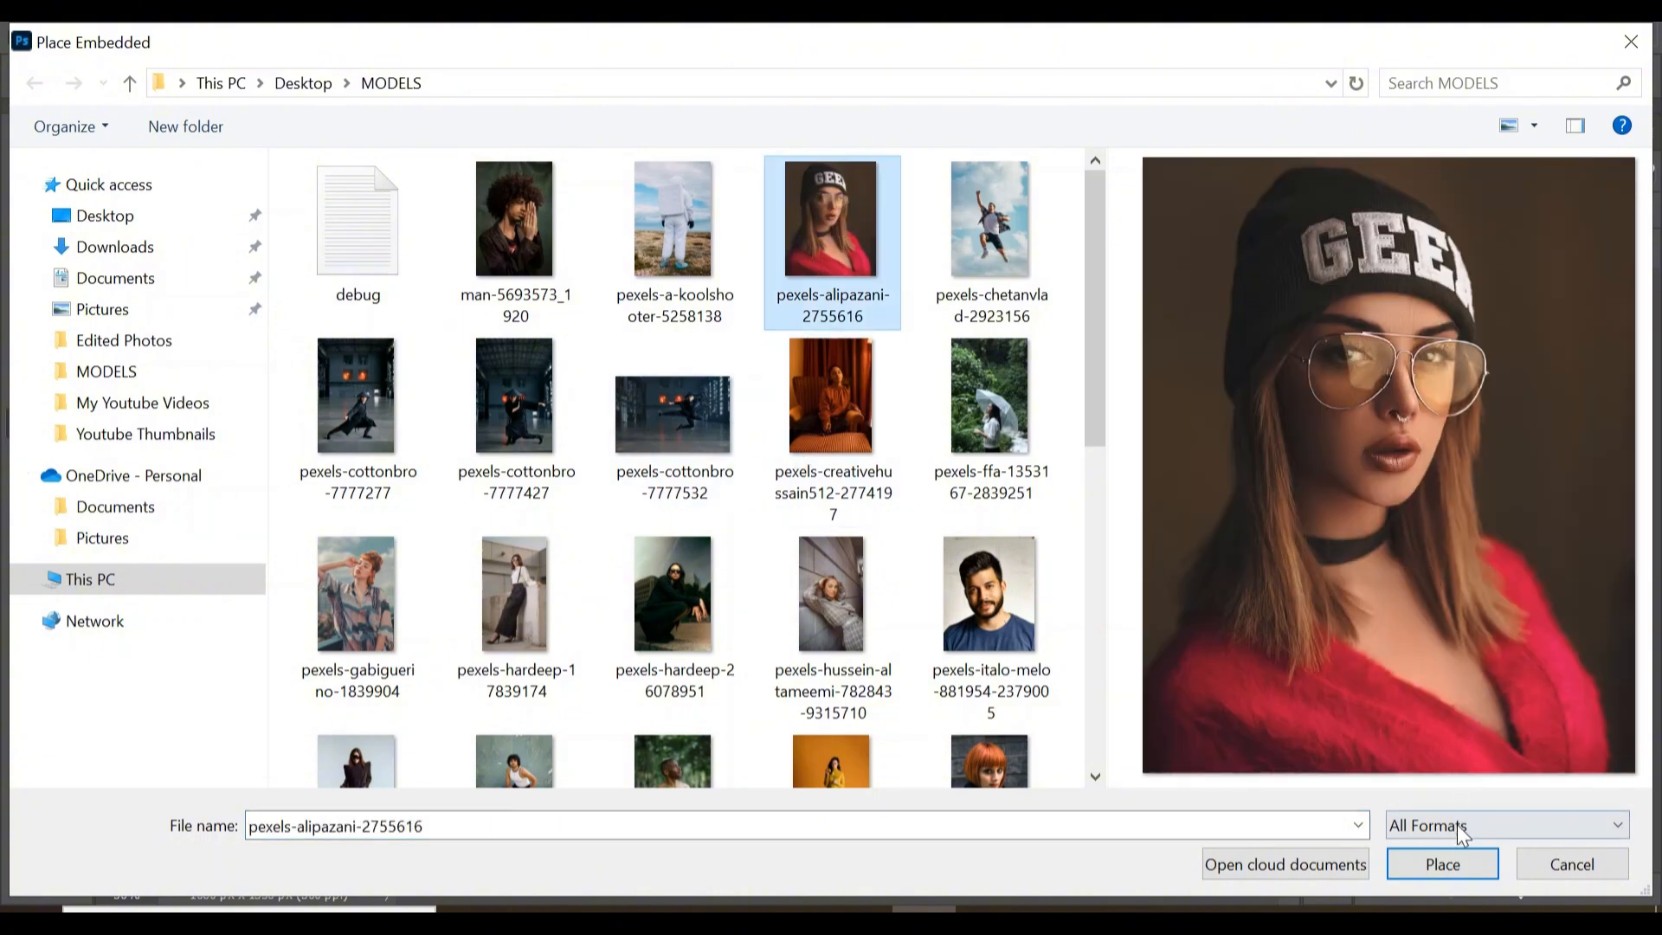
pyautogui.click(1456, 859)
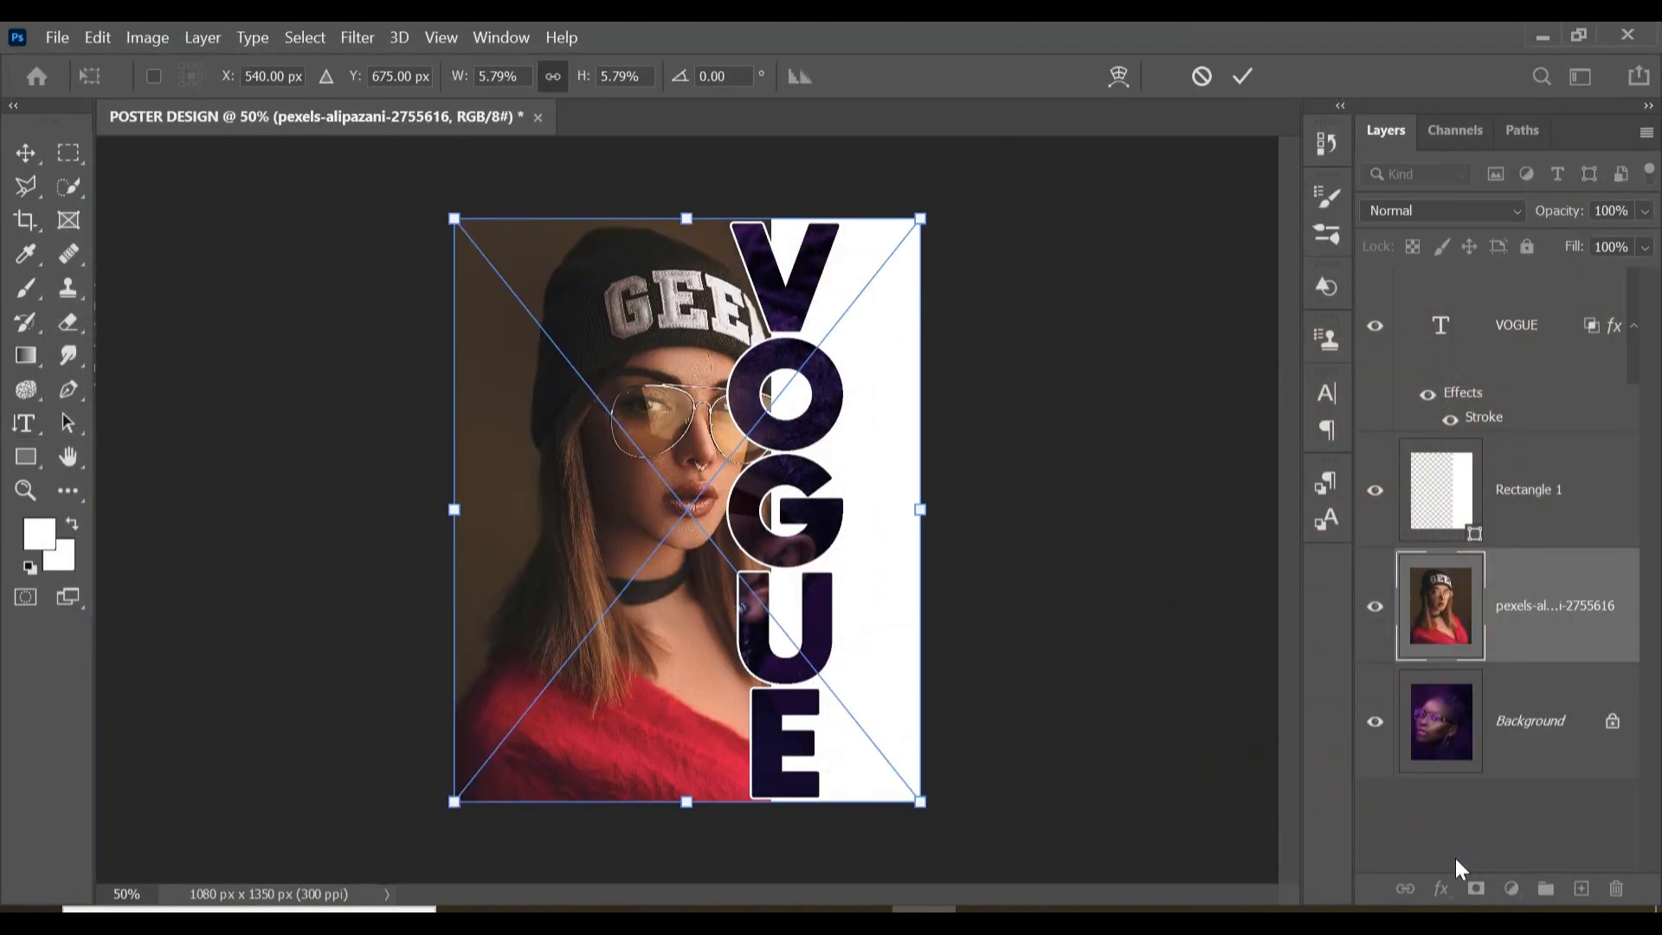
pyautogui.press('Return')
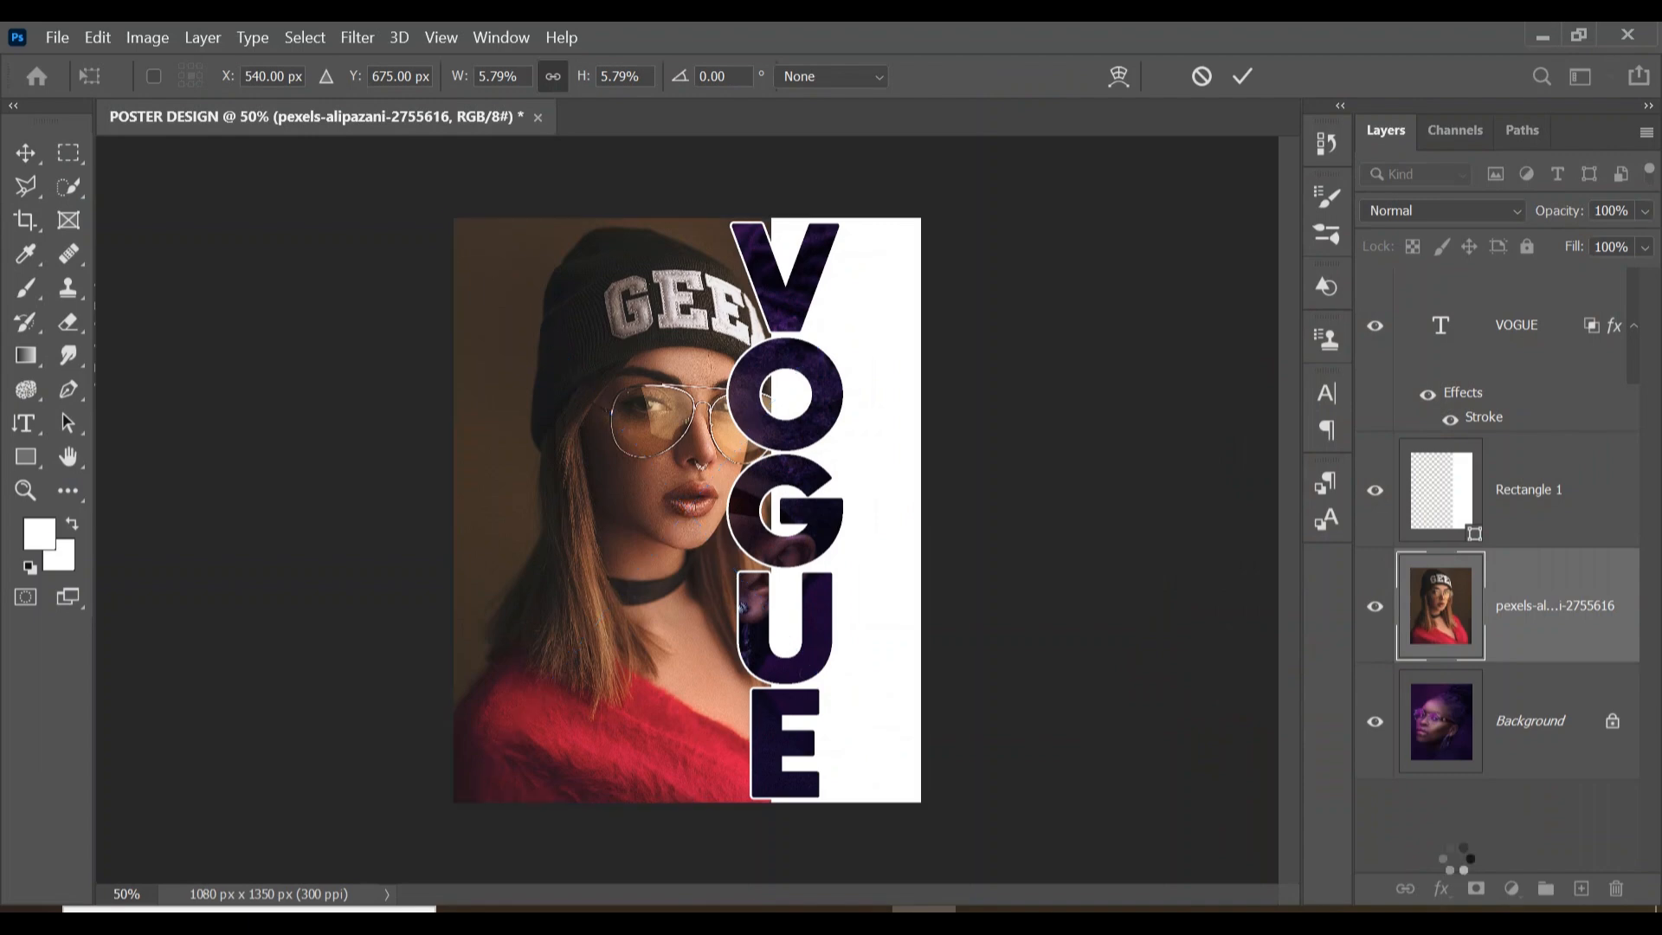
# - Merge the placed portrait layer with the Background layer
pyautogui.press('t')
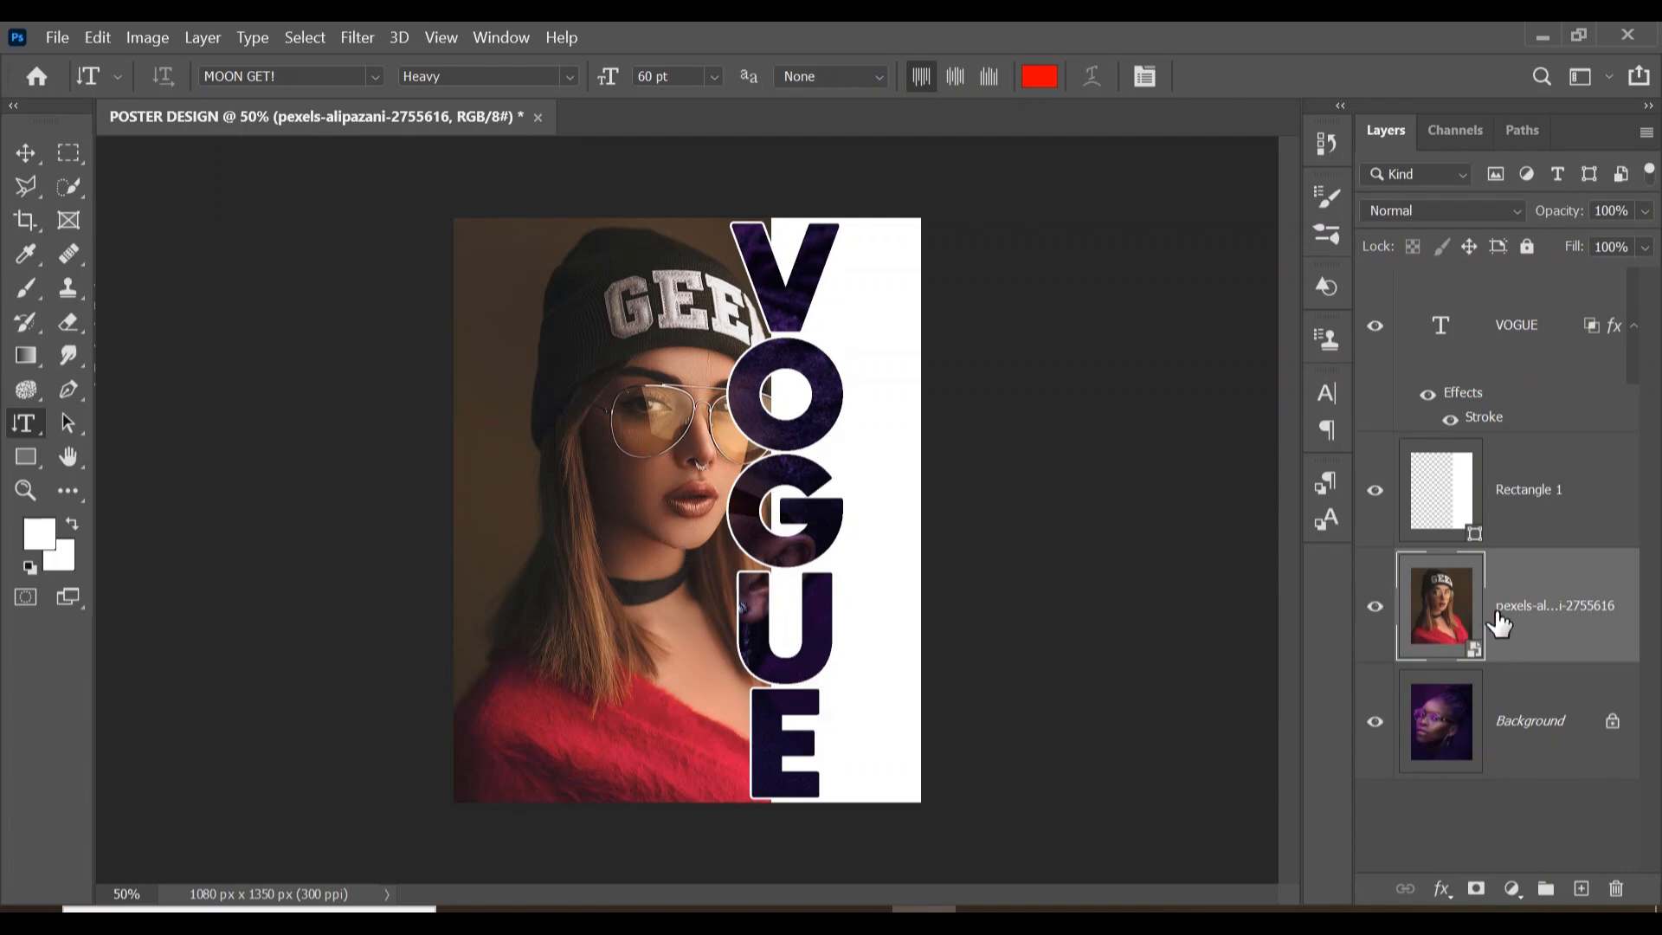
pyautogui.click(1532, 745)
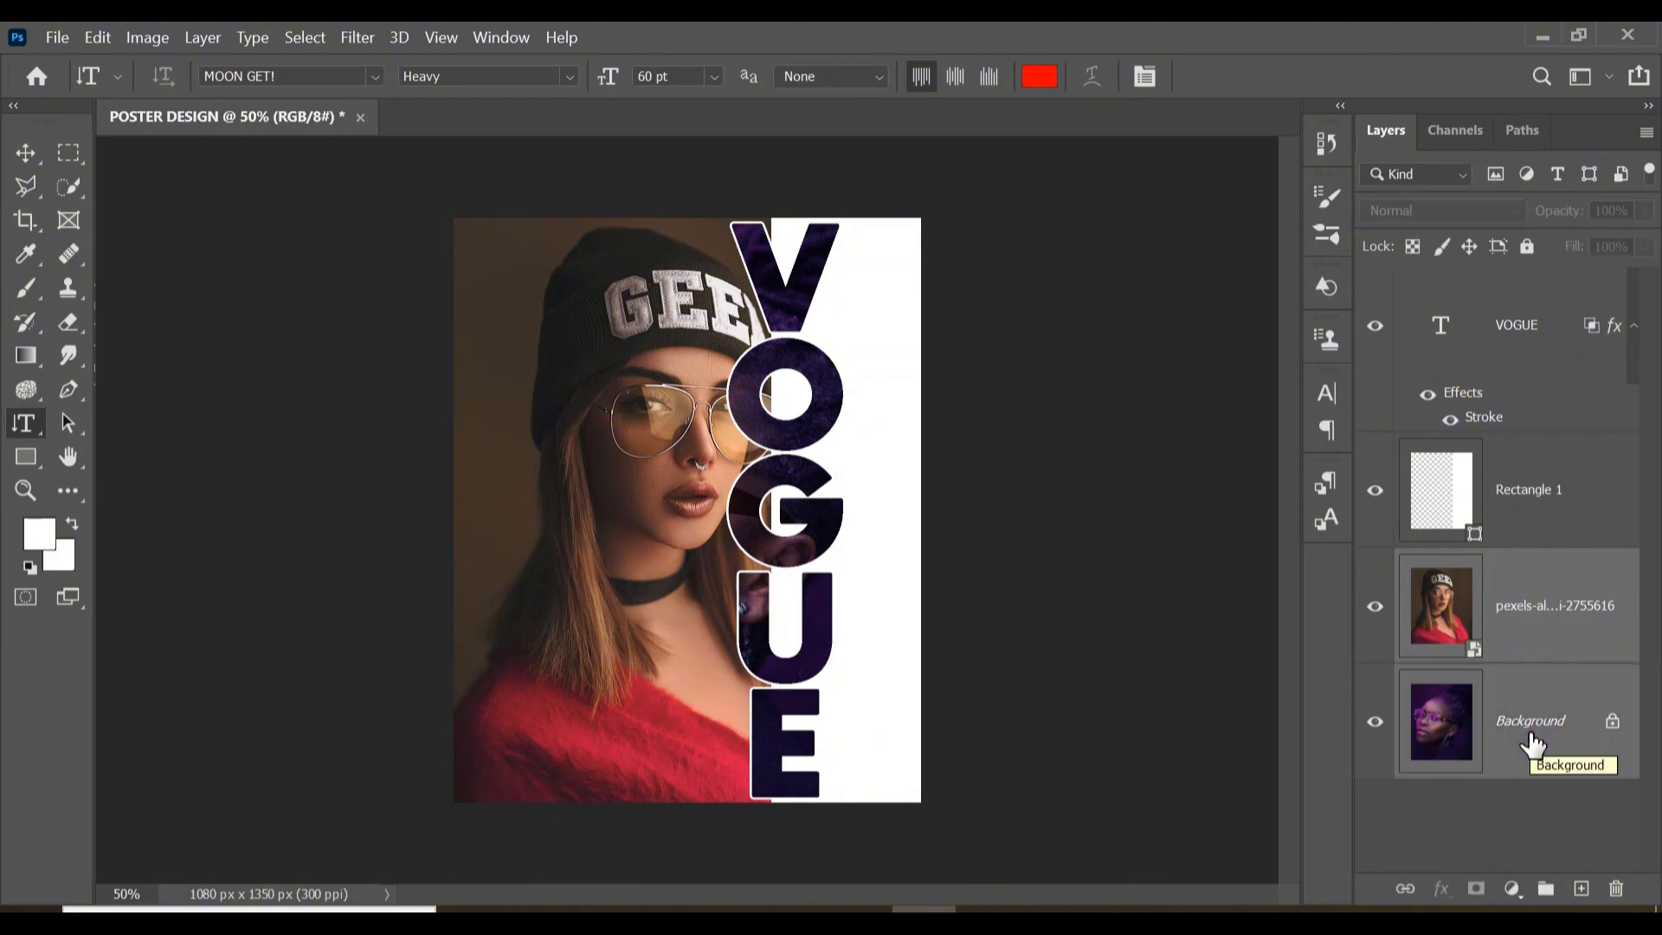
pyautogui.hotkey('ctrl', 'e')
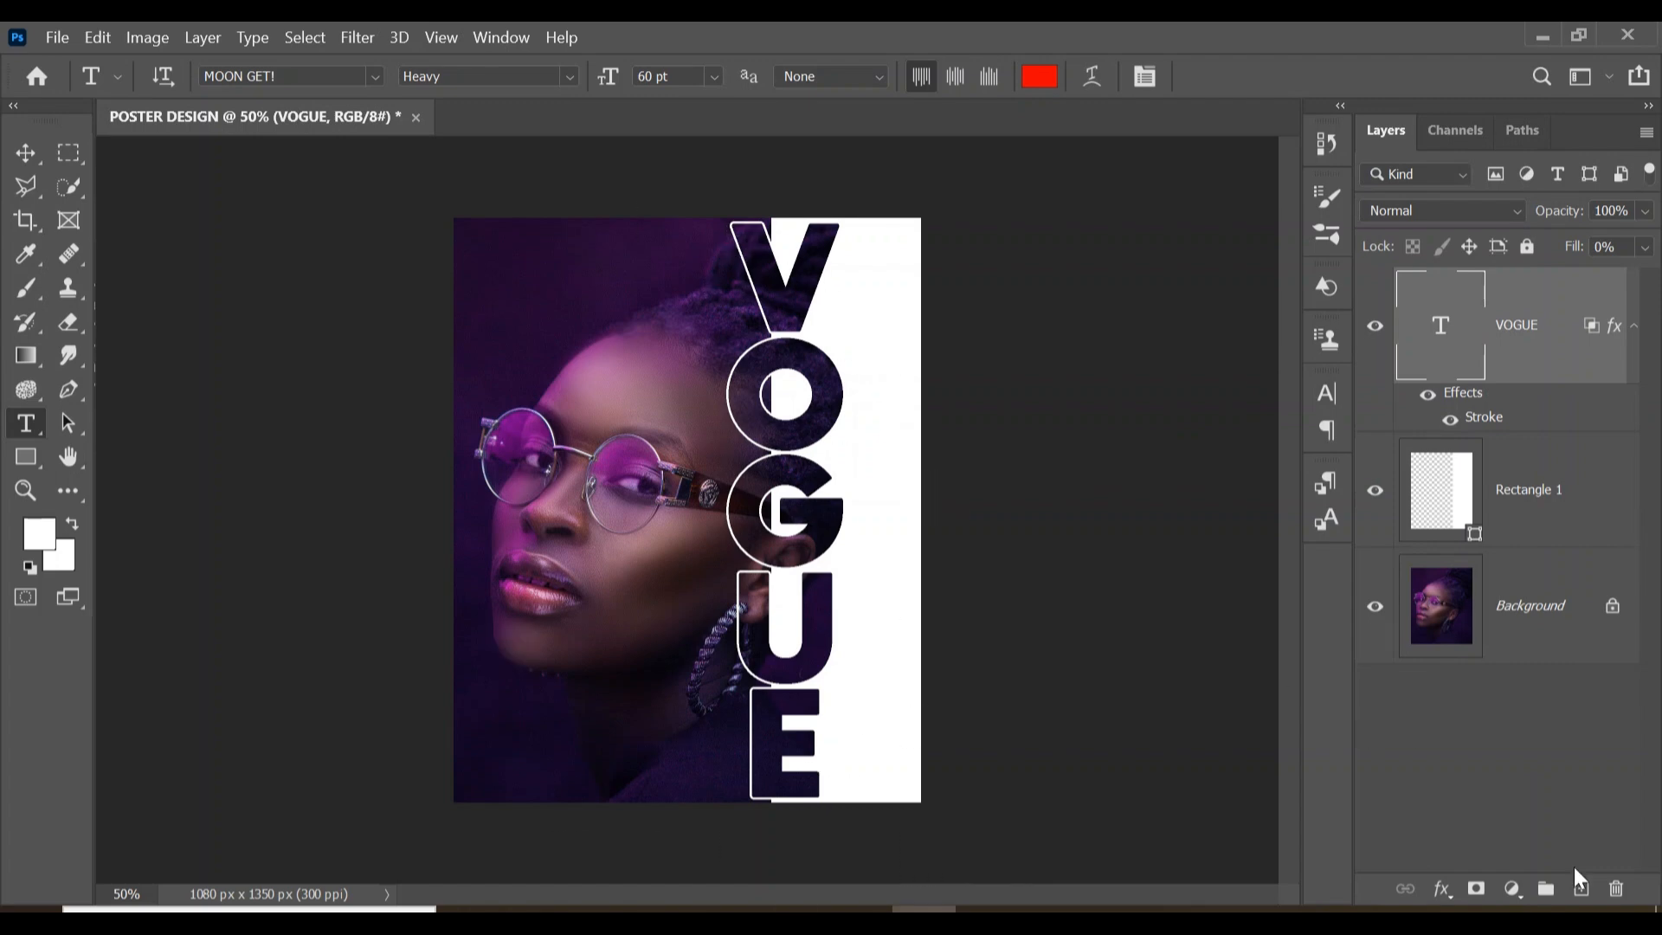
# - Add a new layer above VOGUE and set the Horizontal Type tool's text color to dark grey #323232
pyautogui.click(1582, 892)
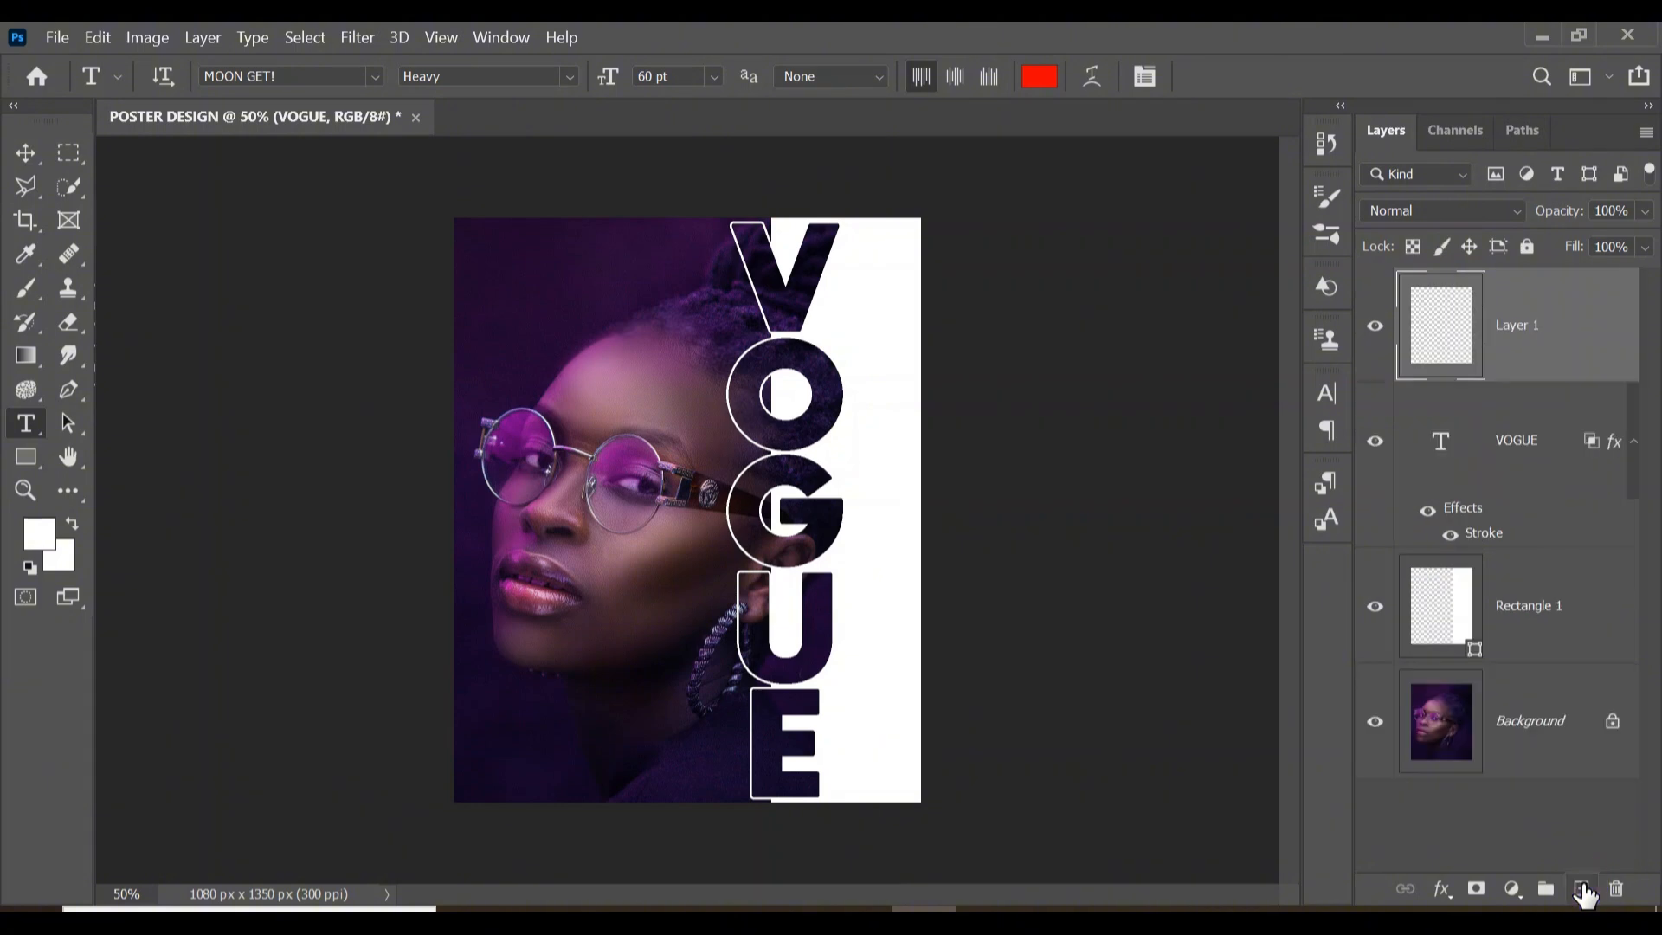
pyautogui.hotkey('shift', 't')
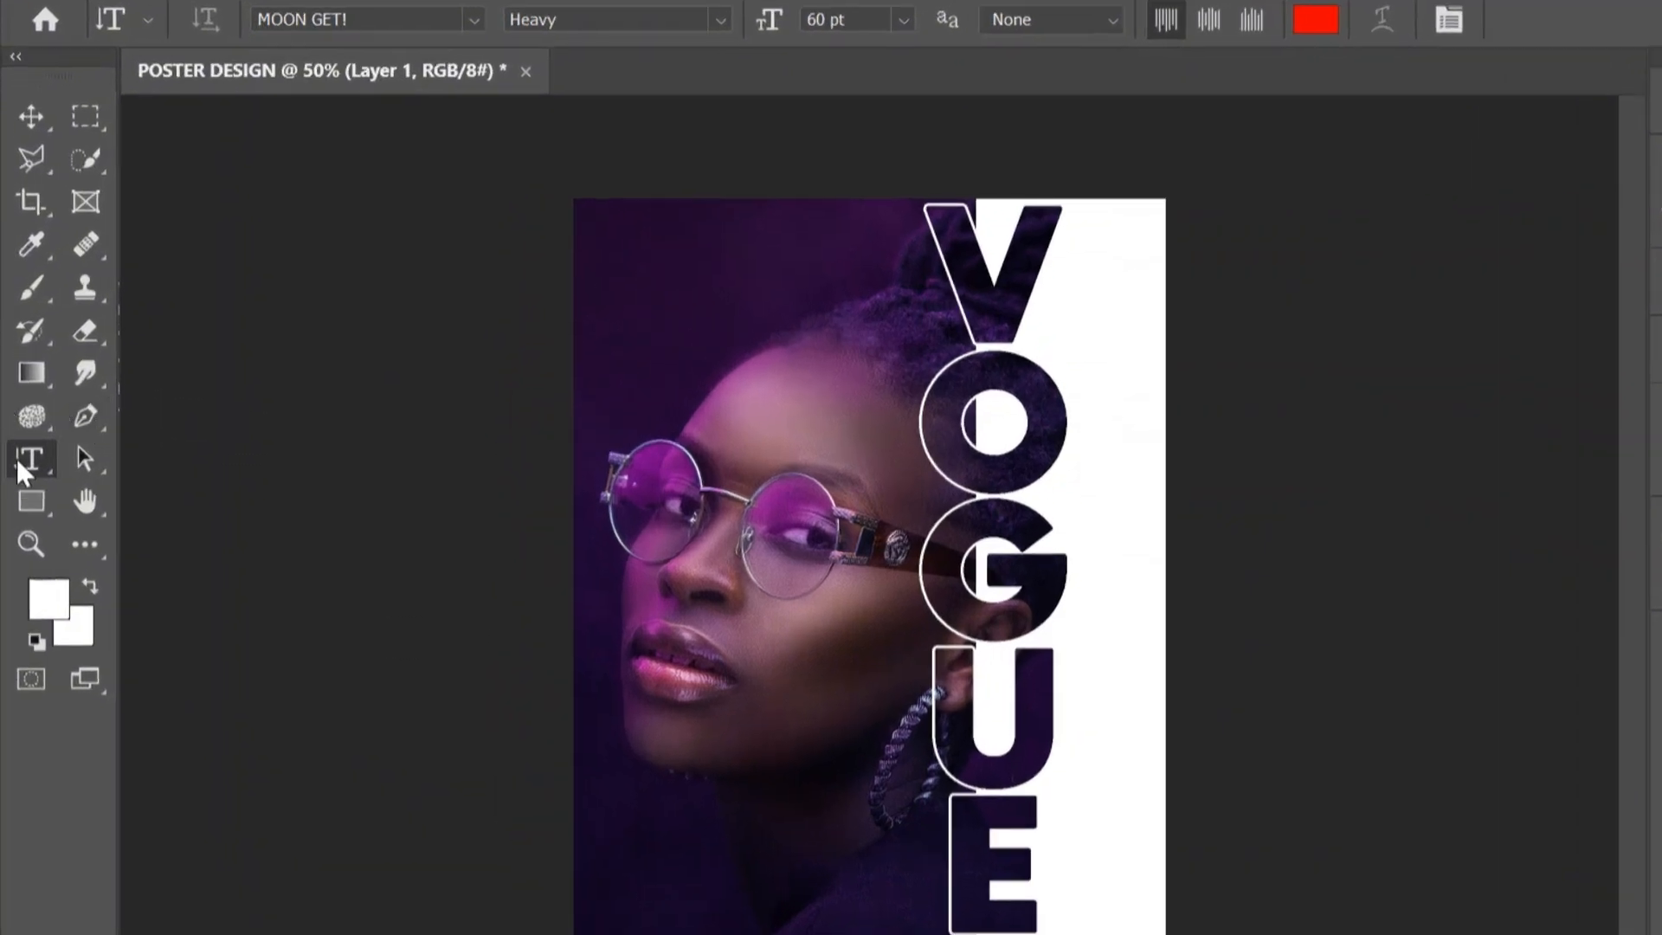
pyautogui.rightClick(17, 459)
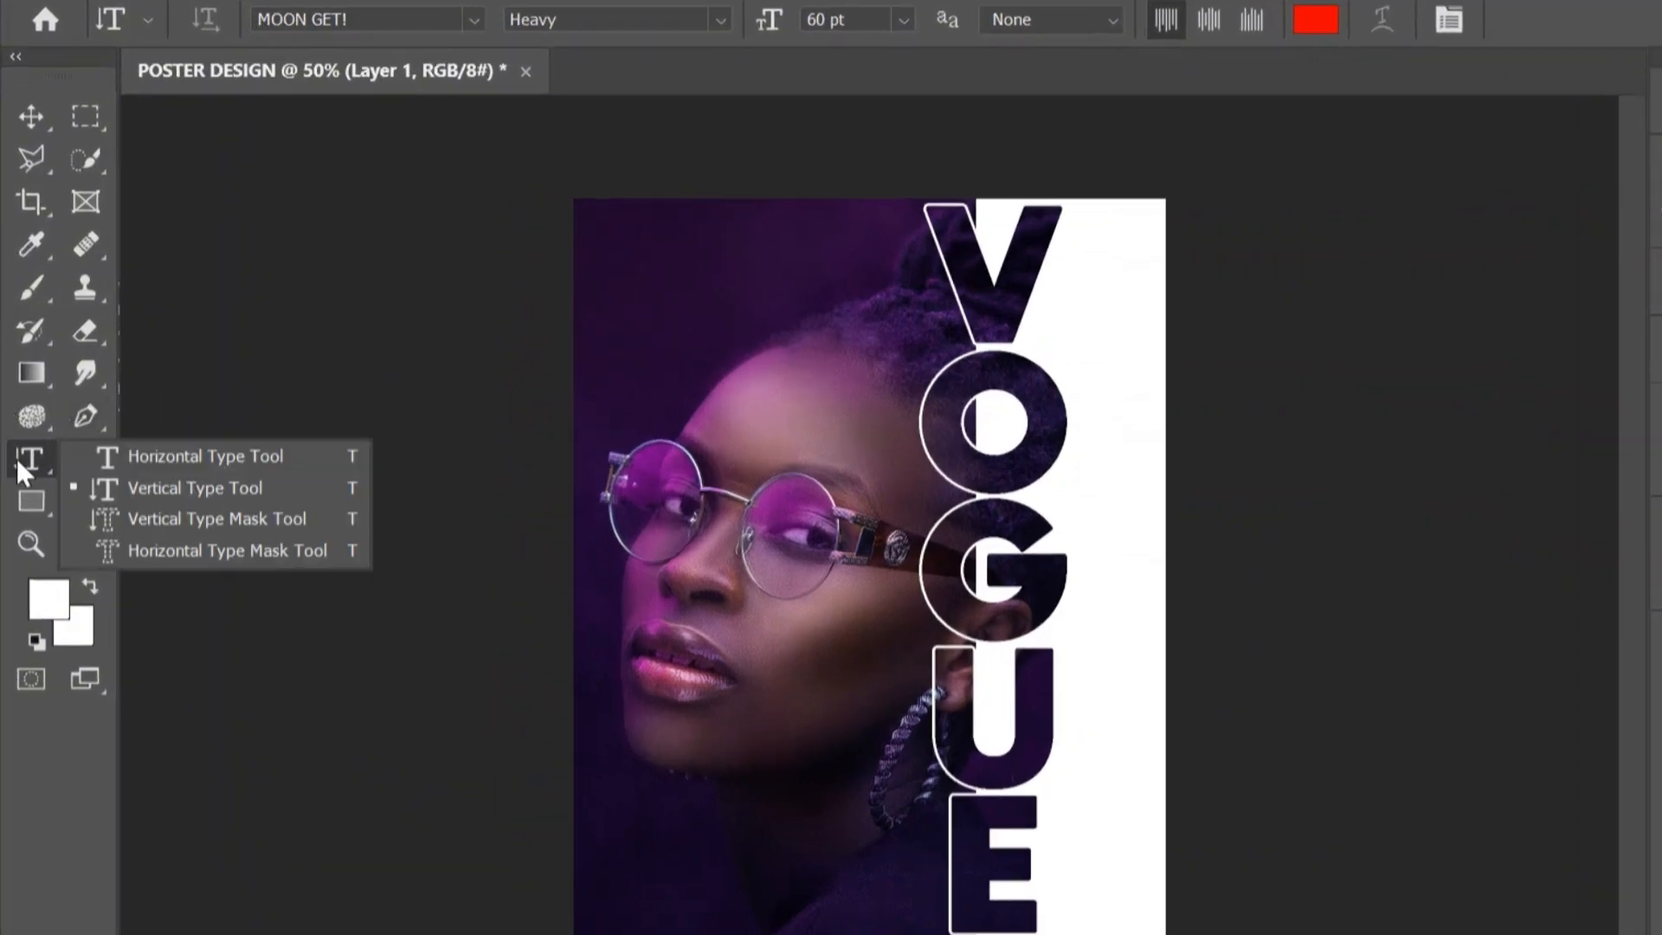
pyautogui.click(231, 459)
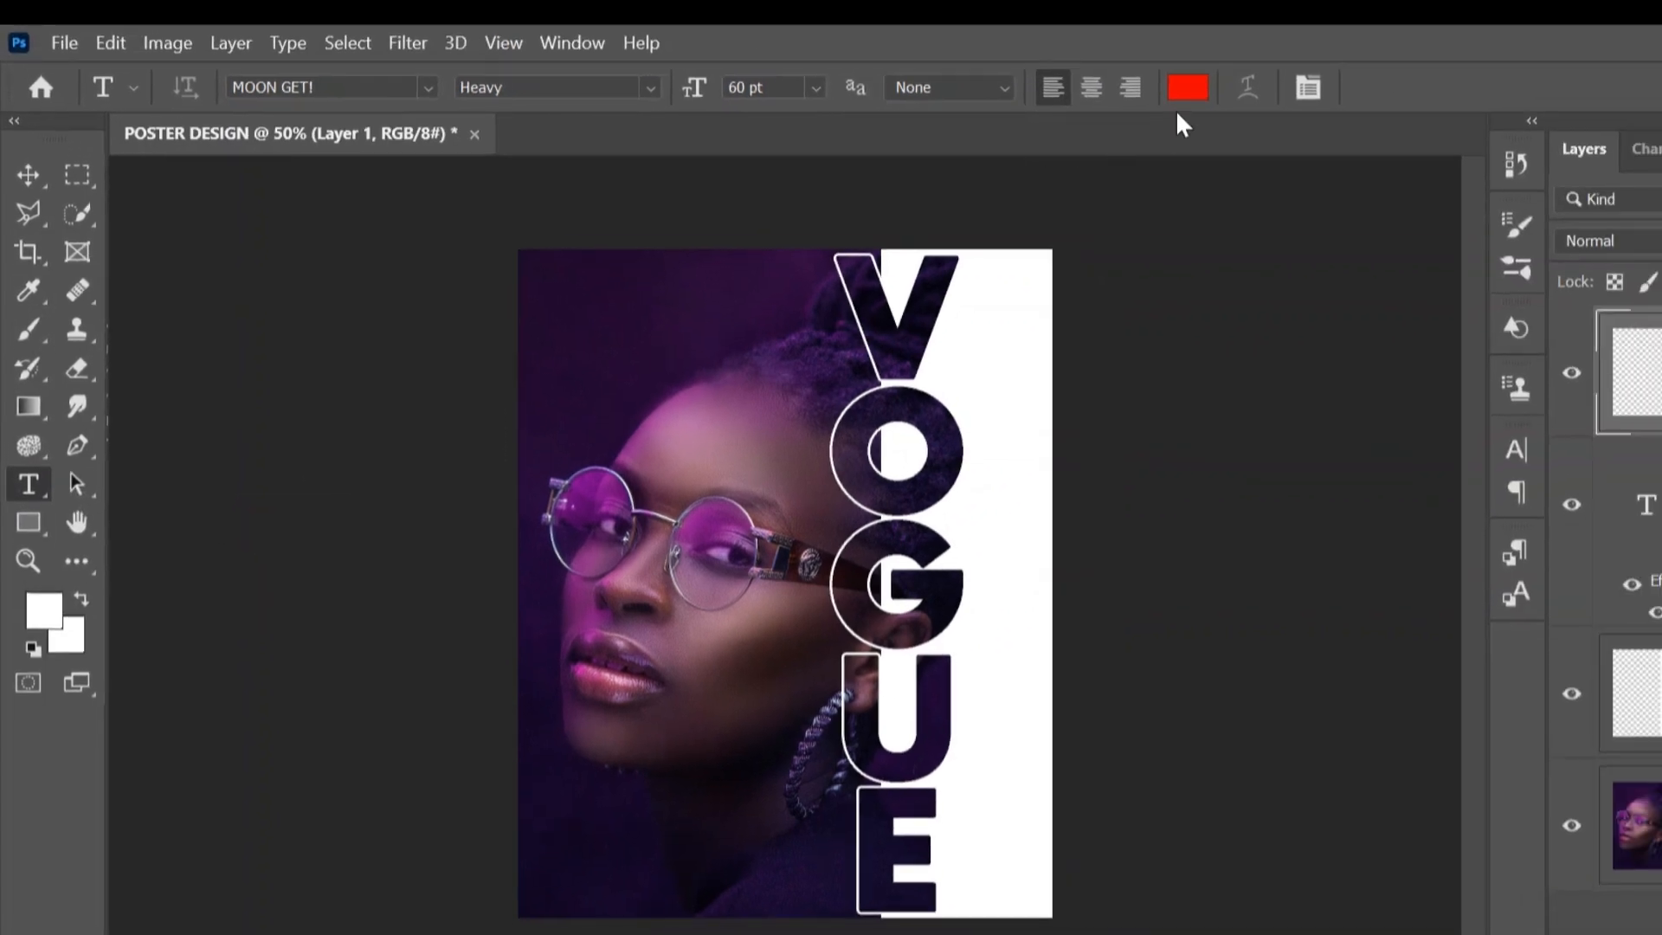
pyautogui.click(1314, 20)
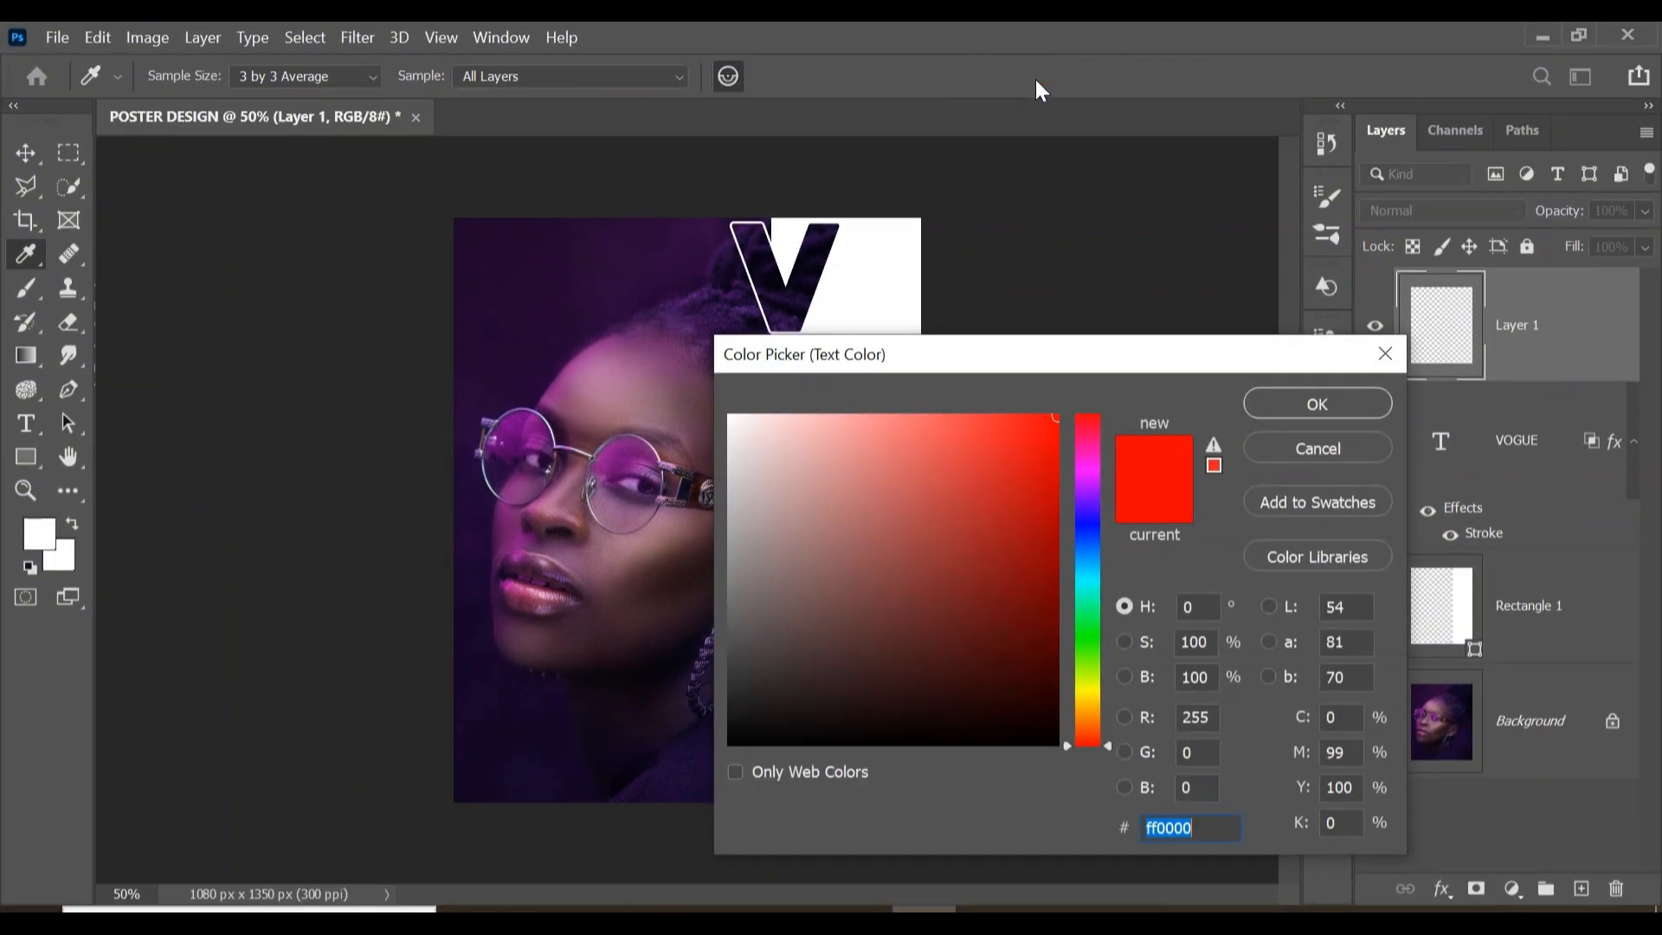
pyautogui.moveTo(858, 670); pyautogui.dragTo(730, 680)
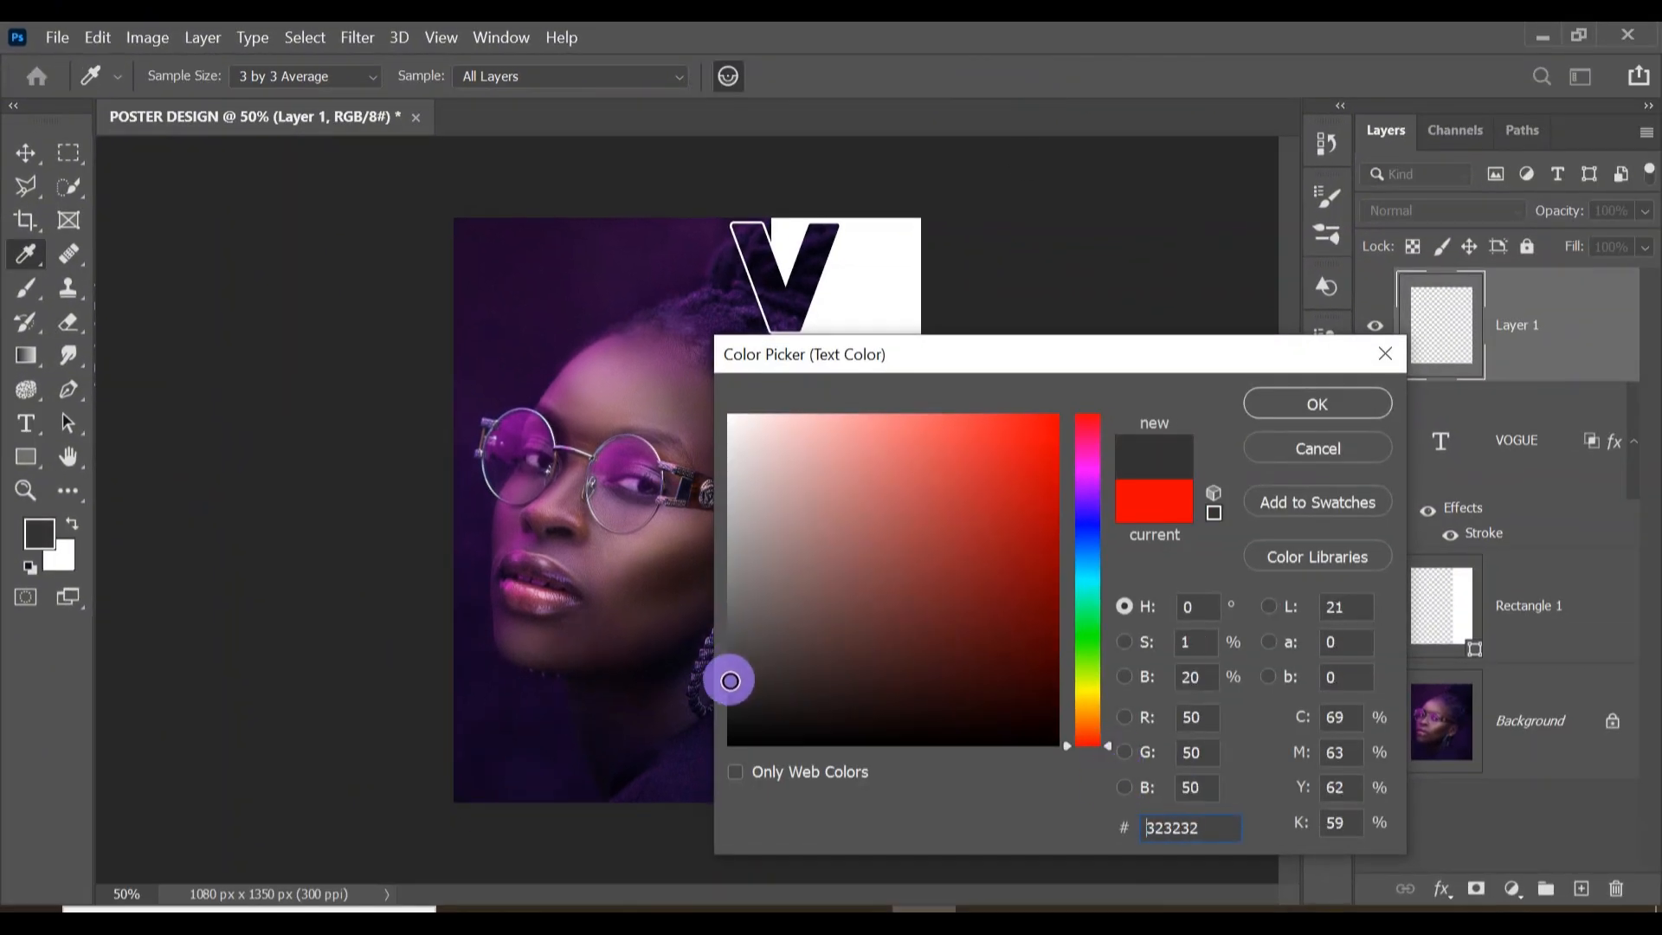
pyautogui.click(1314, 405)
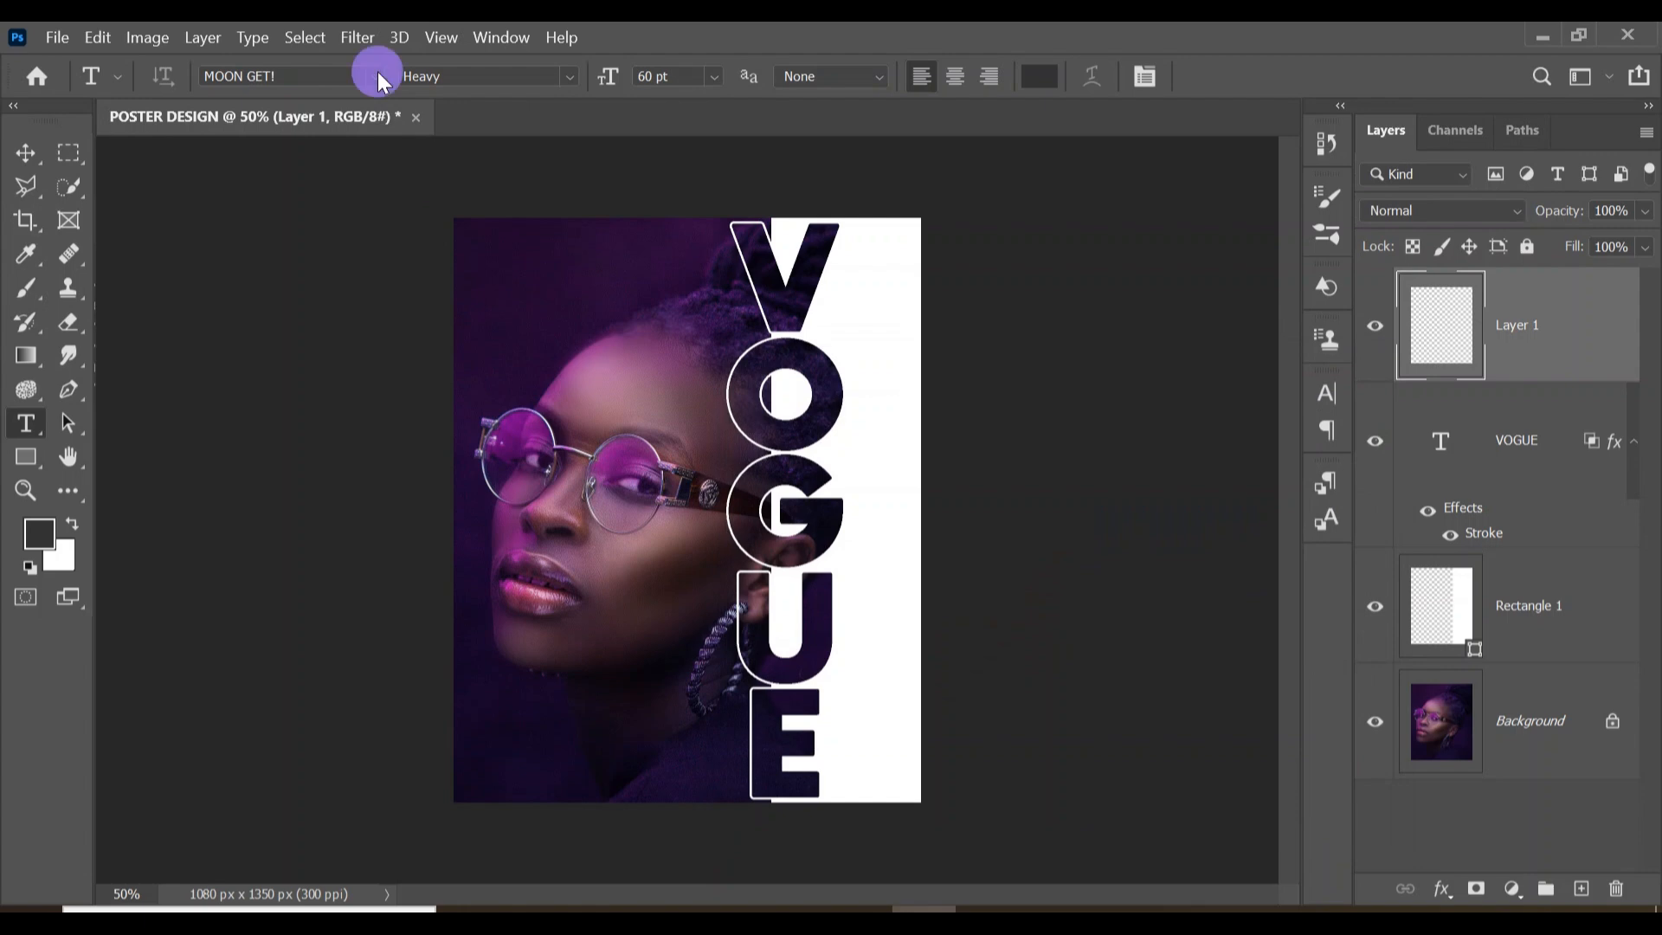
# - Set the type to Arial Regular at 10 pt with a tracking of 0
pyautogui.click(378, 75)
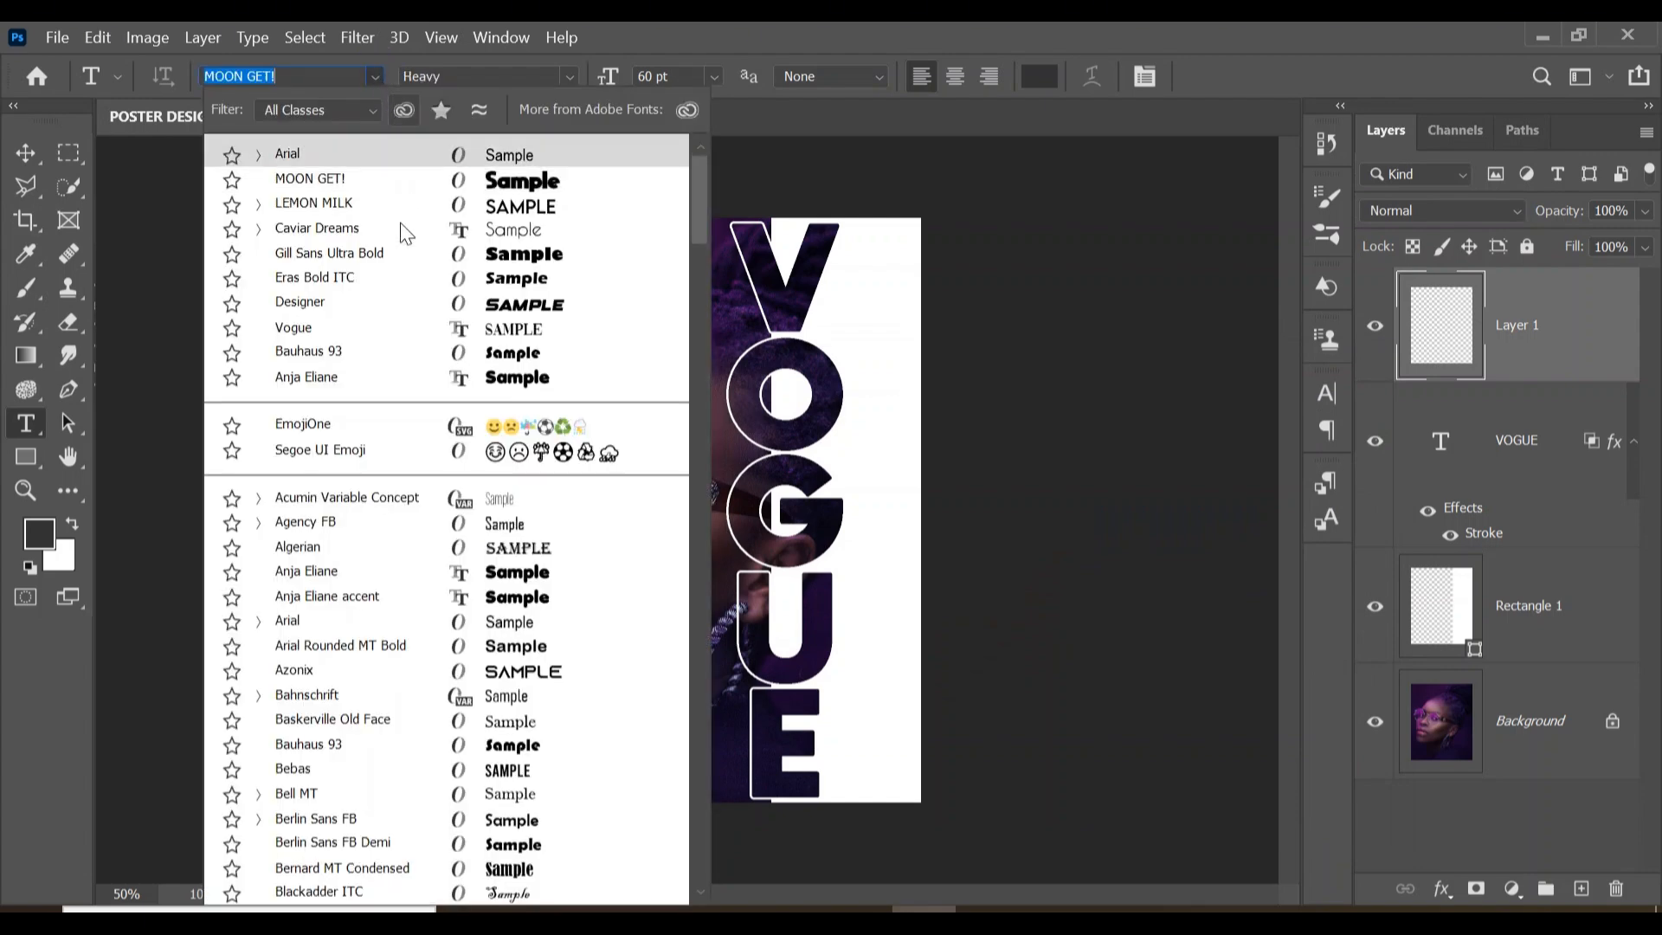
pyautogui.click(423, 159)
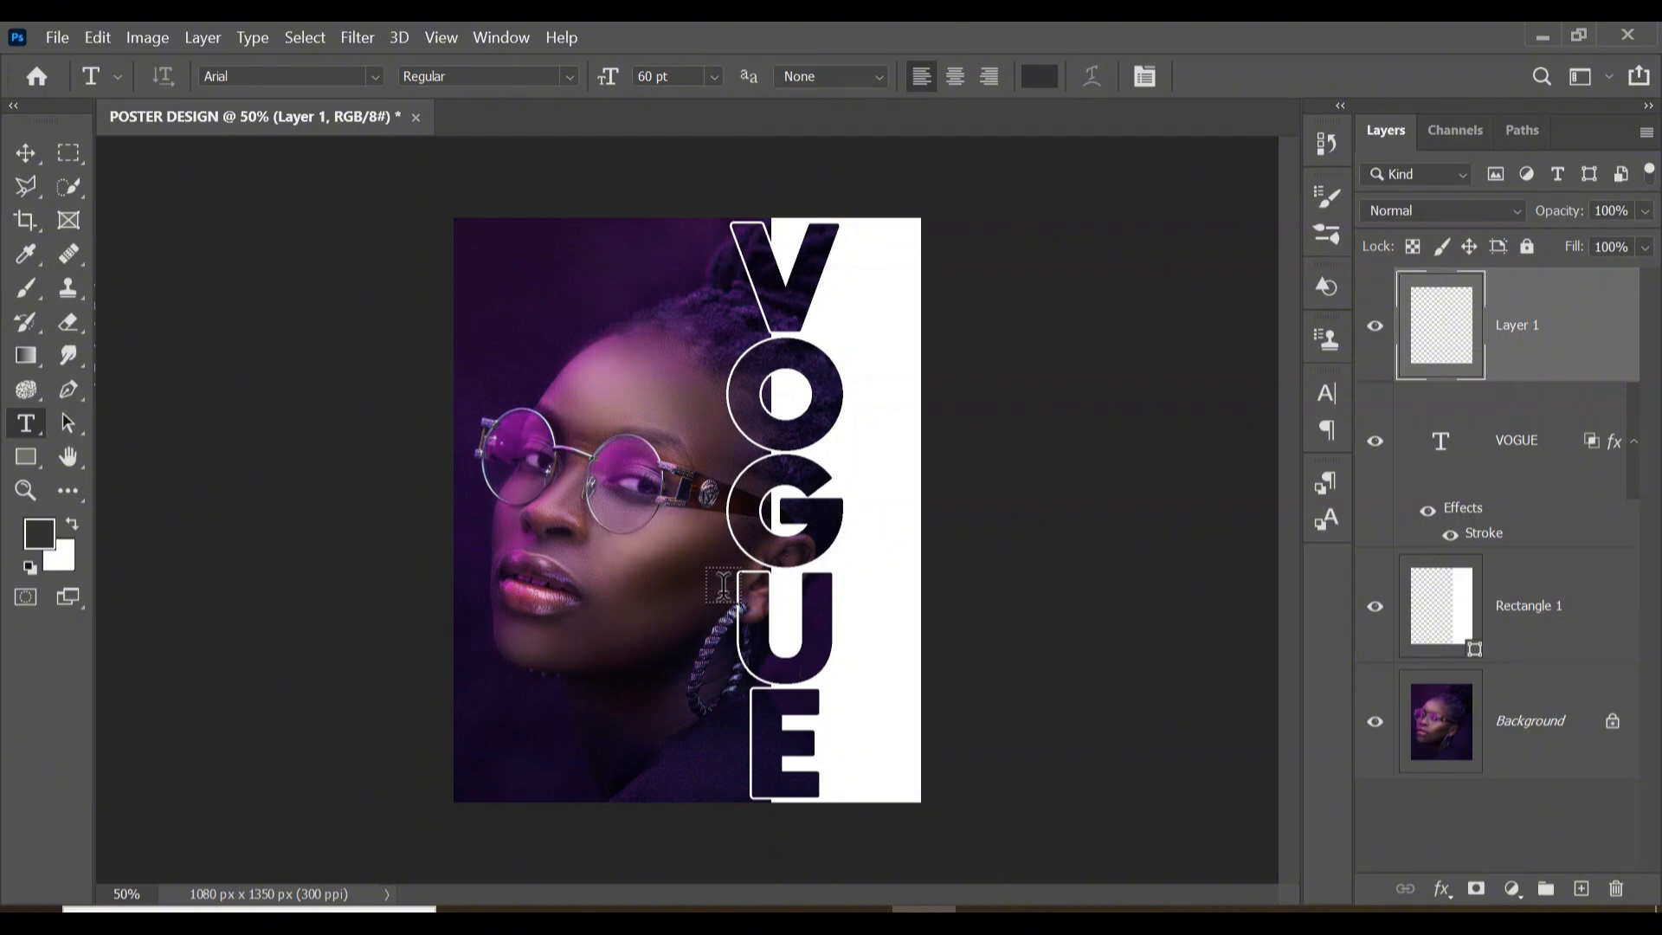
pyautogui.click(713, 80)
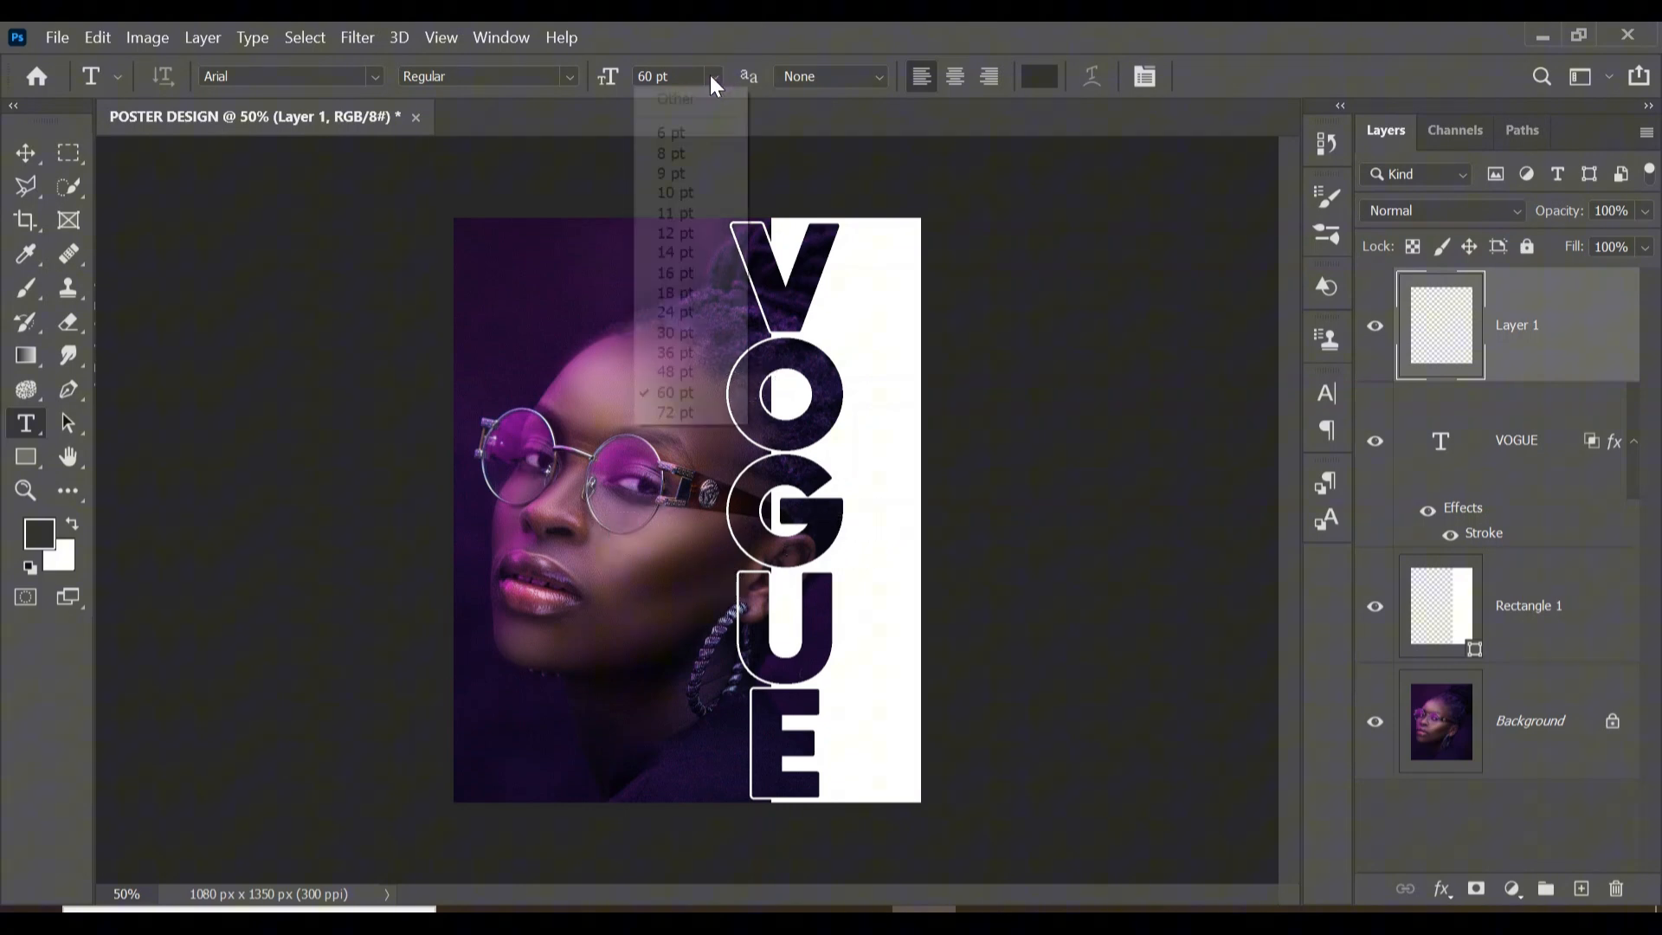
pyautogui.click(682, 193)
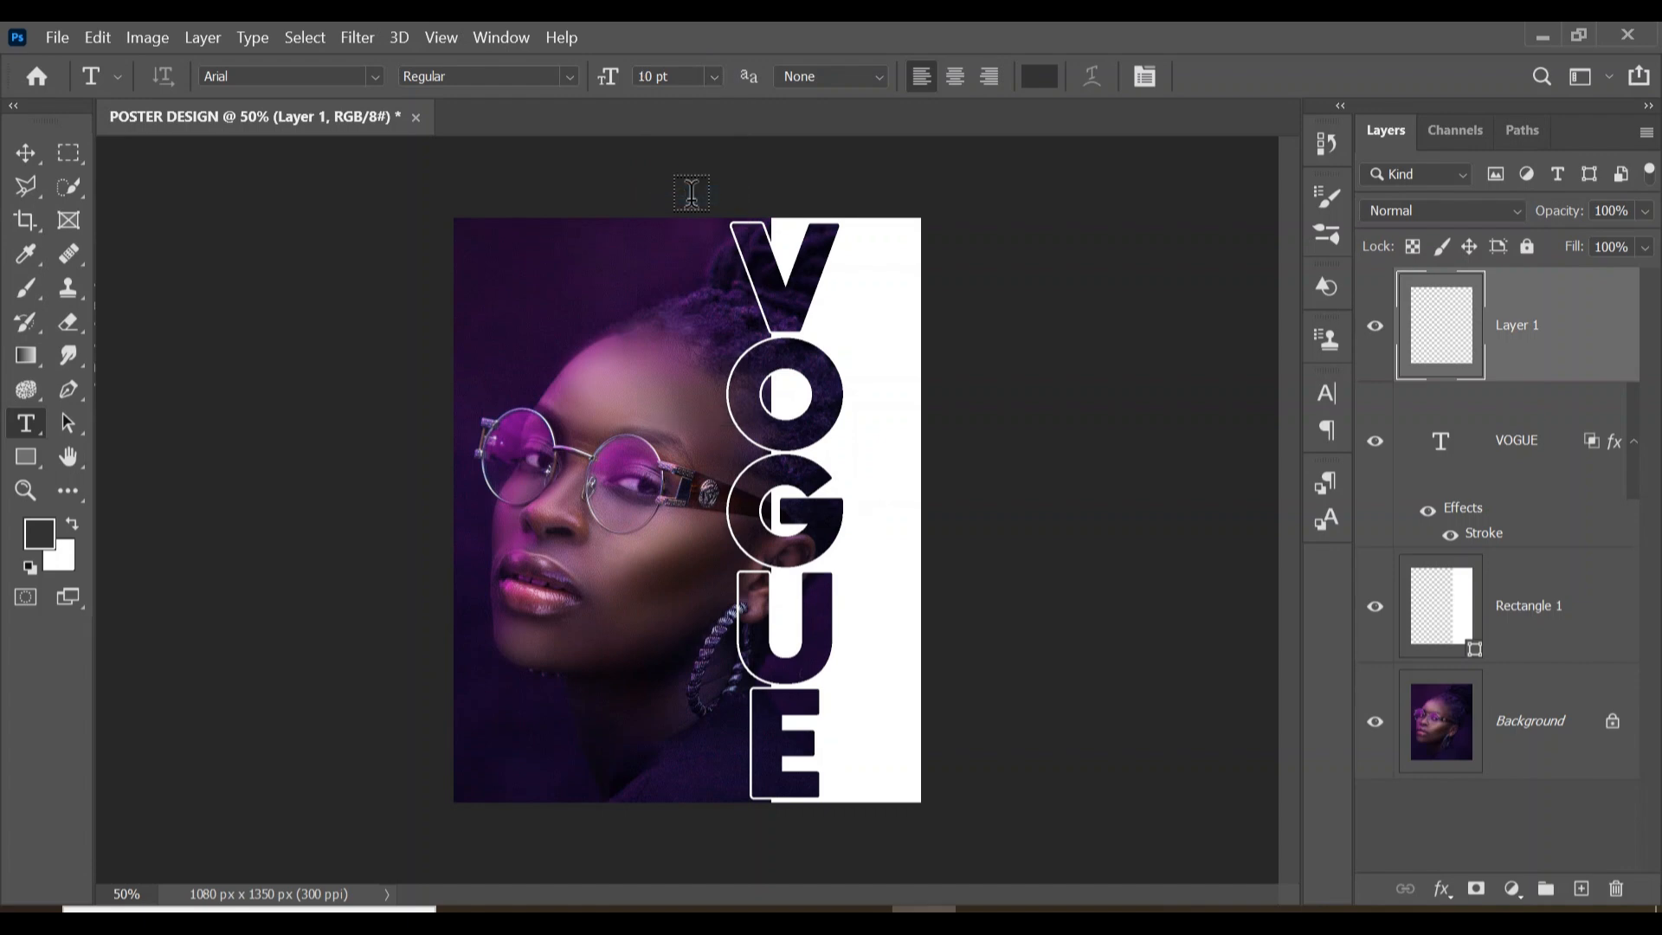
pyautogui.click(1328, 394)
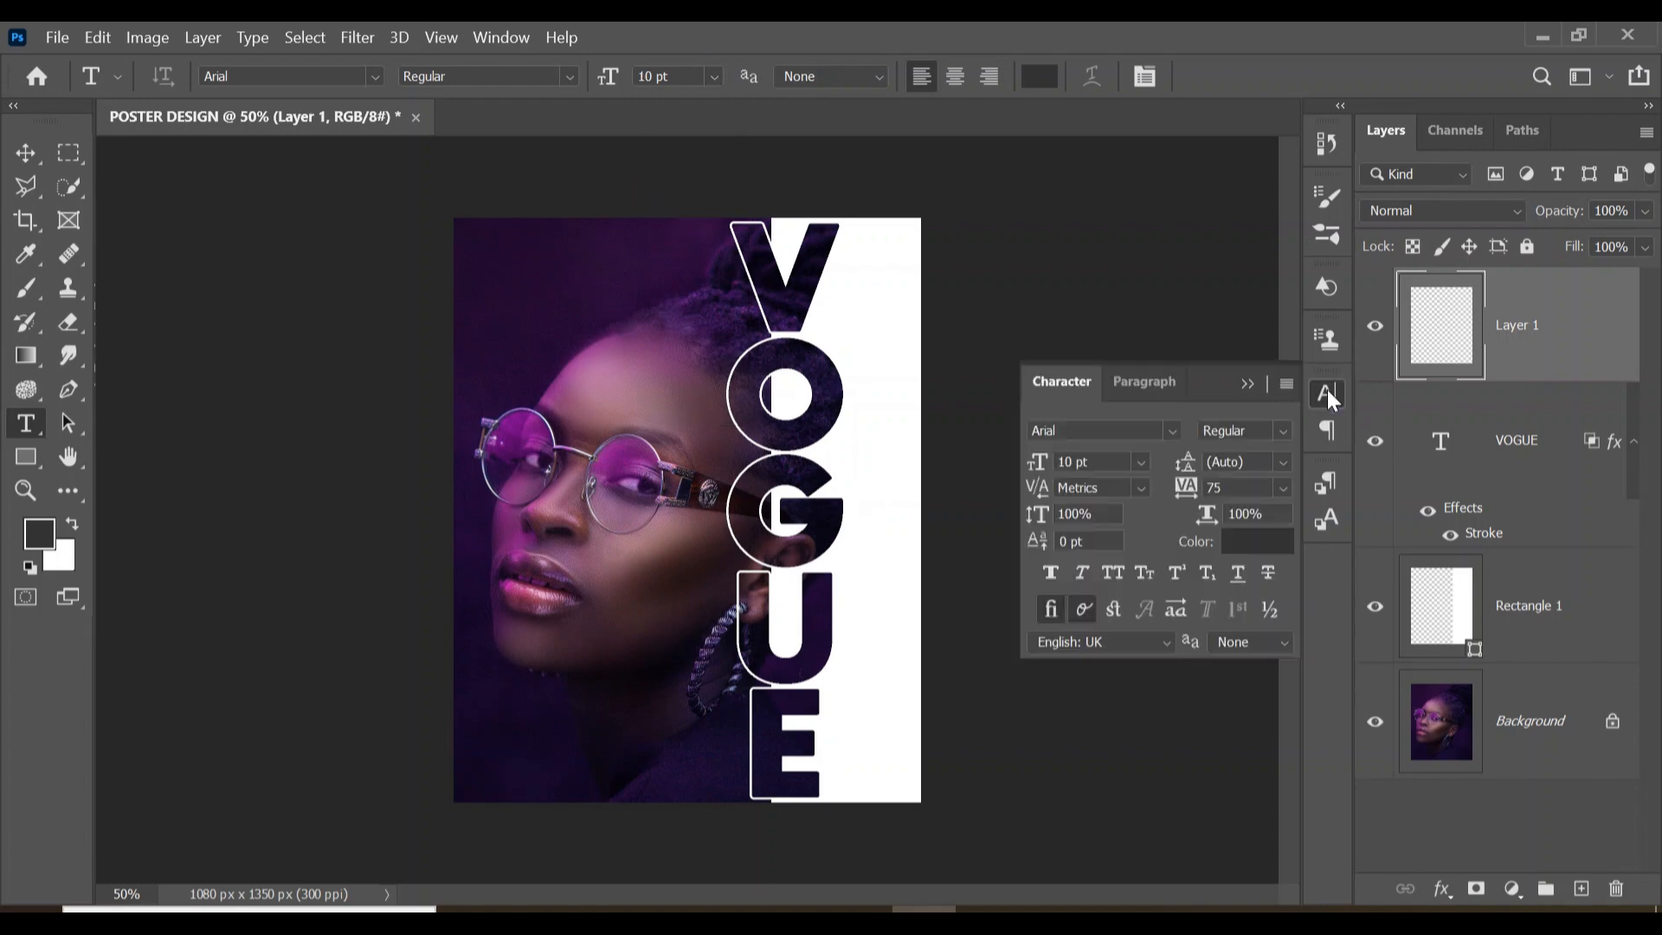
pyautogui.click(1284, 488)
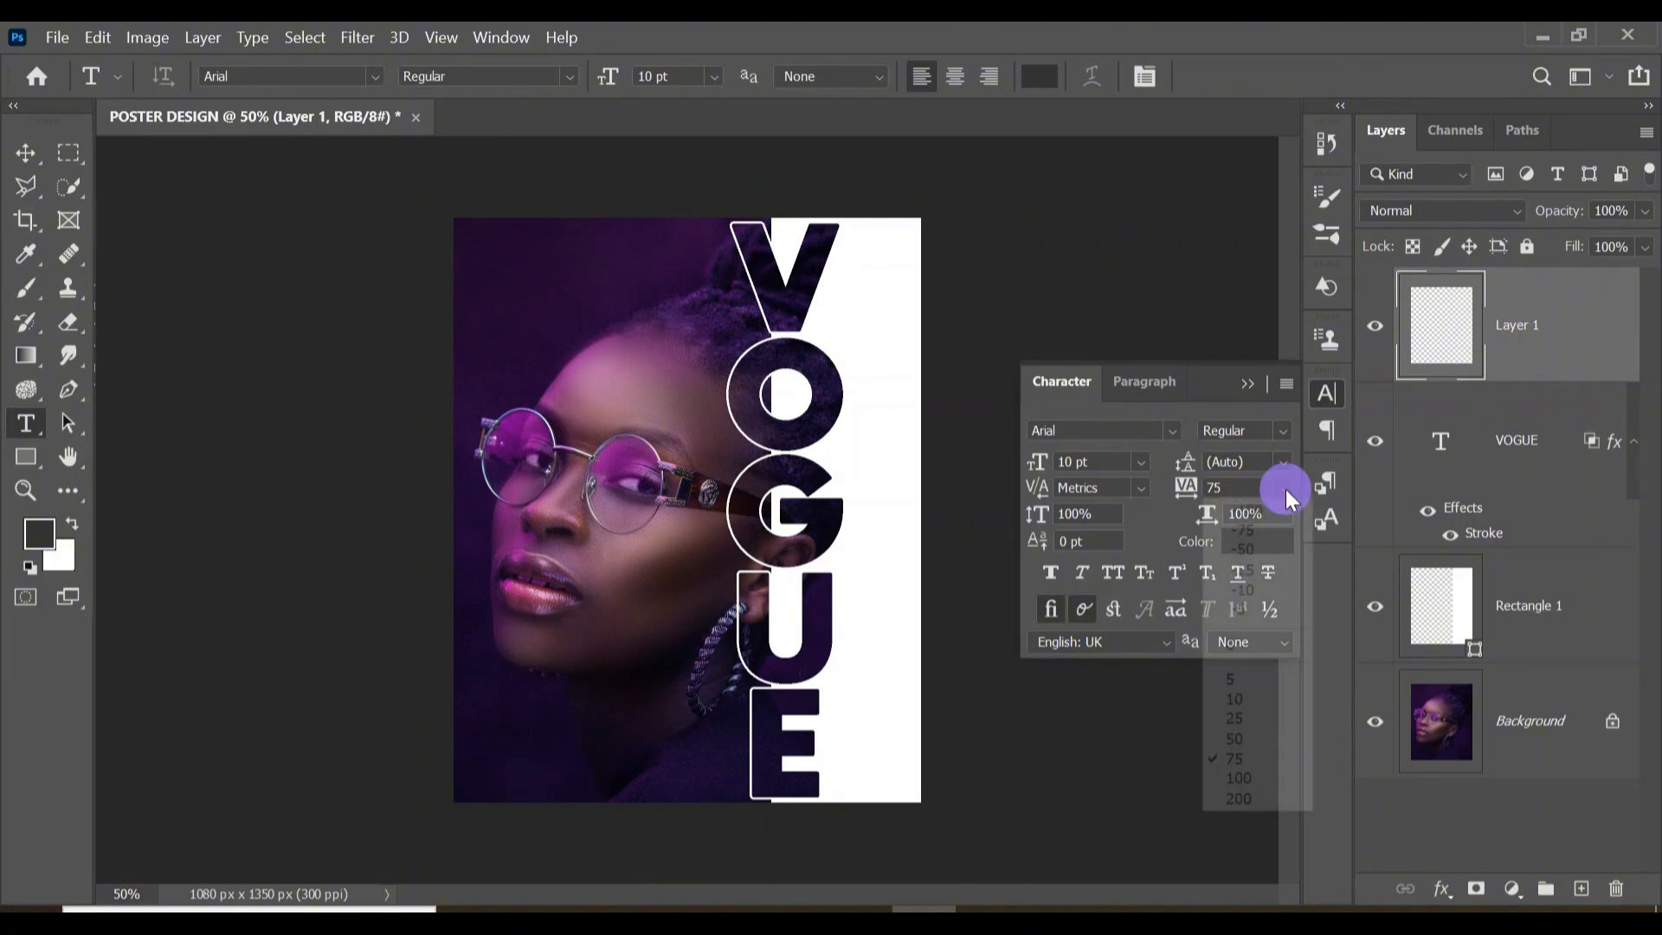
pyautogui.click(1238, 645)
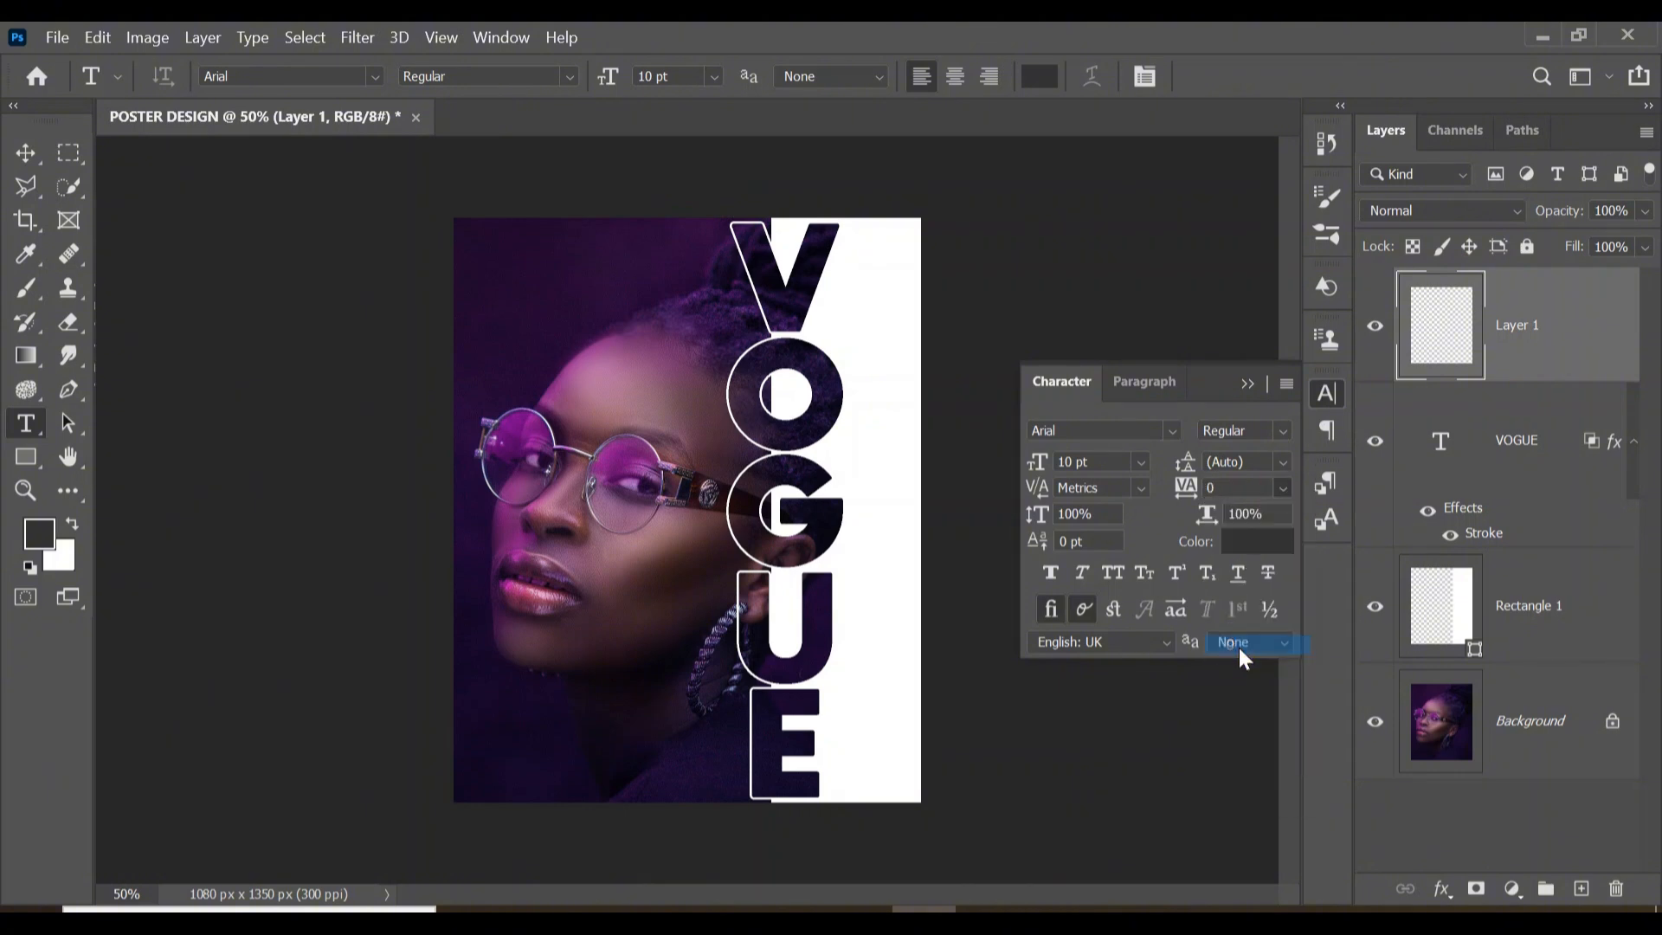
pyautogui.click(1248, 384)
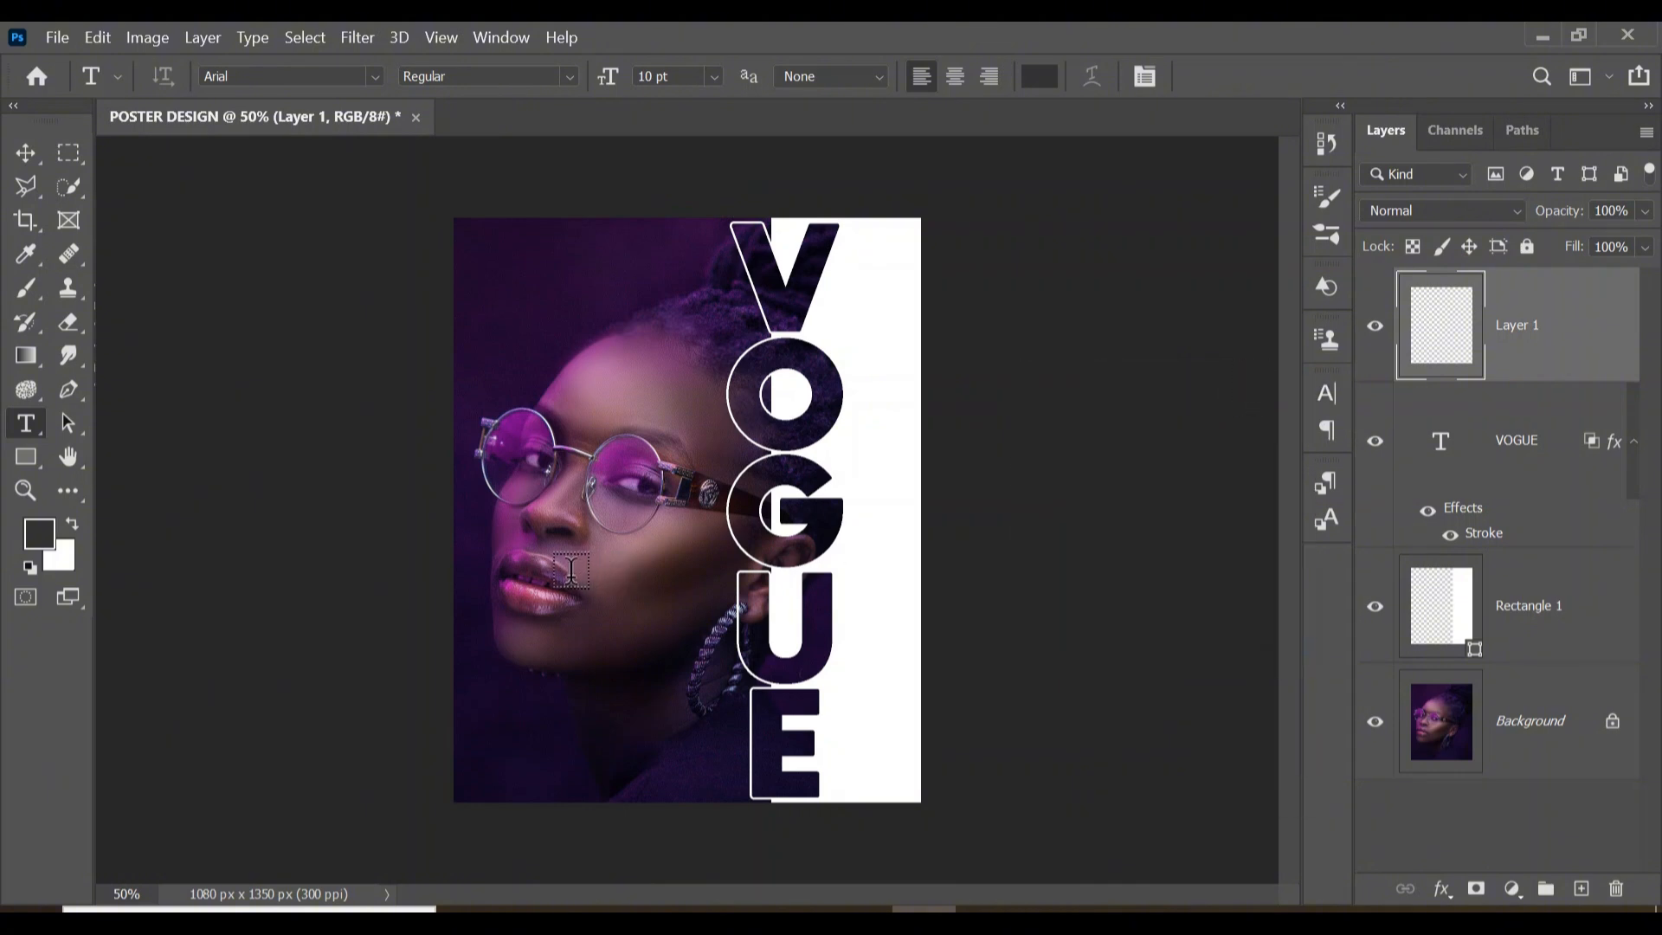
# - Add the text FEEL THE SMOOTHNESS starting at the model's lips, color it black #000000 and commit it
pyautogui.click(572, 572)
pyautogui.click(572, 572)
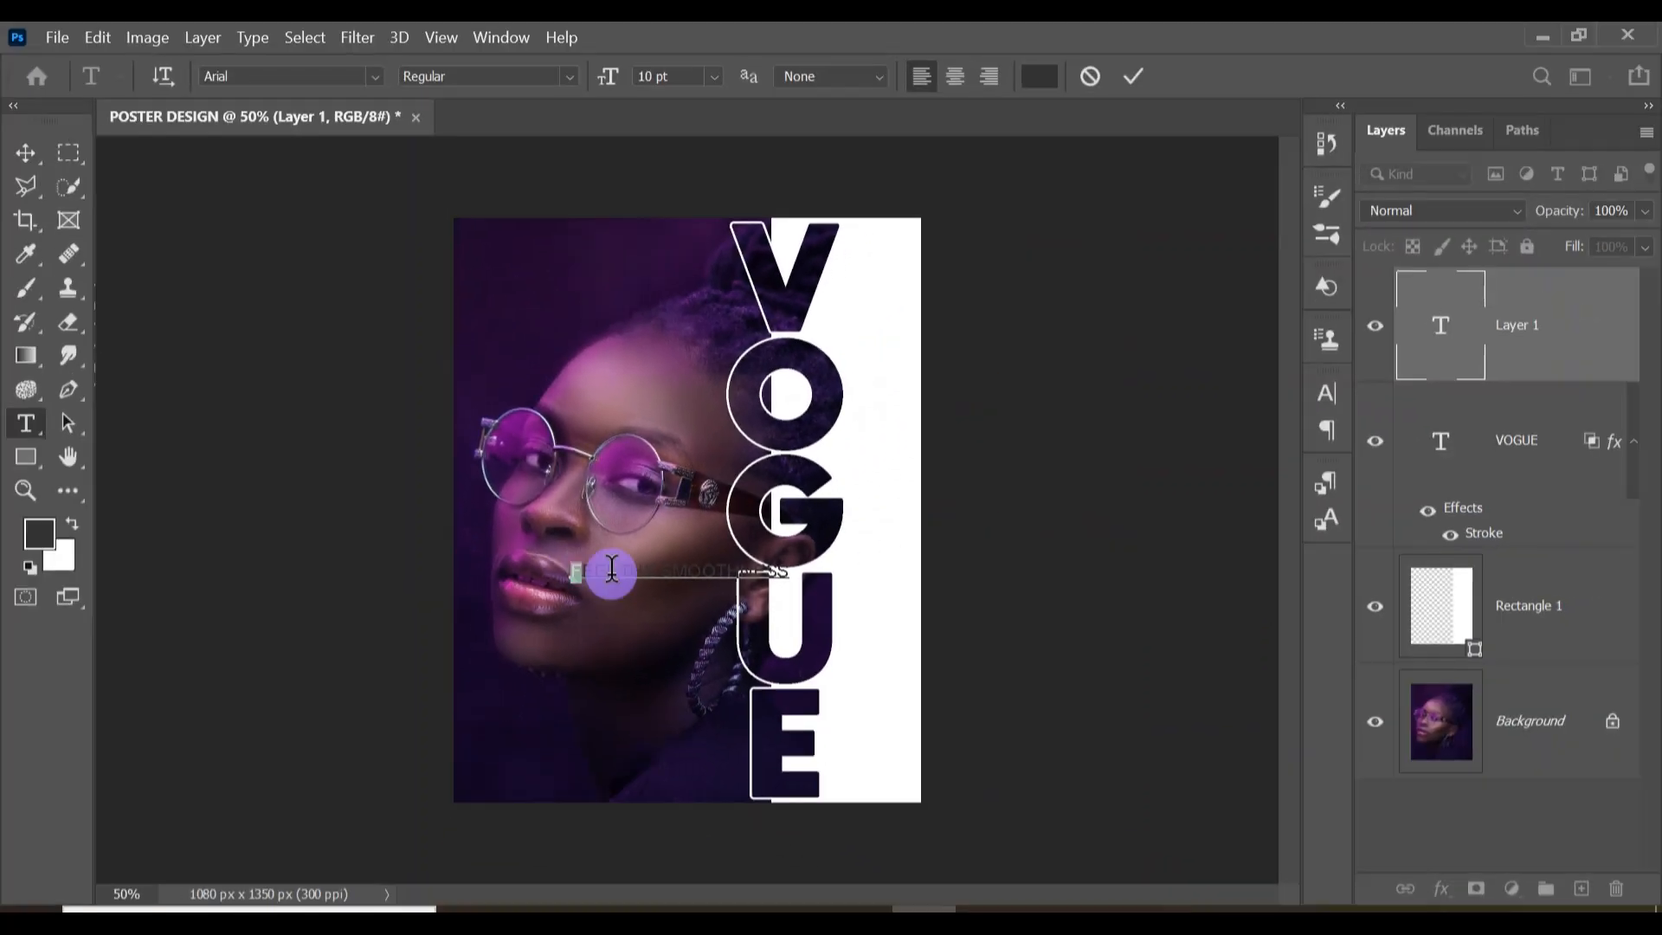
pyautogui.moveTo(615, 559); pyautogui.dragTo(969, 557)
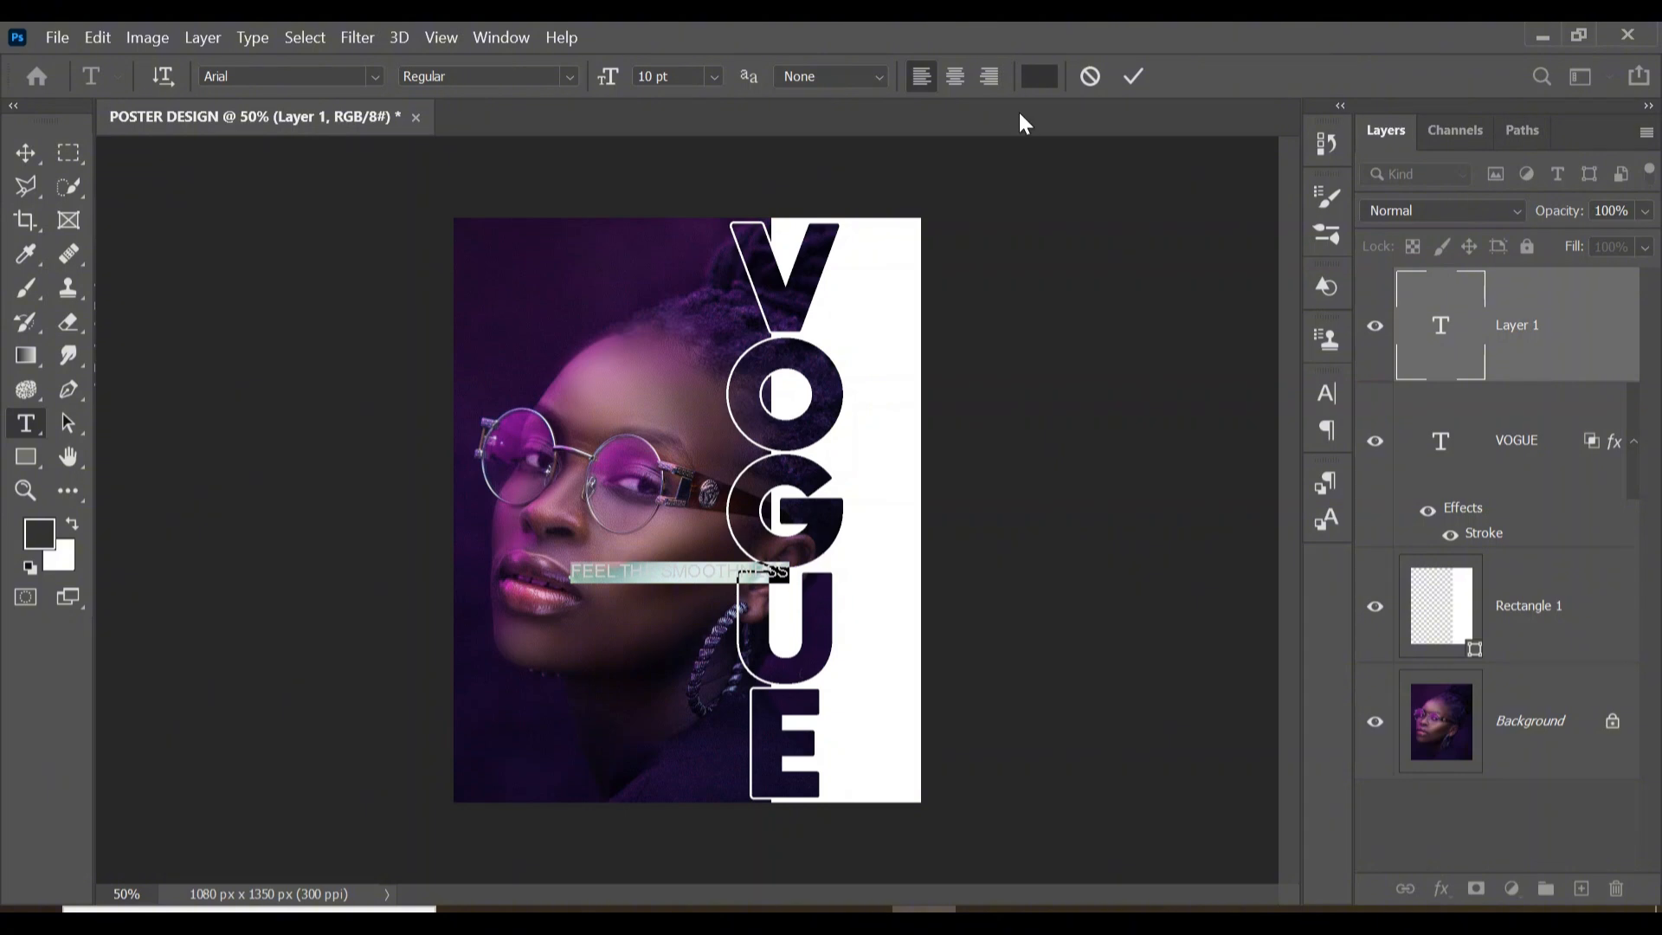
pyautogui.click(1039, 79)
pyautogui.moveTo(850, 699); pyautogui.dragTo(1208, 800)
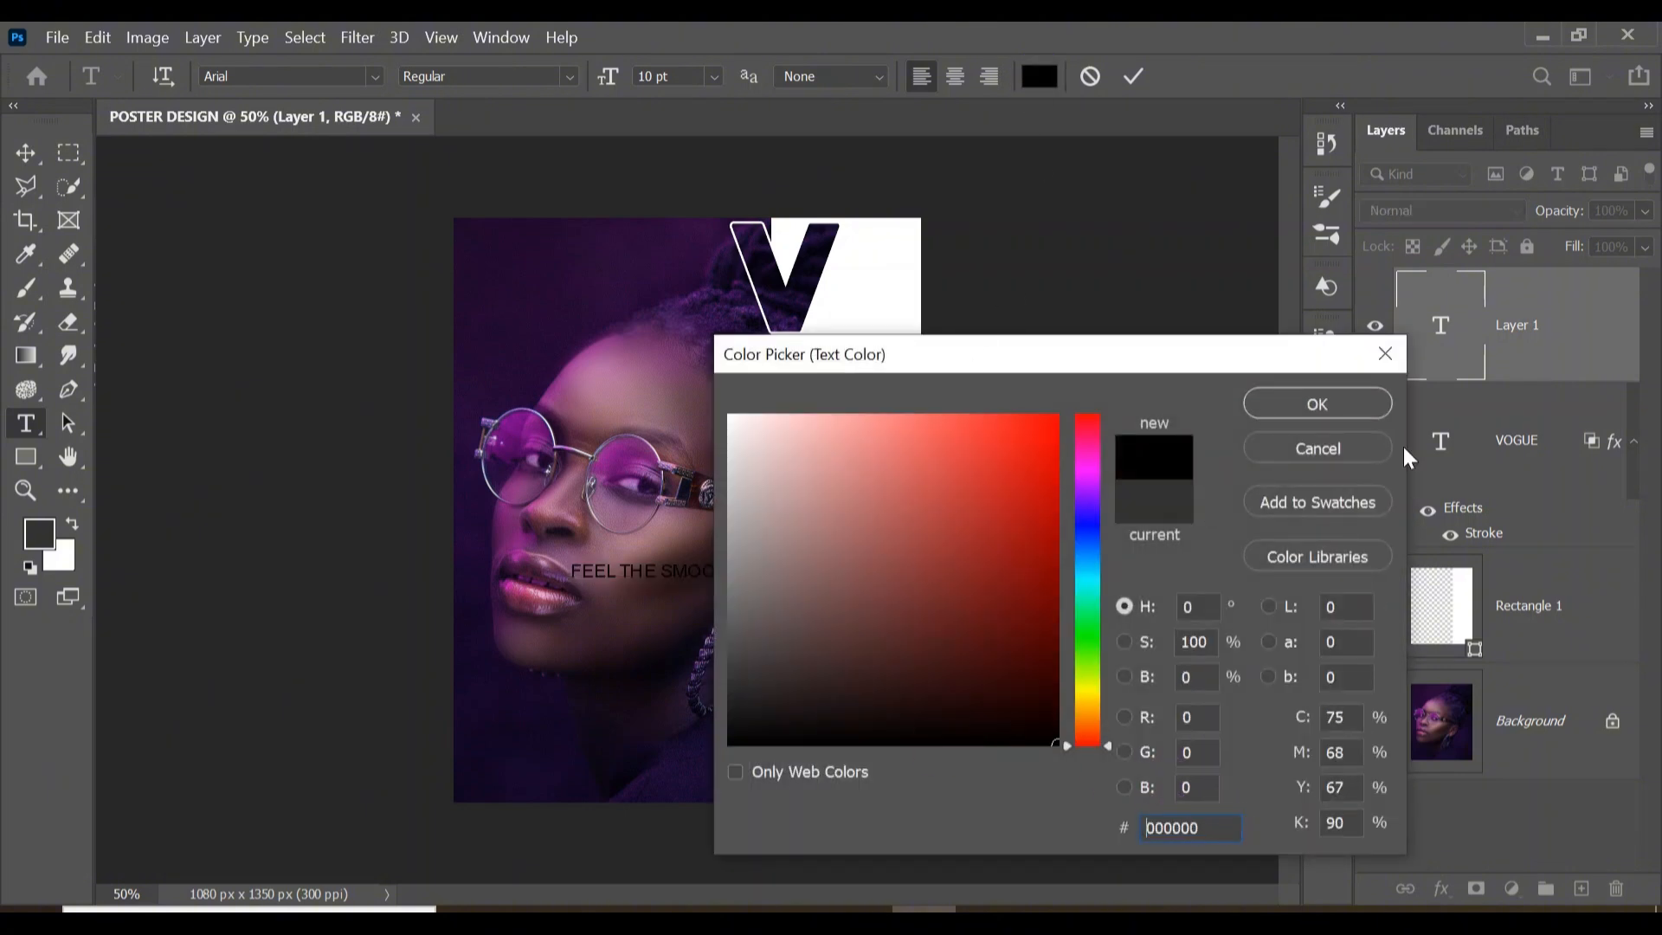
pyautogui.click(1349, 409)
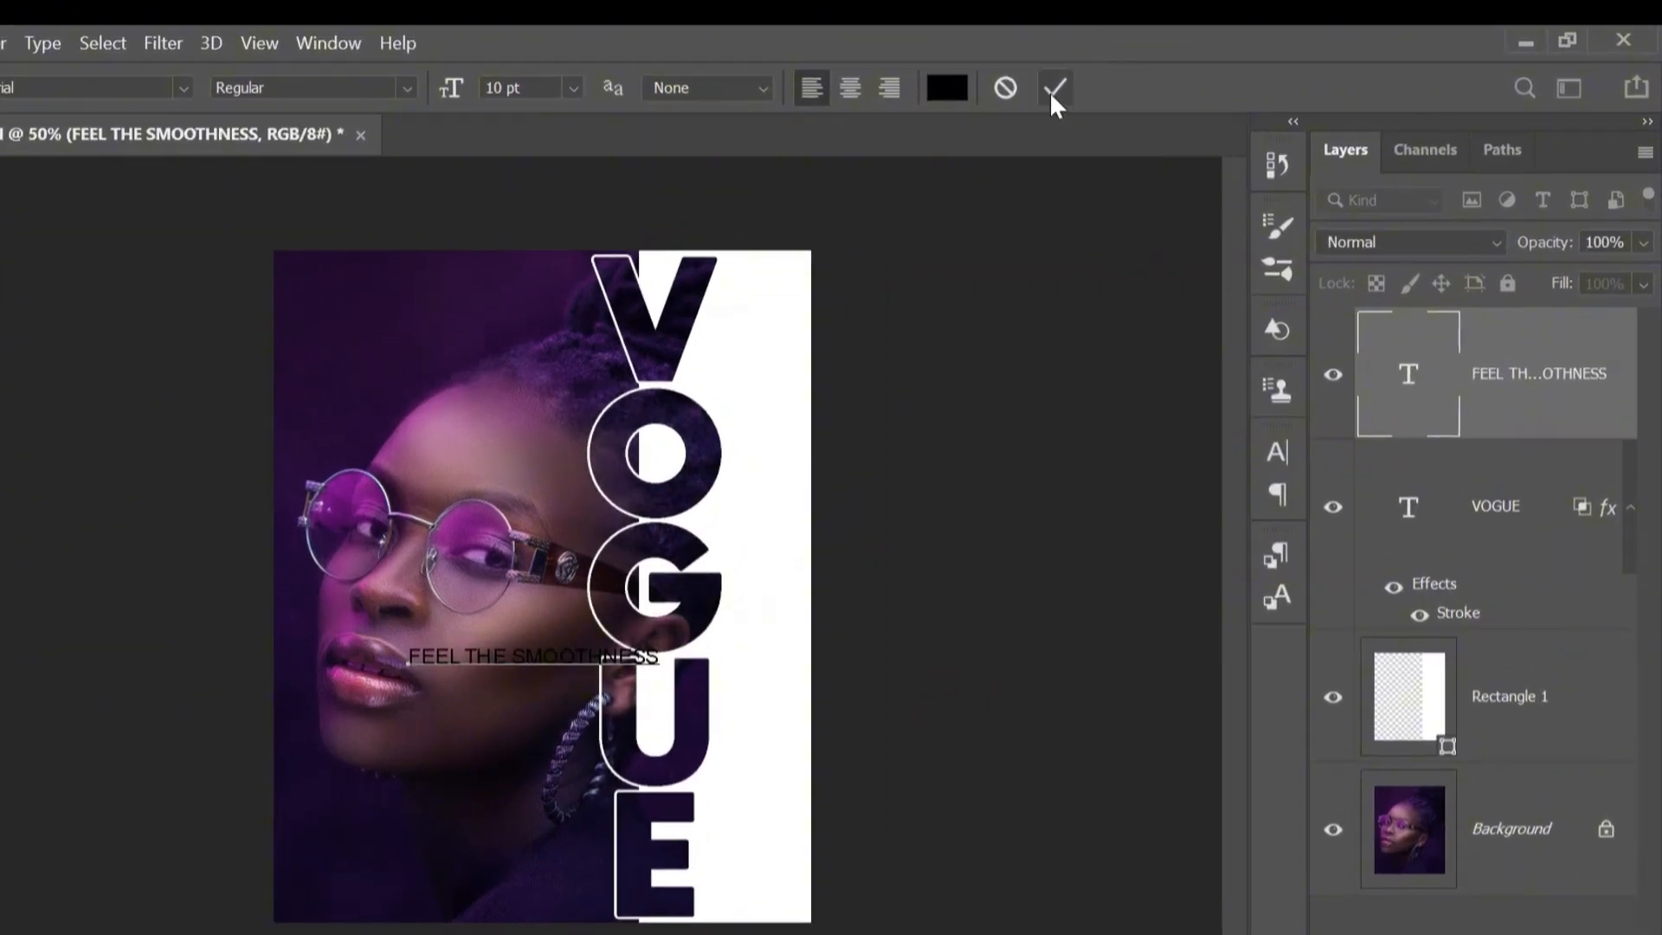
pyautogui.click(1052, 89)
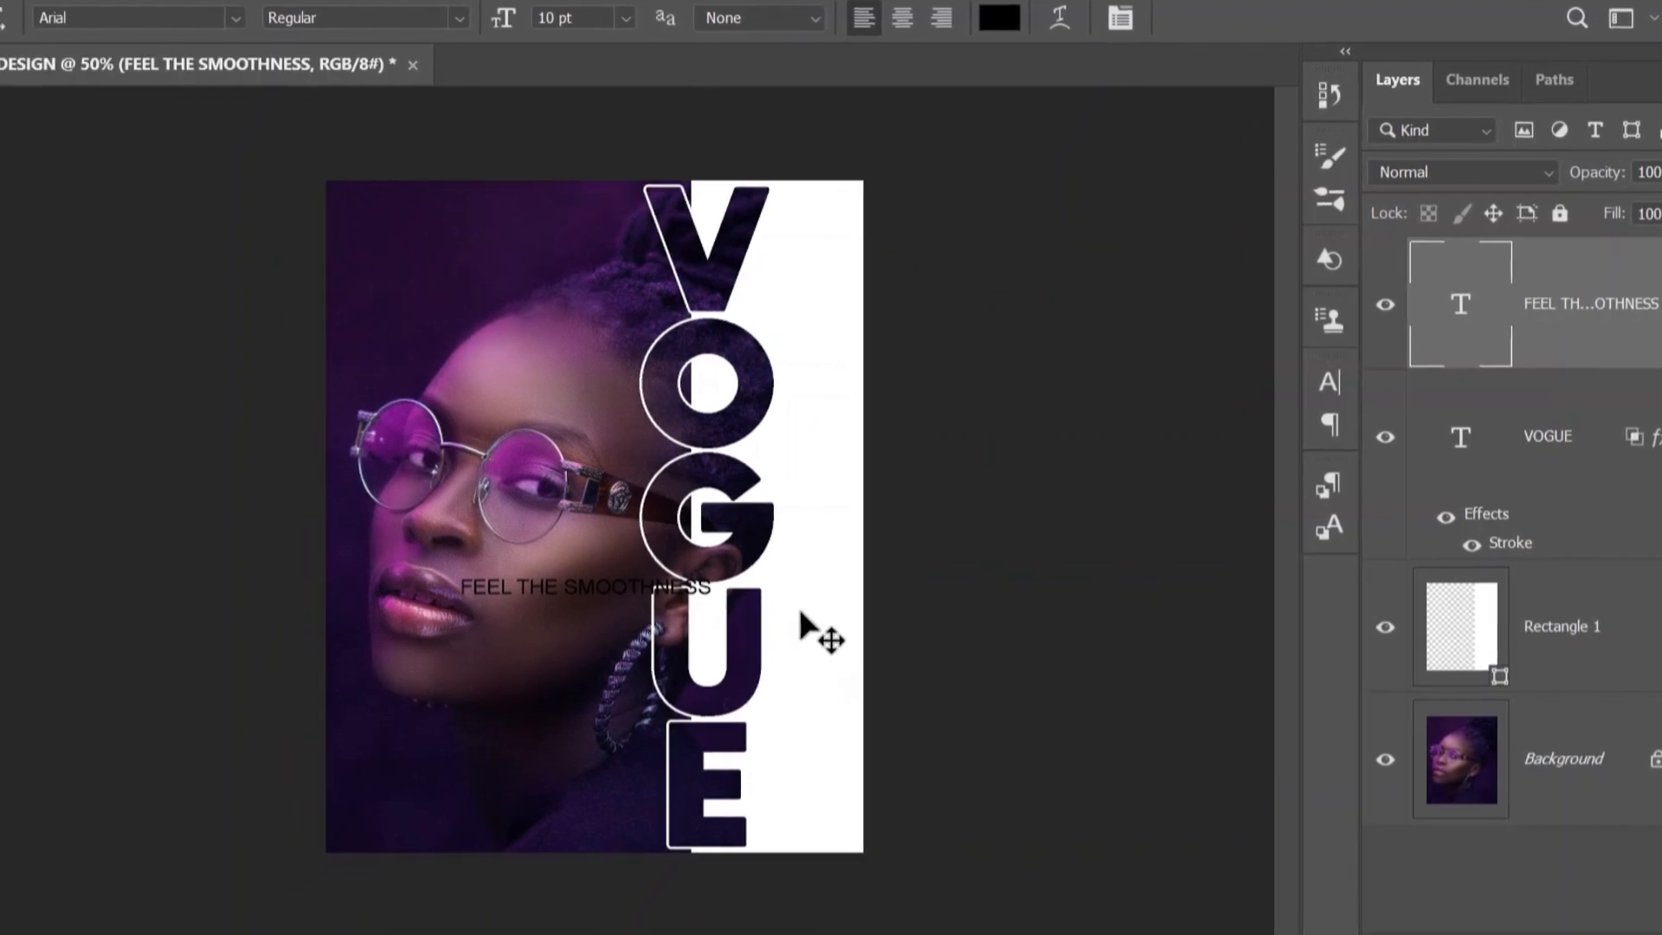
# - Rotate the FEEL THE SMOOTHNESS text to about -90° and move it onto the white band beside VOGUE, vertically centered
pyautogui.hotkey('ctrl', 't')
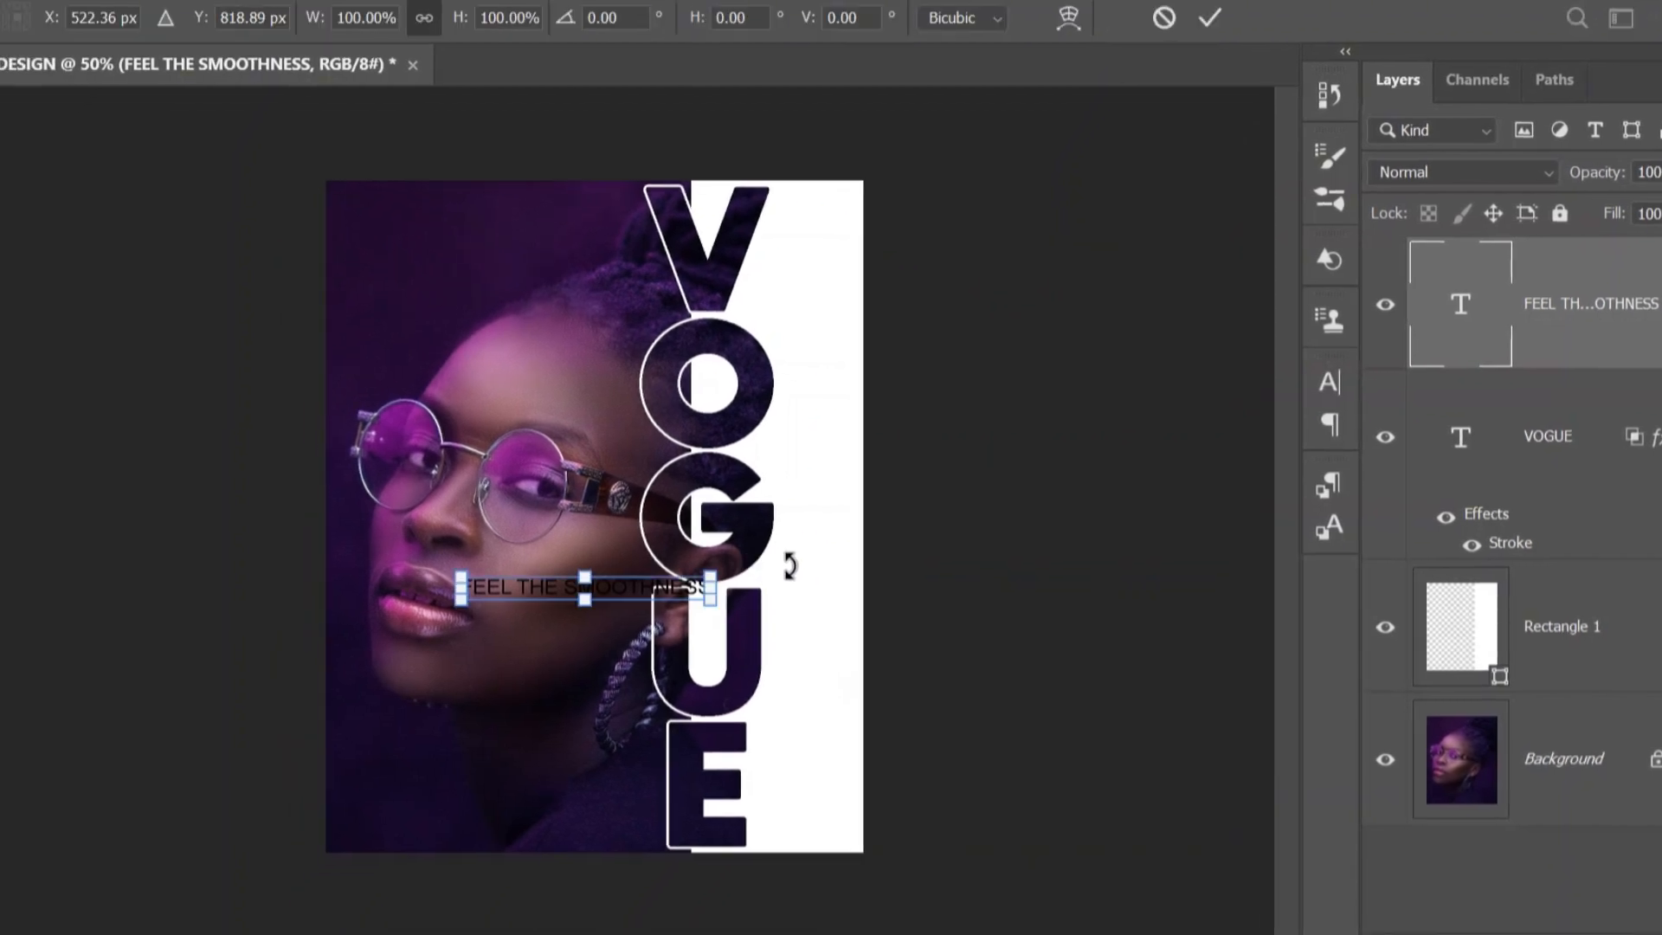
pyautogui.moveTo(790, 567); pyautogui.dragTo(566, 432)
pyautogui.moveTo(582, 518); pyautogui.dragTo(829, 438)
pyautogui.moveTo(860, 649); pyautogui.dragTo(868, 655)
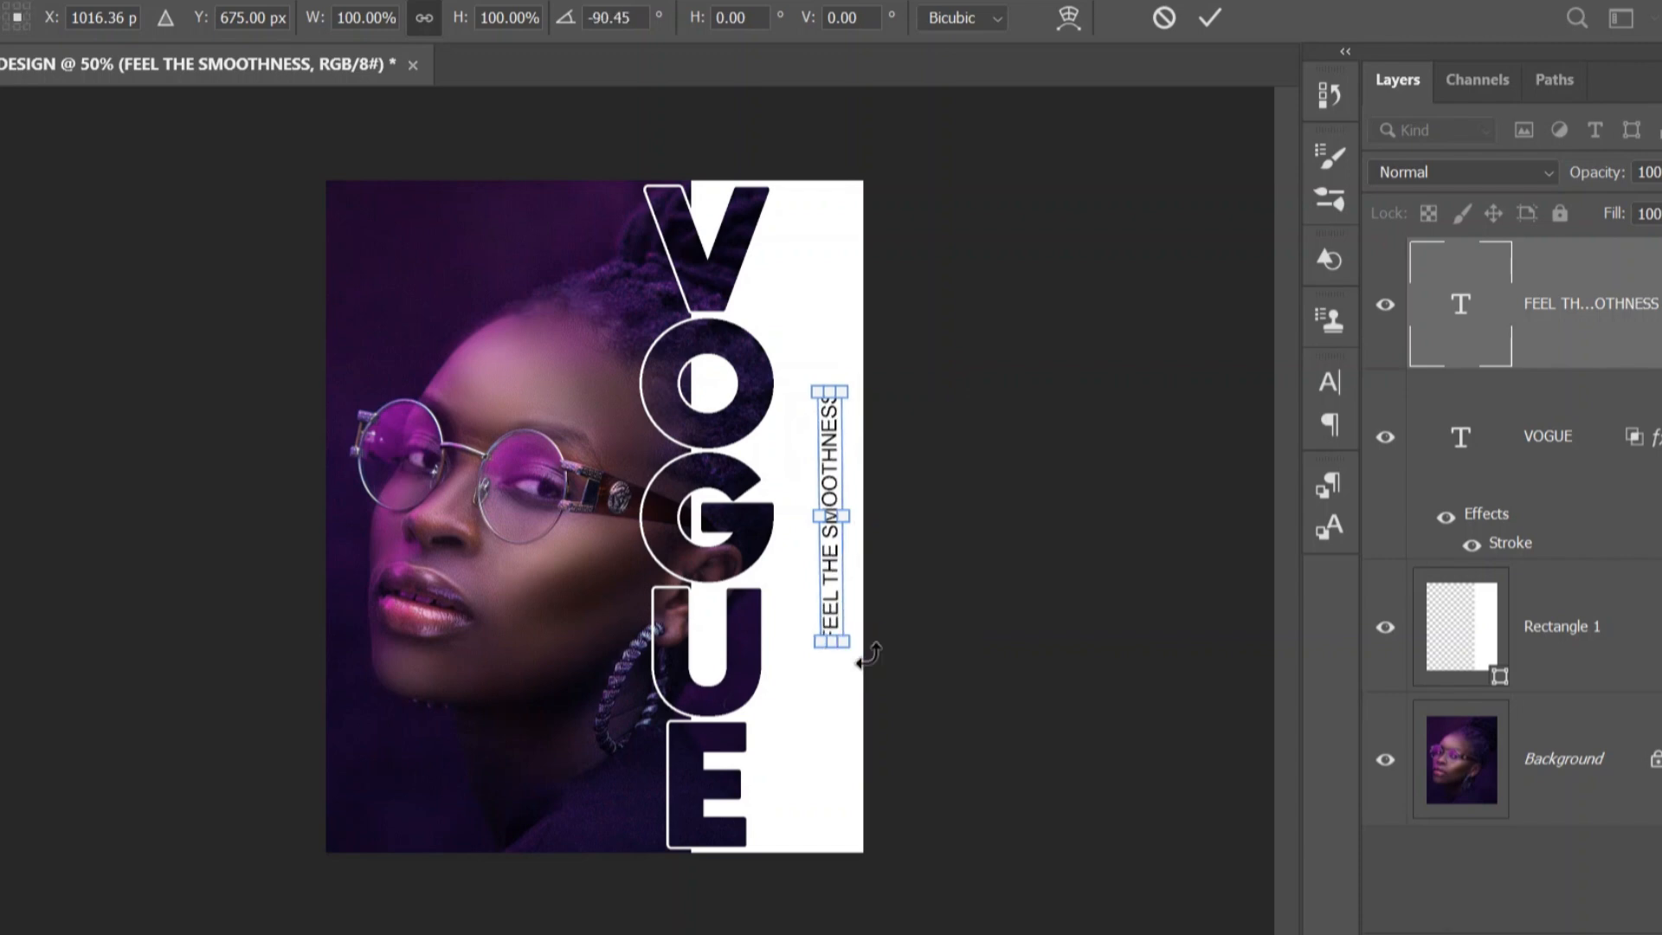
pyautogui.press('Return')
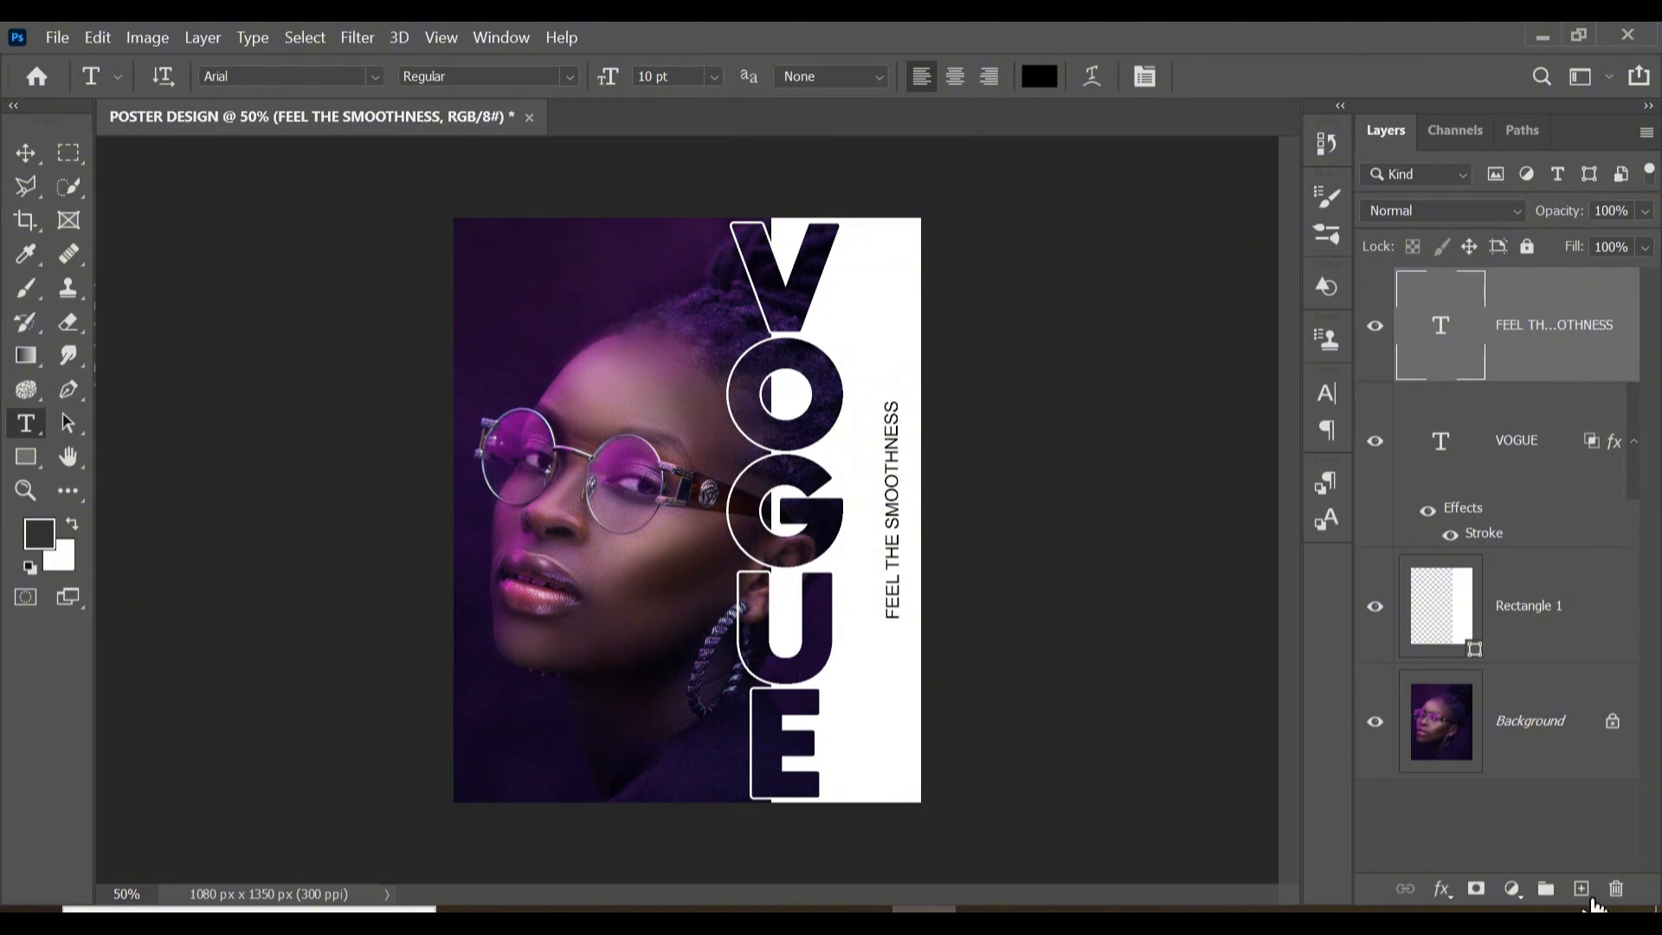
# - Add a new layer above FEEL THE SMOOTHNESS and set the type to Arial Black with a white text color
pyautogui.click(1580, 890)
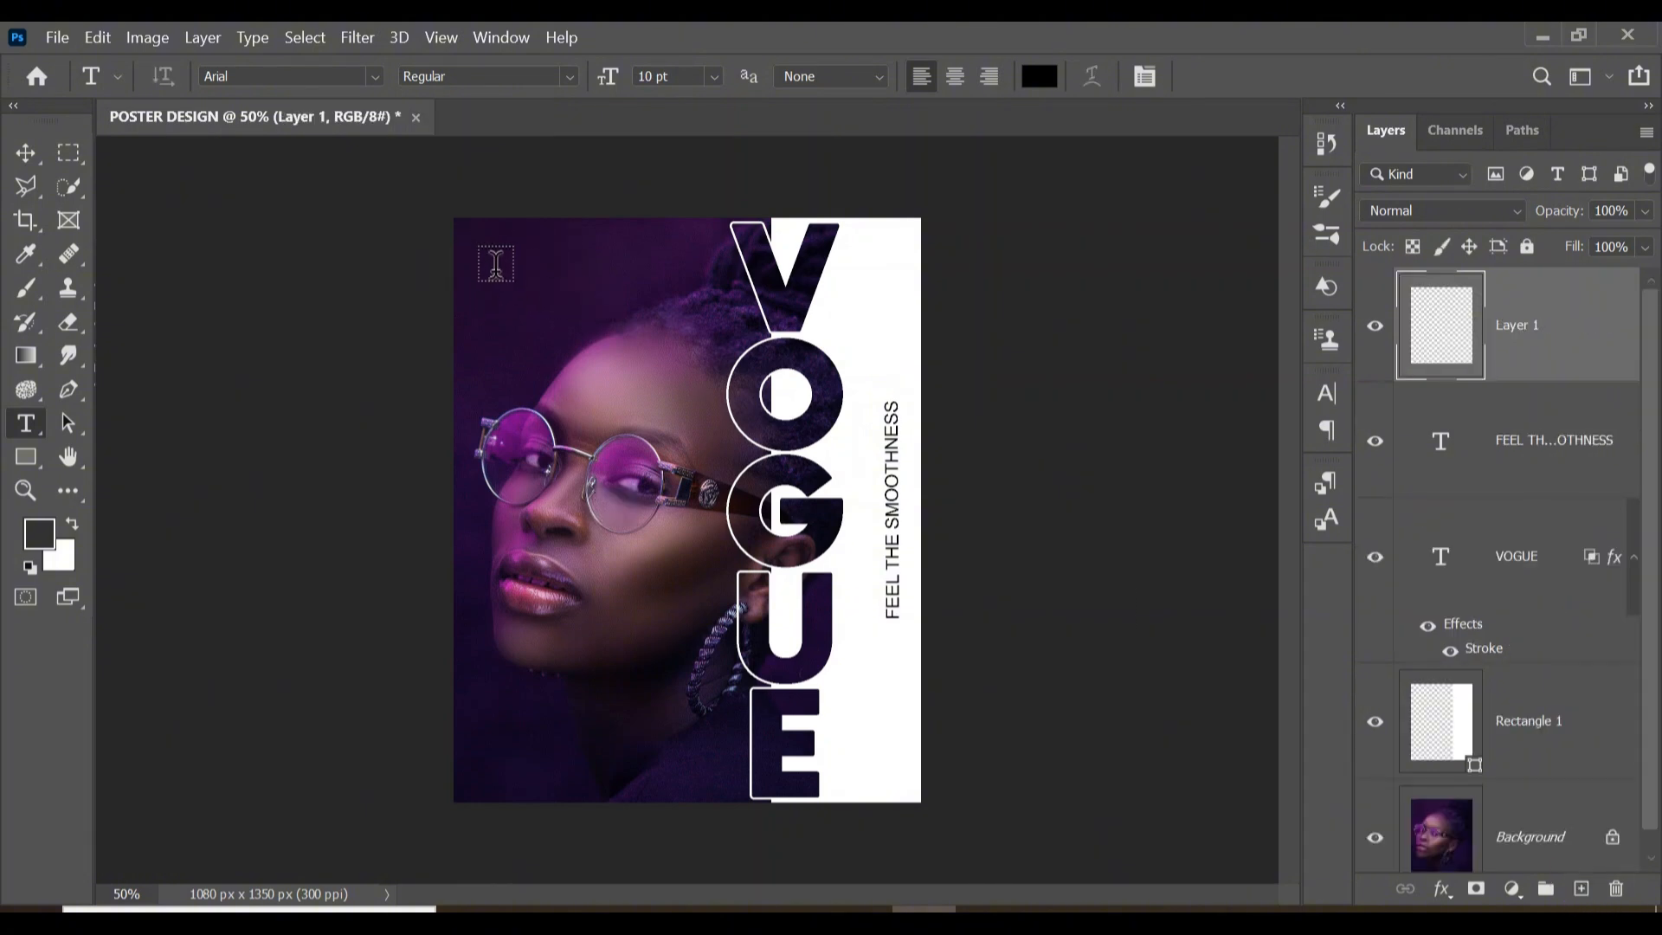
pyautogui.click(375, 75)
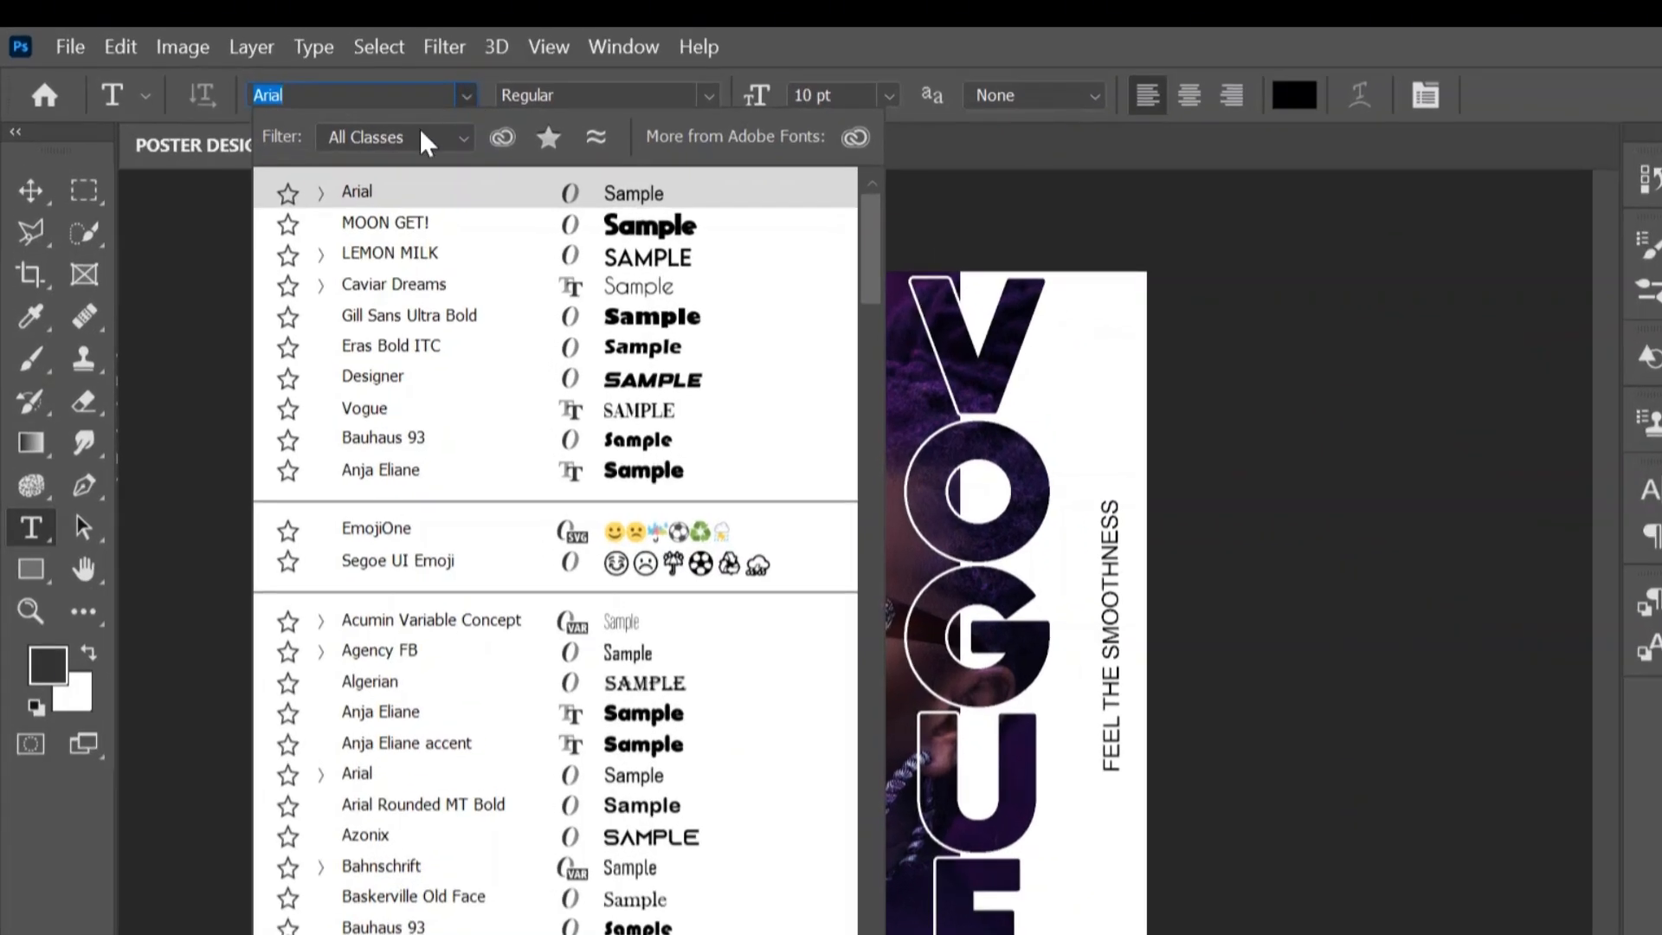
pyautogui.click(321, 193)
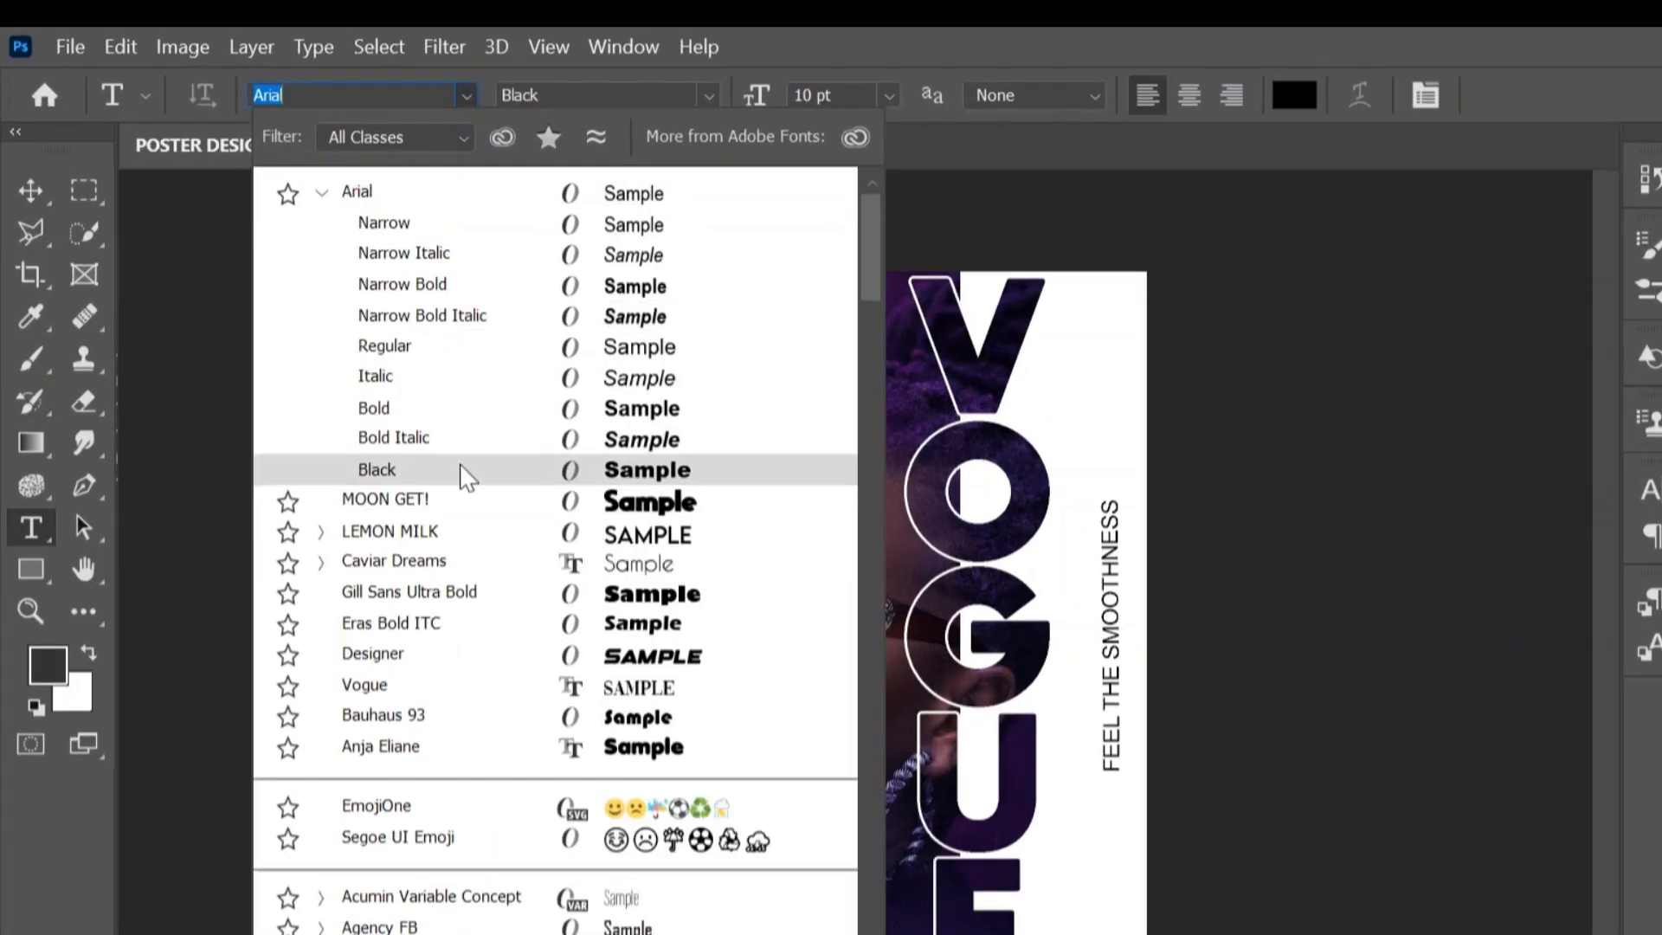
pyautogui.click(463, 472)
pyautogui.click(1037, 80)
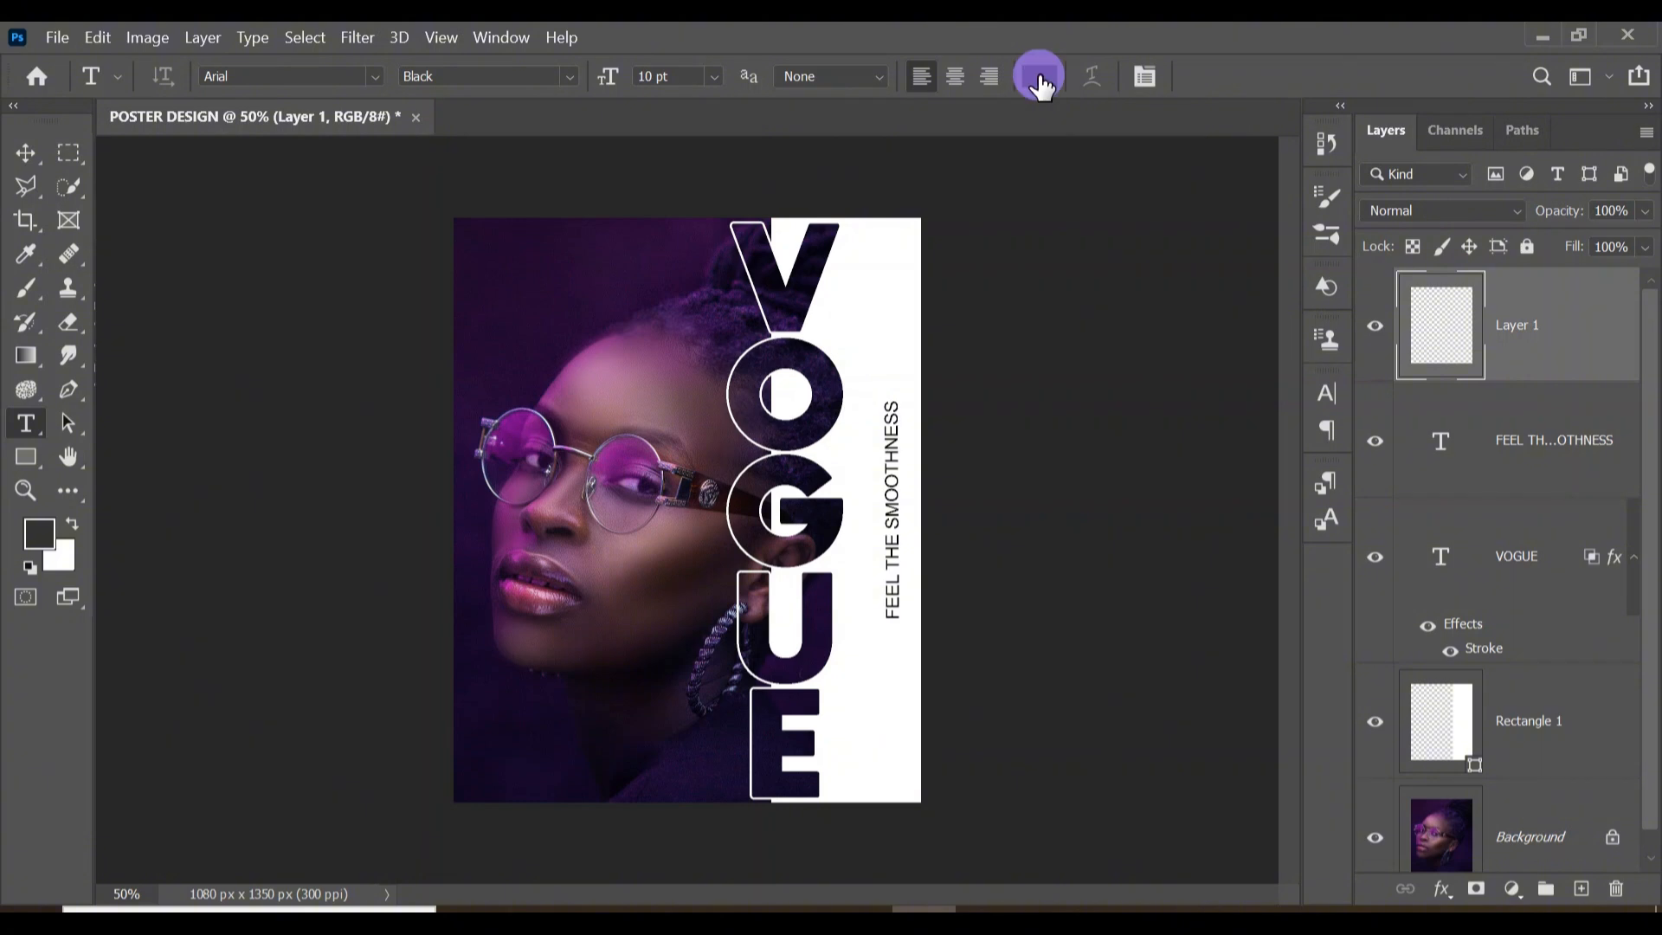
pyautogui.click(674, 404)
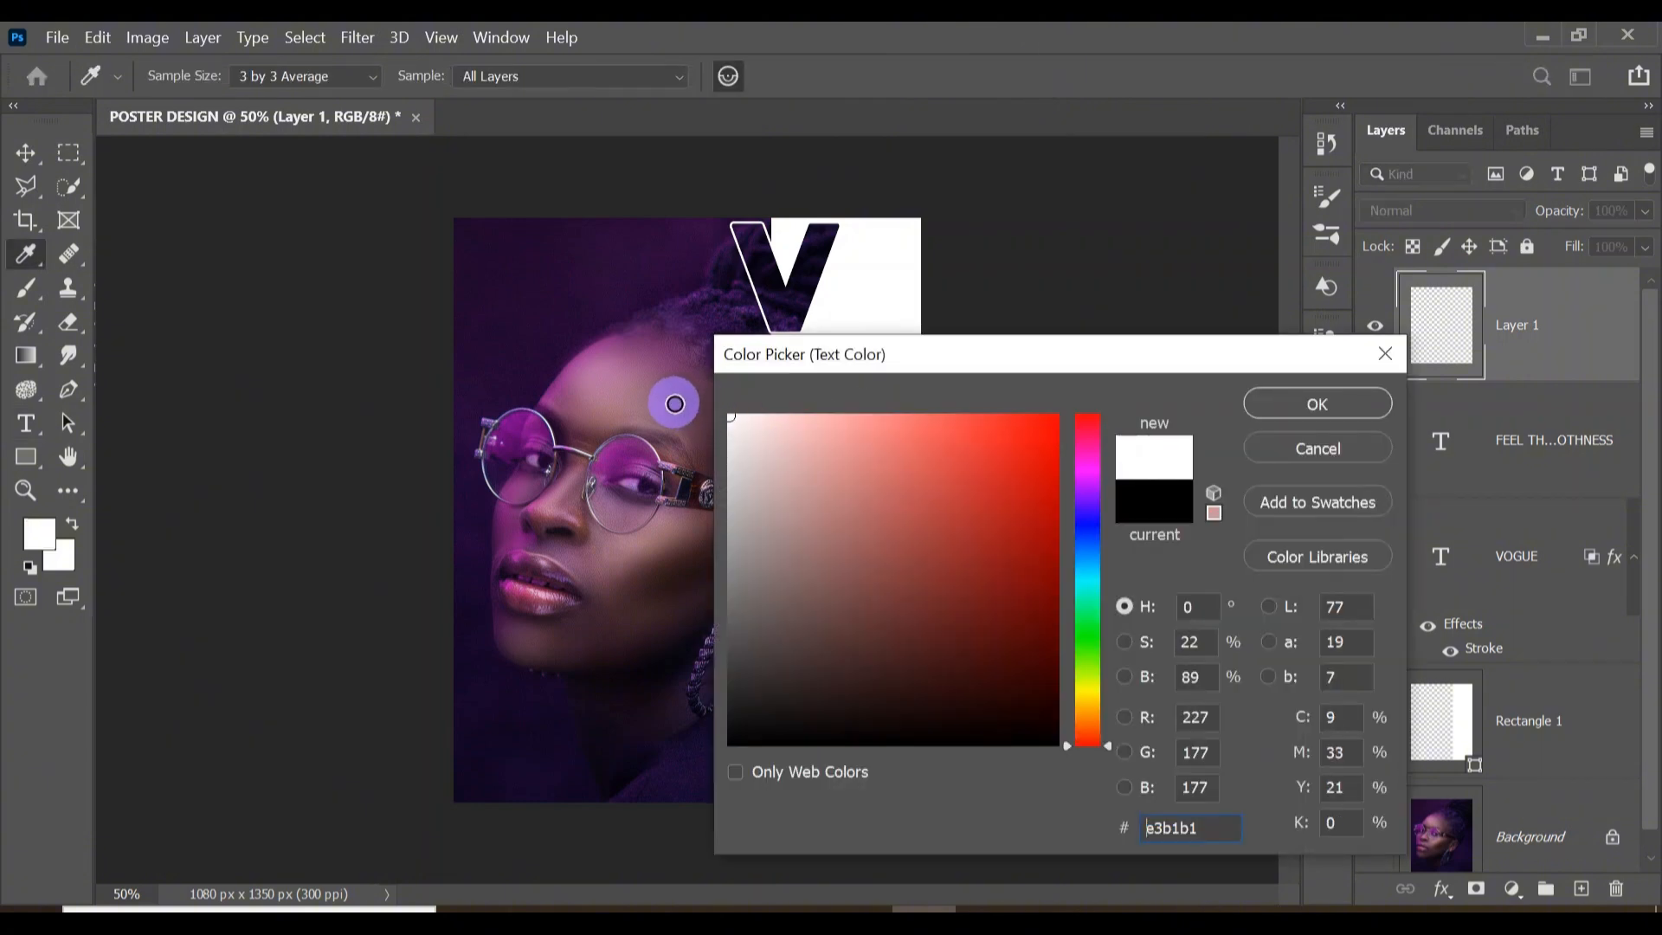
pyautogui.click(1316, 403)
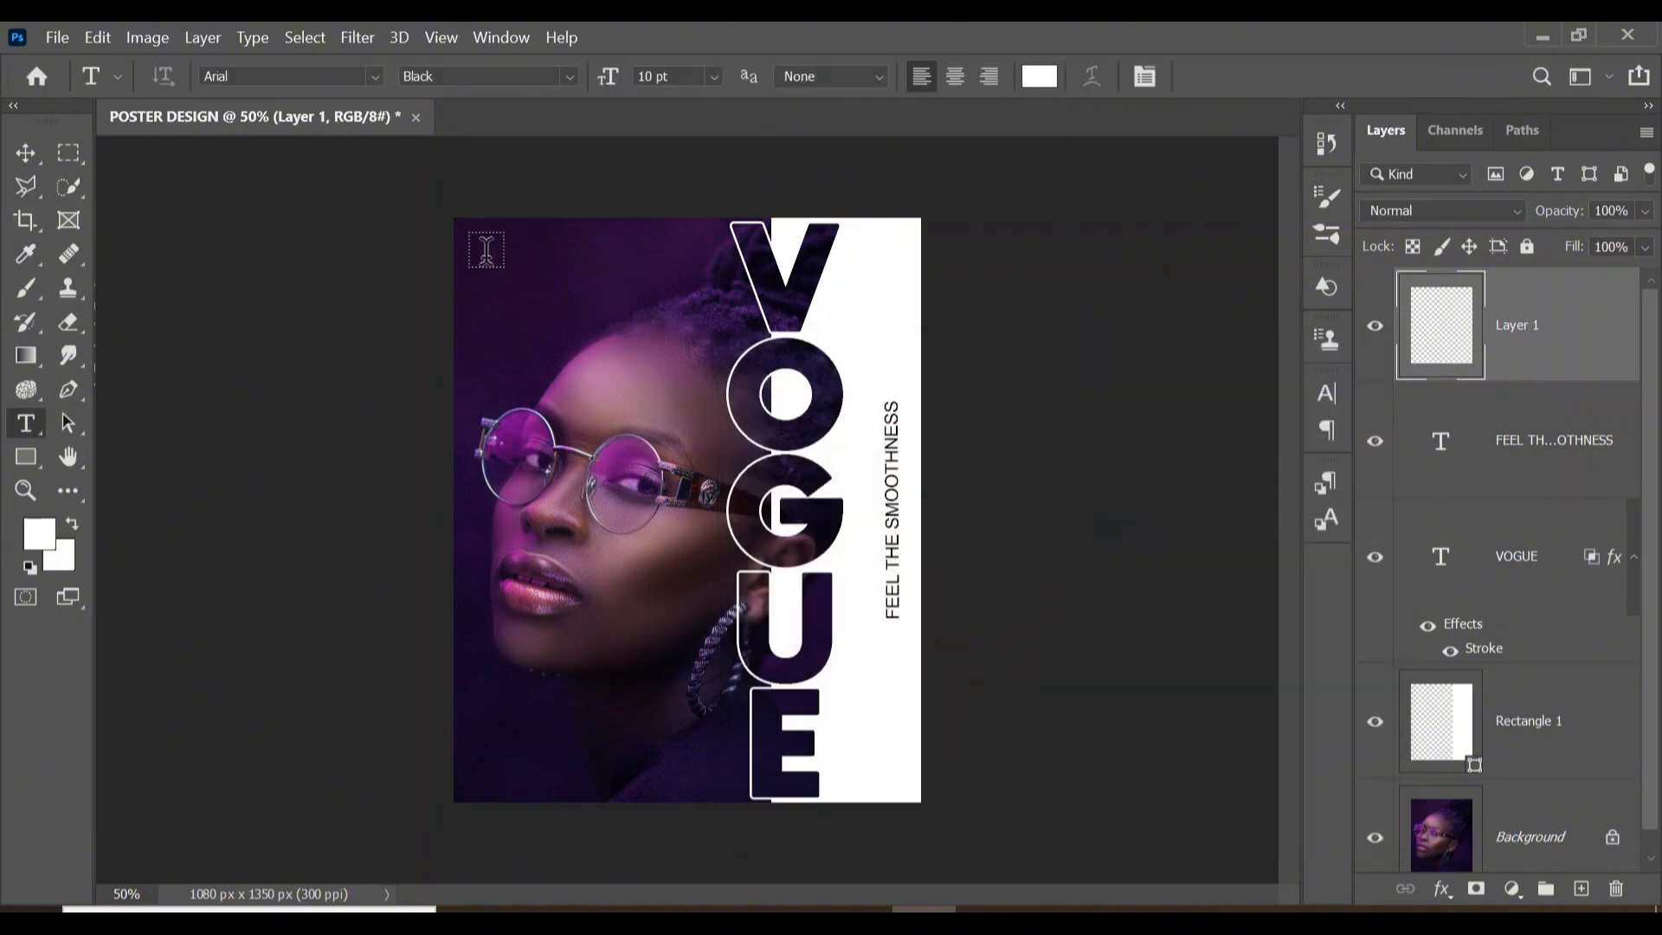
# - Add the two-line text LET'S CREATE TOGETHER near the poster's upper-left corner, set its size to 12 pt and commit it
pyautogui.click(486, 252)
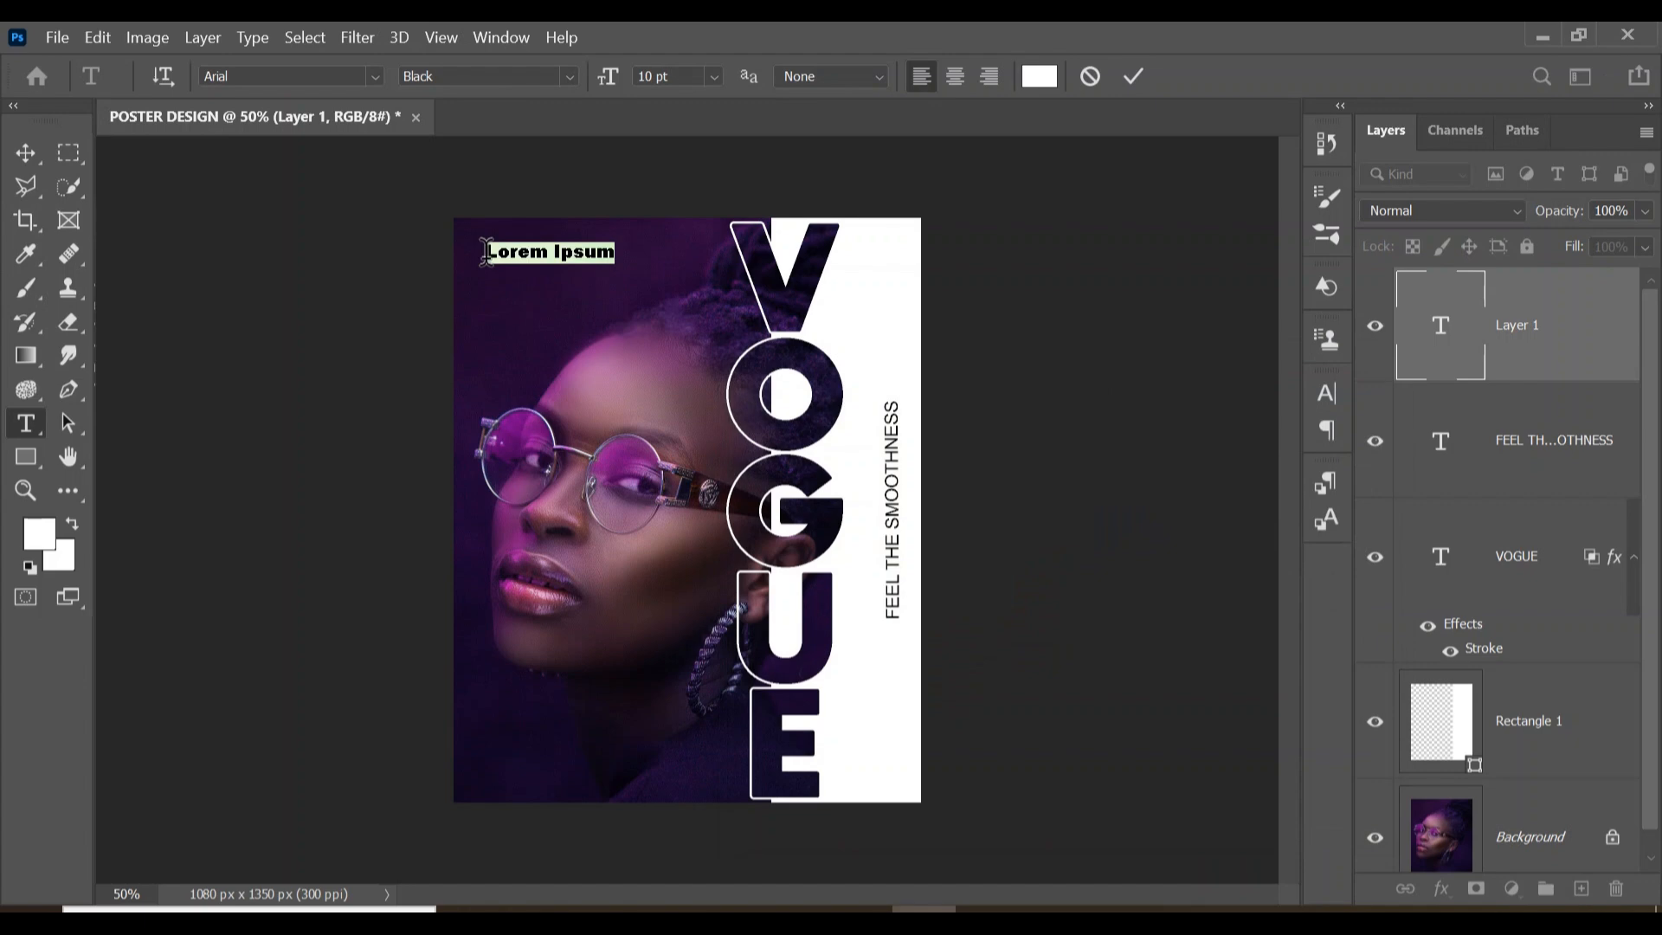
pyautogui.press('BackSpace')
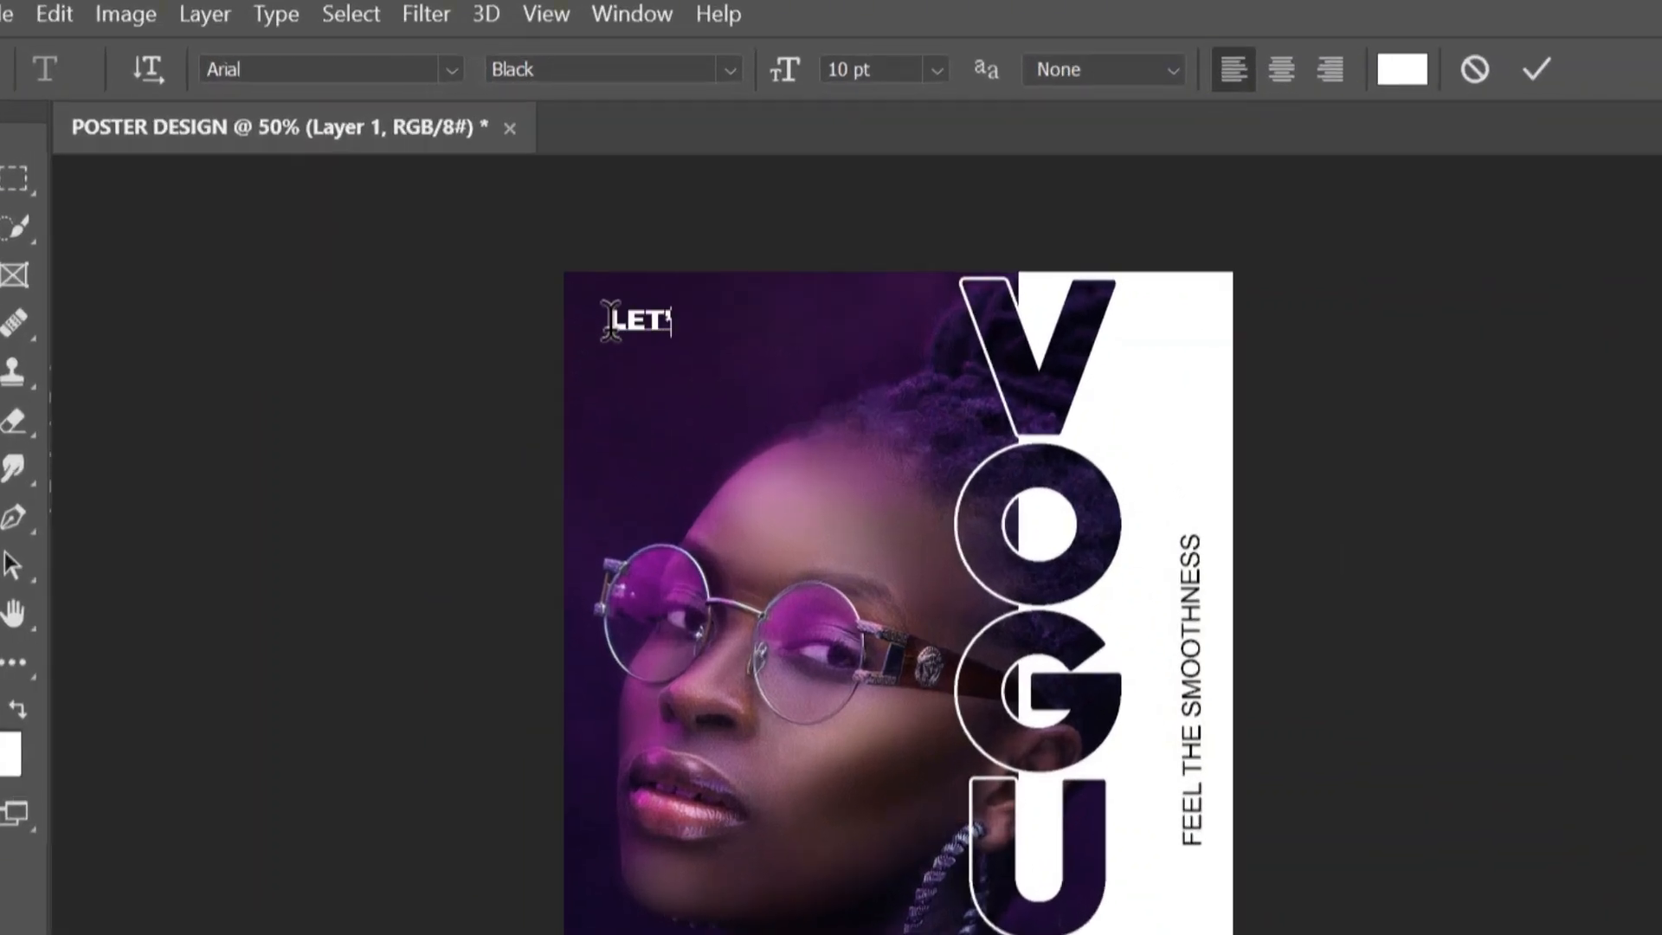
pyautogui.write("LET'S CREATE TOGETHER")
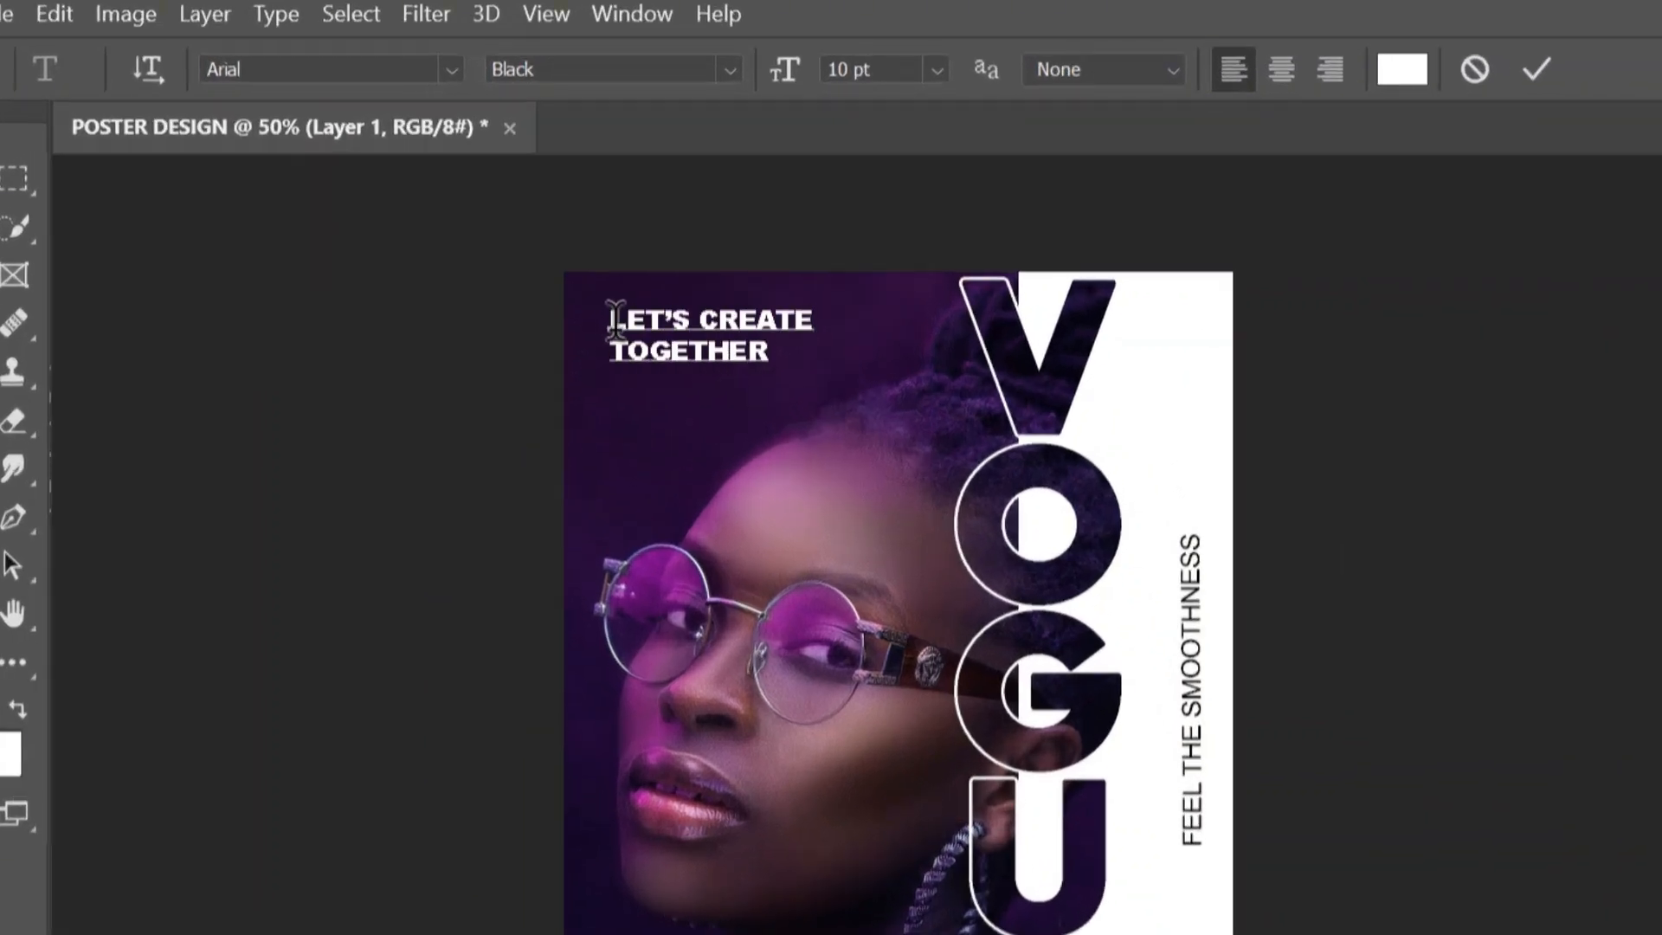
pyautogui.moveTo(606, 309); pyautogui.dragTo(792, 355)
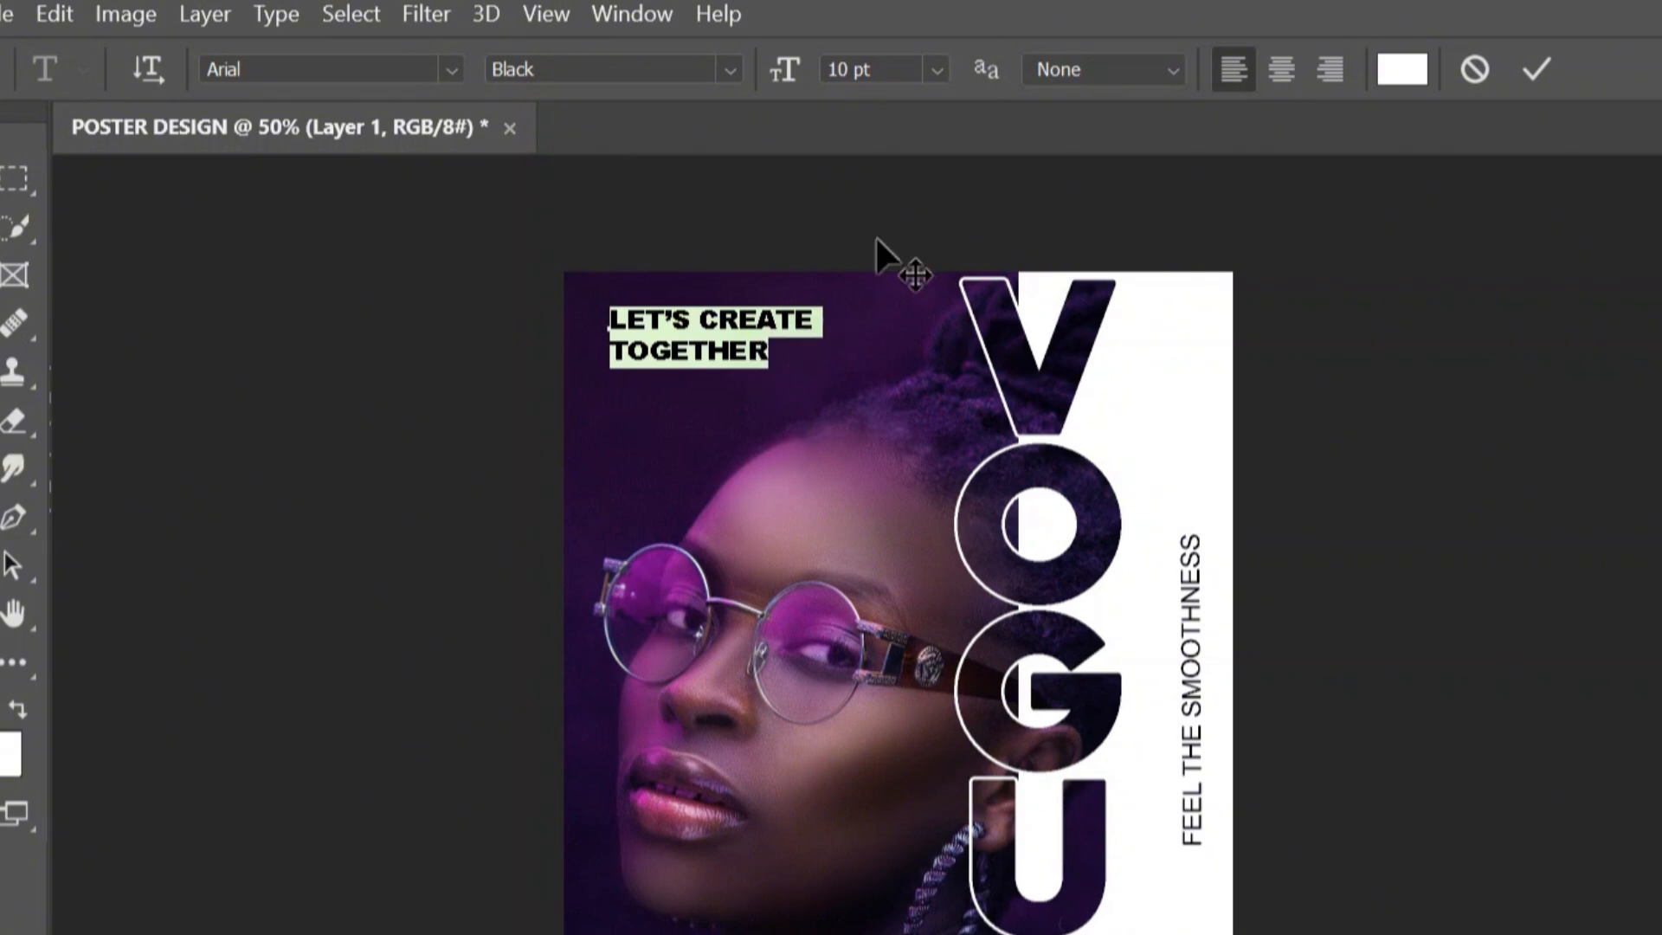
pyautogui.click(939, 68)
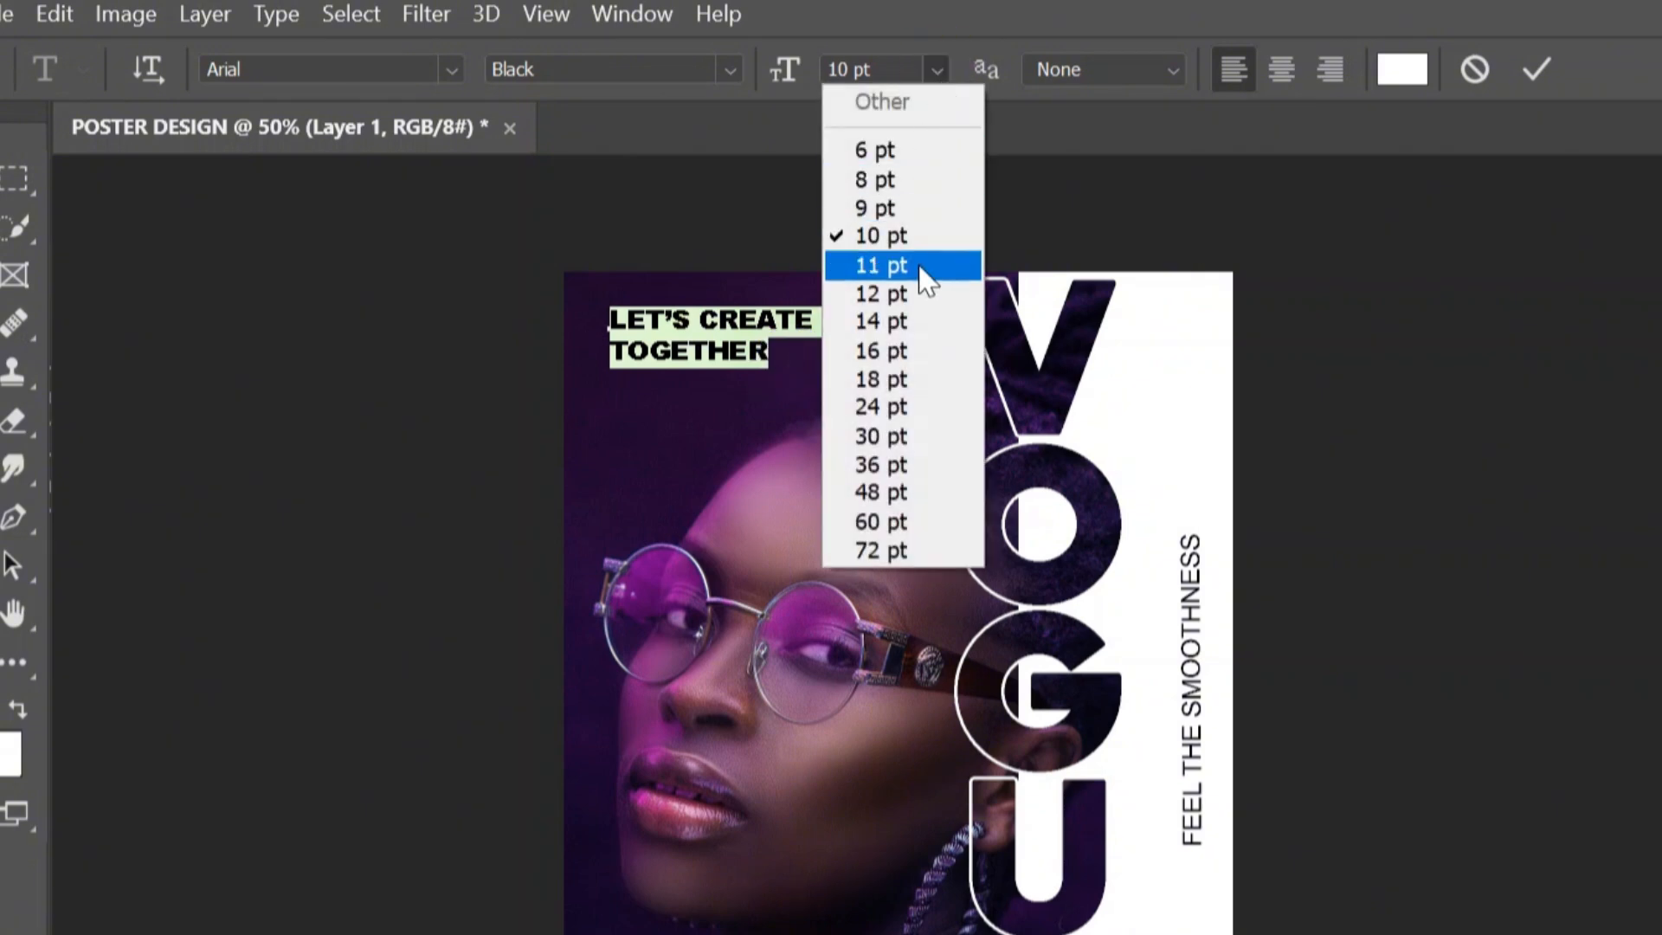
pyautogui.click(920, 290)
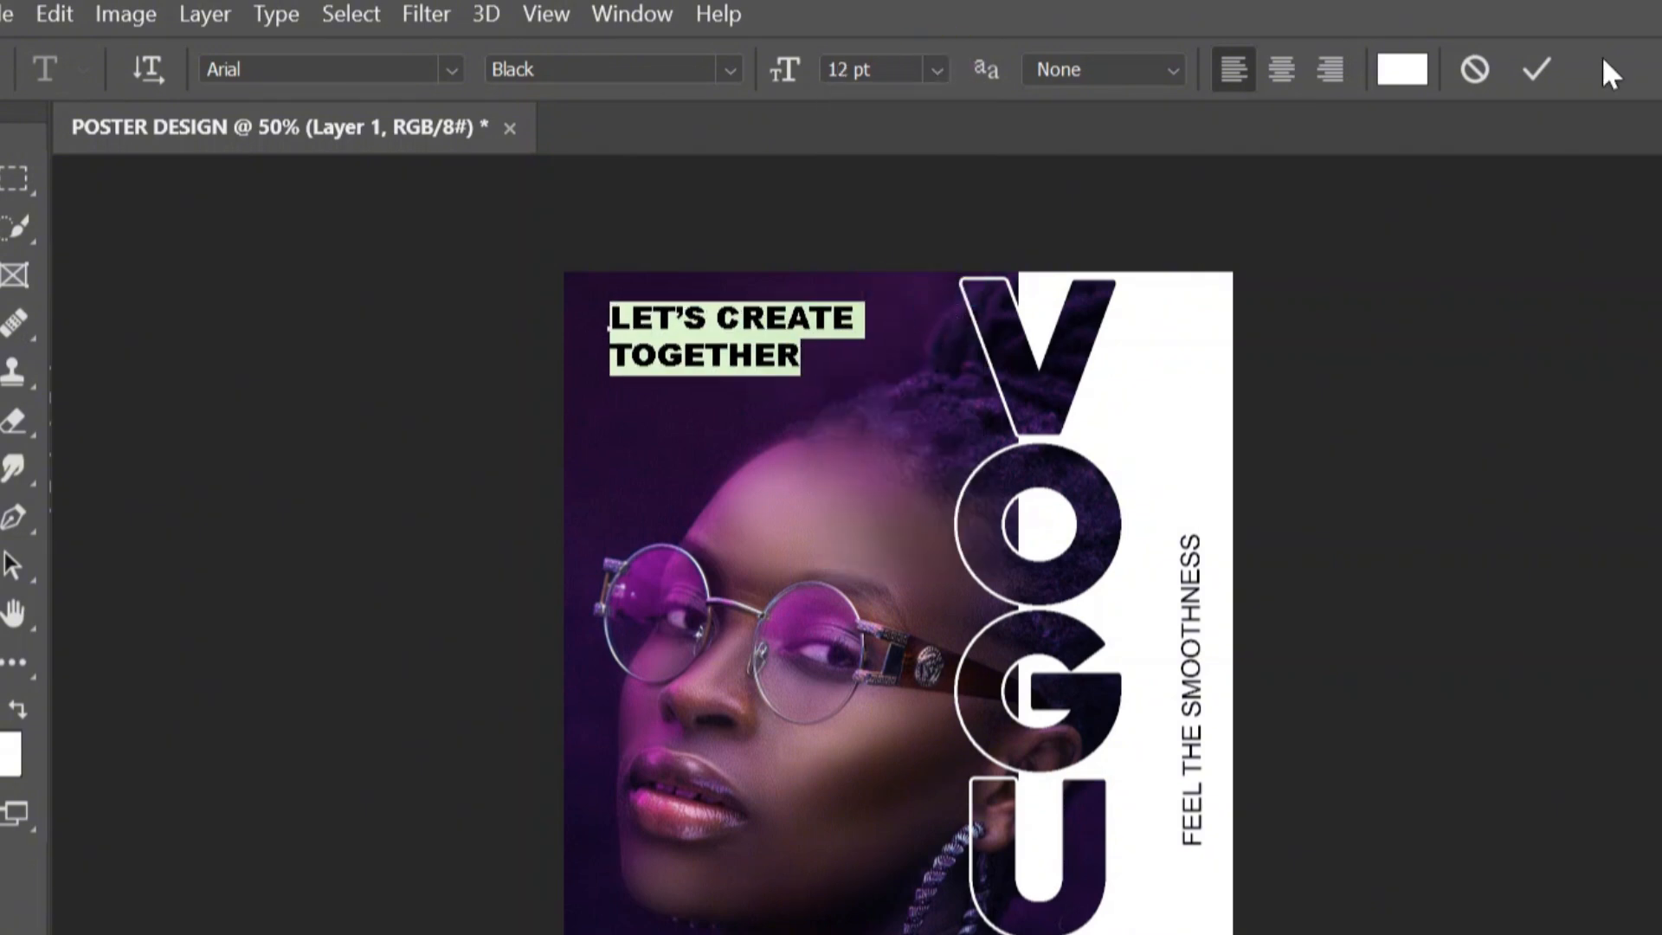
pyautogui.click(1539, 64)
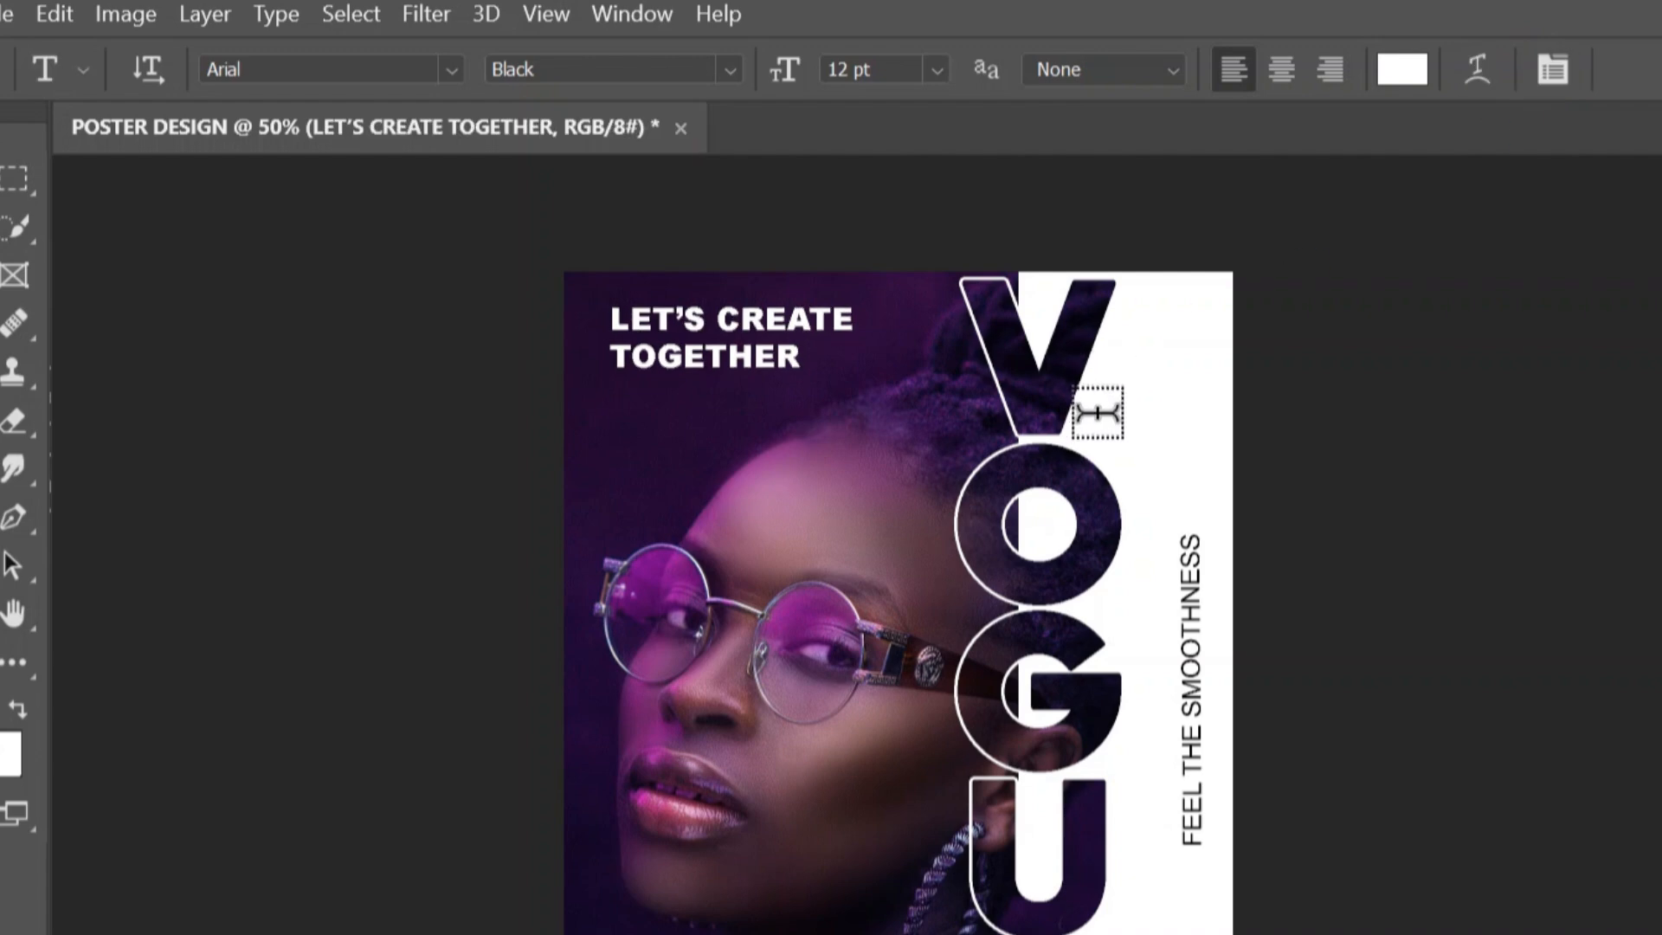
# - Rotate LET'S CREATE TOGETHER a quarter turn counterclockwise and place it along the poster's left edge, above the glasses
pyautogui.hotkey('ctrl', 't')
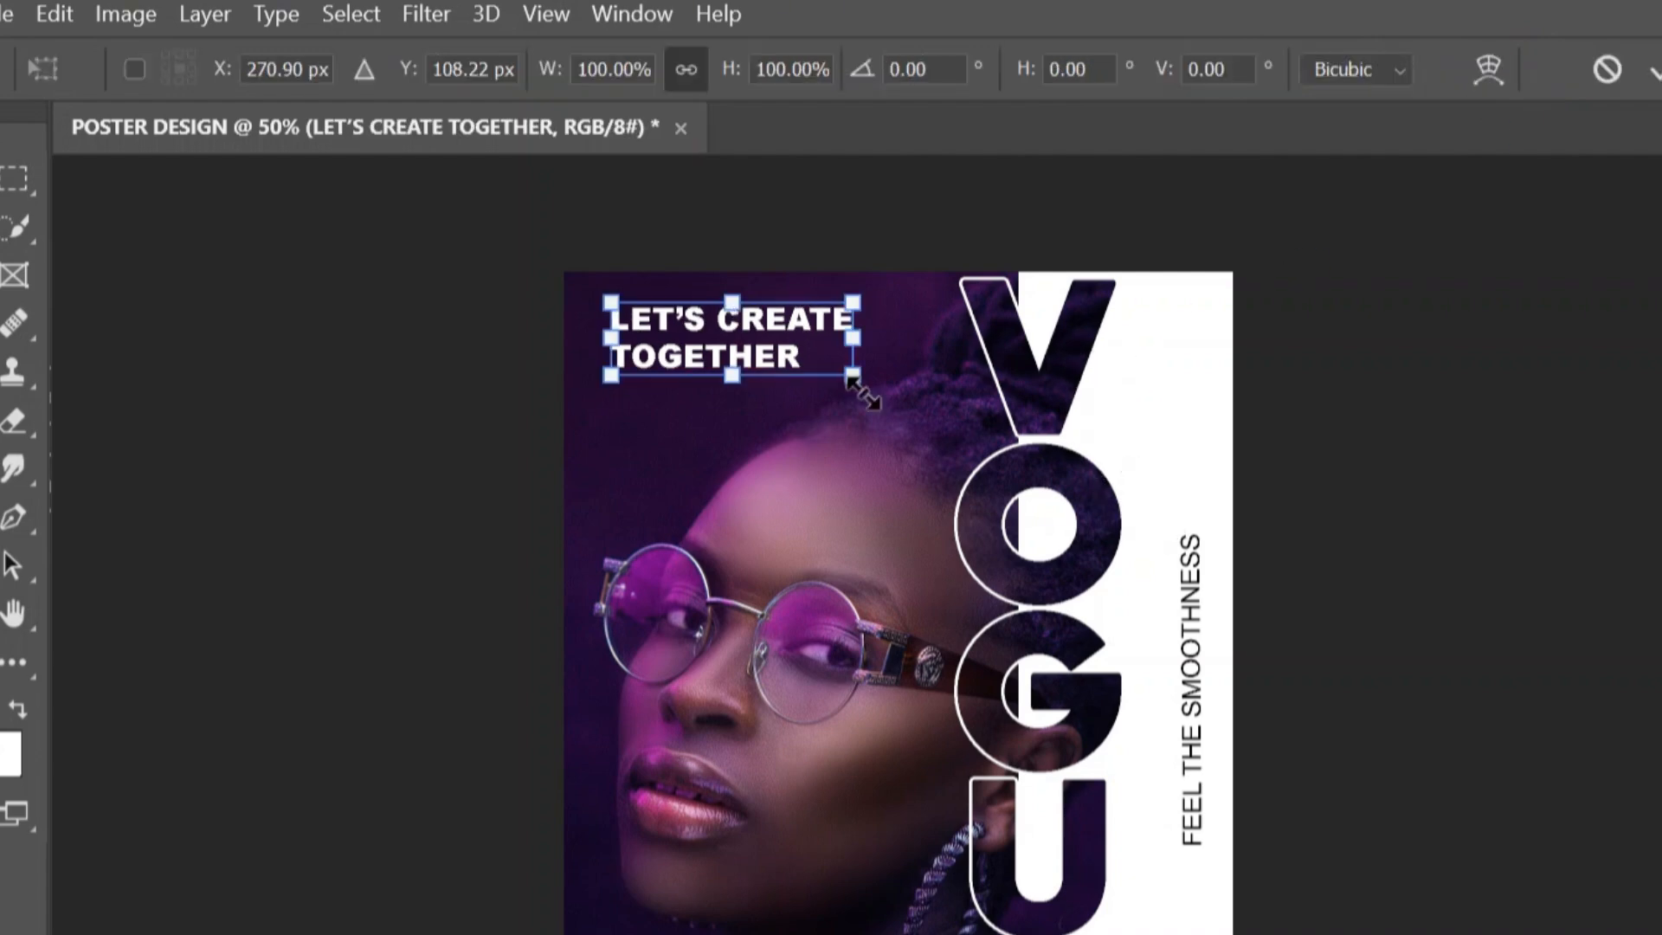
pyautogui.moveTo(870, 390); pyautogui.dragTo(757, 250)
pyautogui.moveTo(727, 341); pyautogui.dragTo(626, 394)
pyautogui.press('Return')
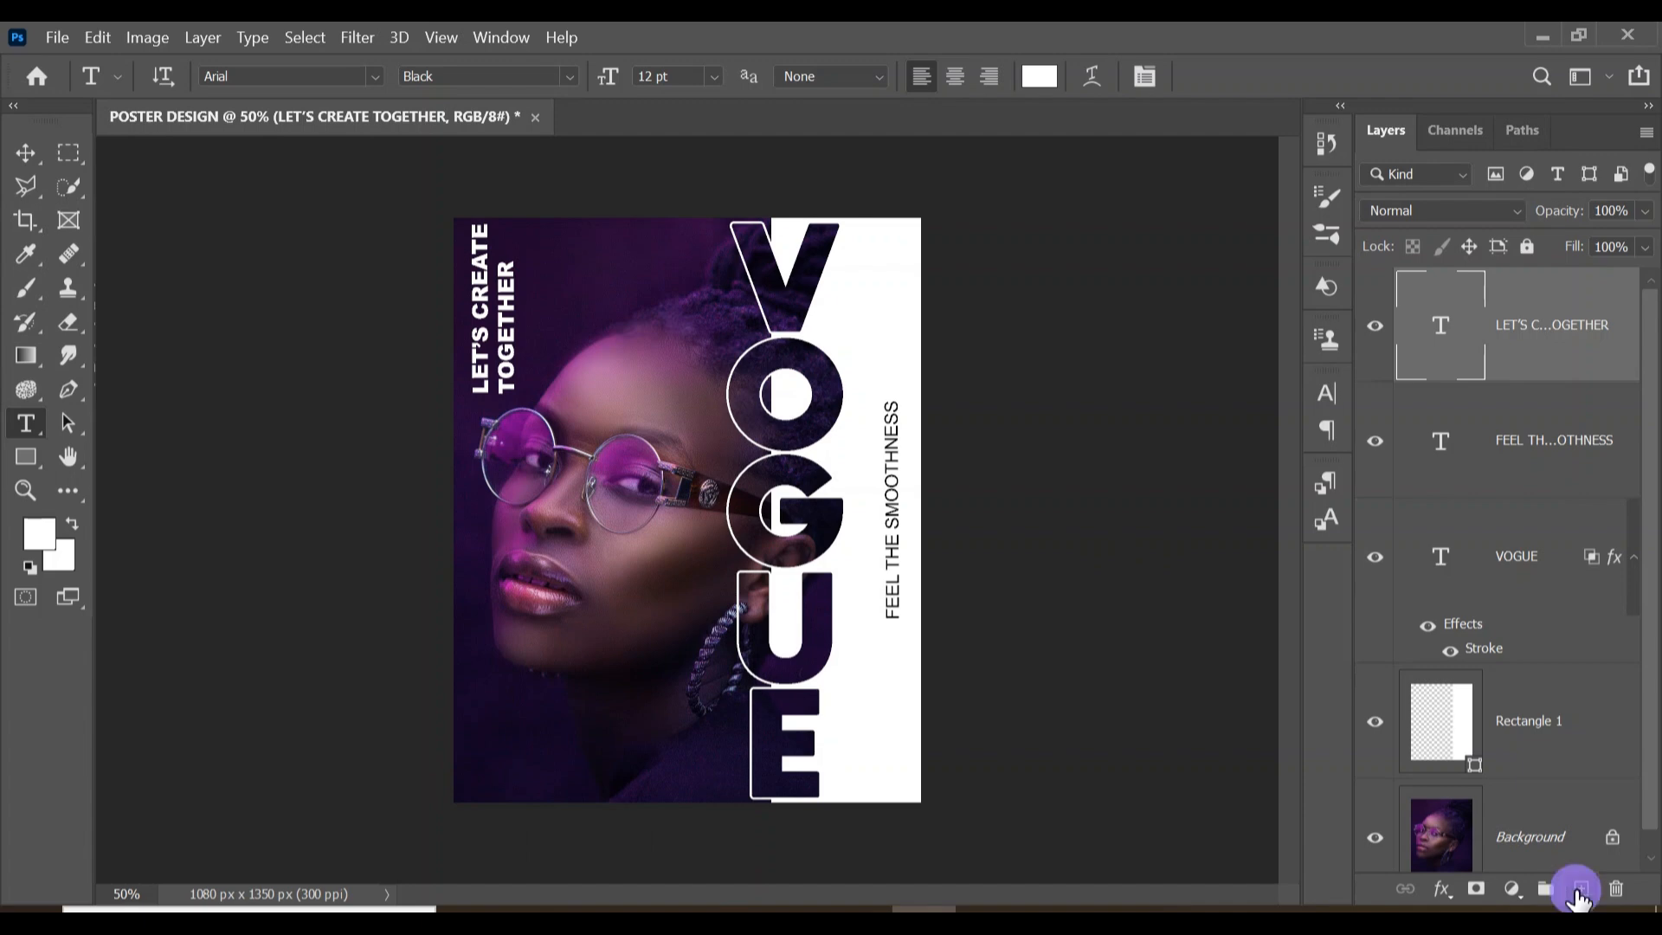
# - Add a new layer above LET'S CREATE TOGETHER and set the type to Caviar Dreams Regular at 6 pt
pyautogui.click(1581, 889)
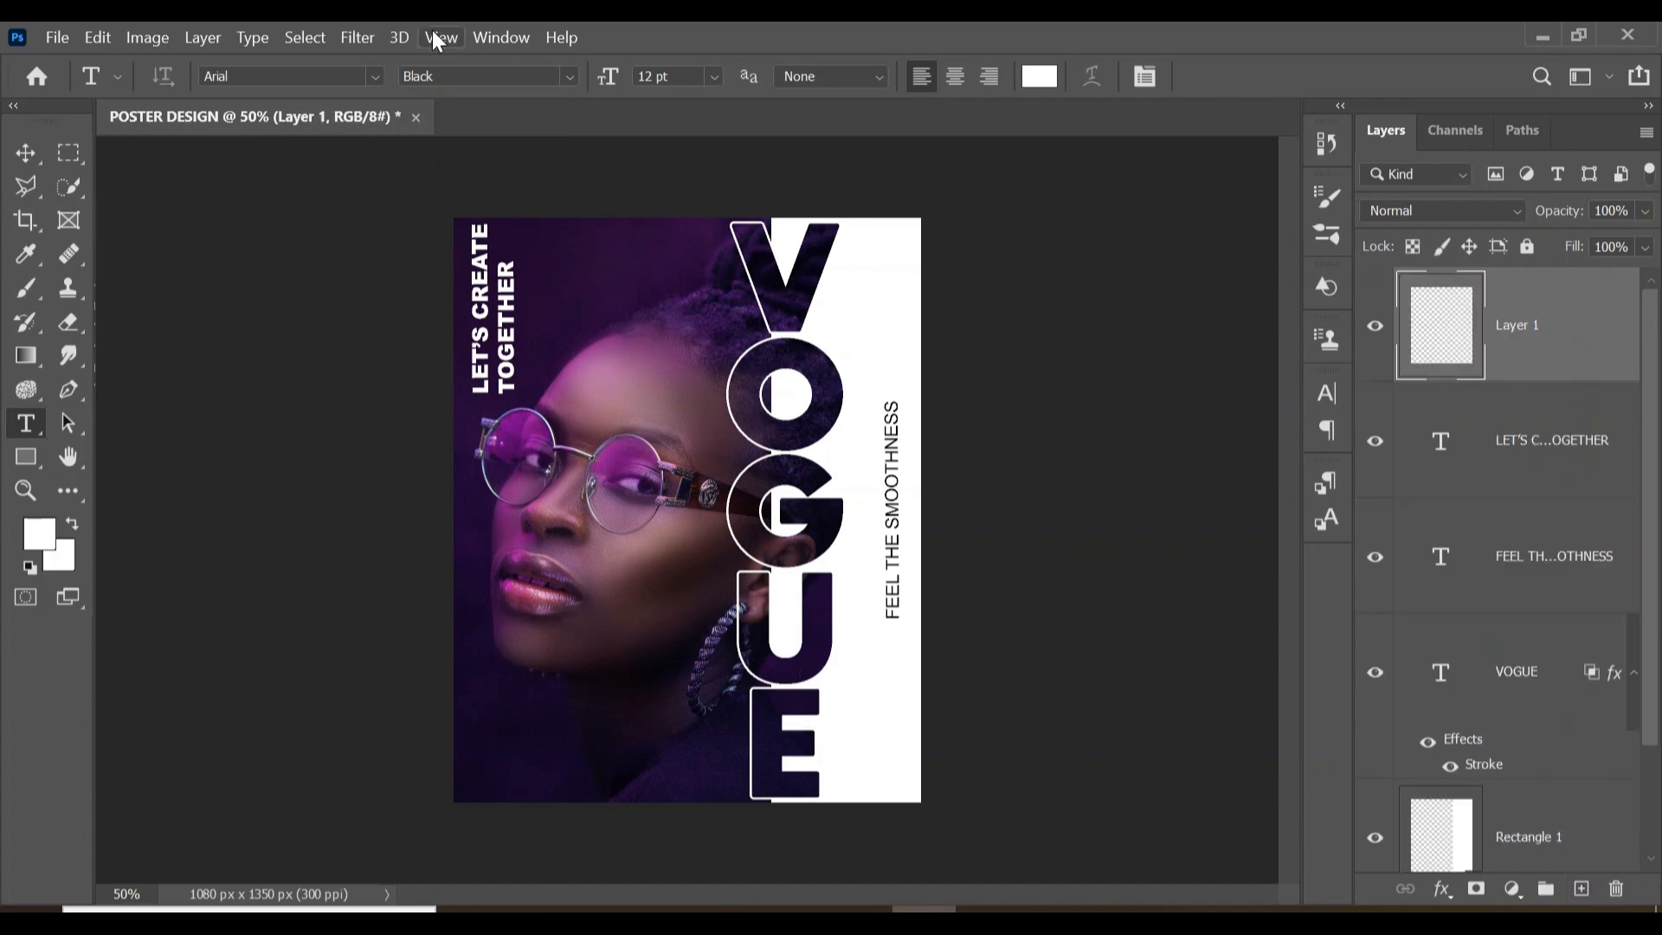
pyautogui.click(373, 76)
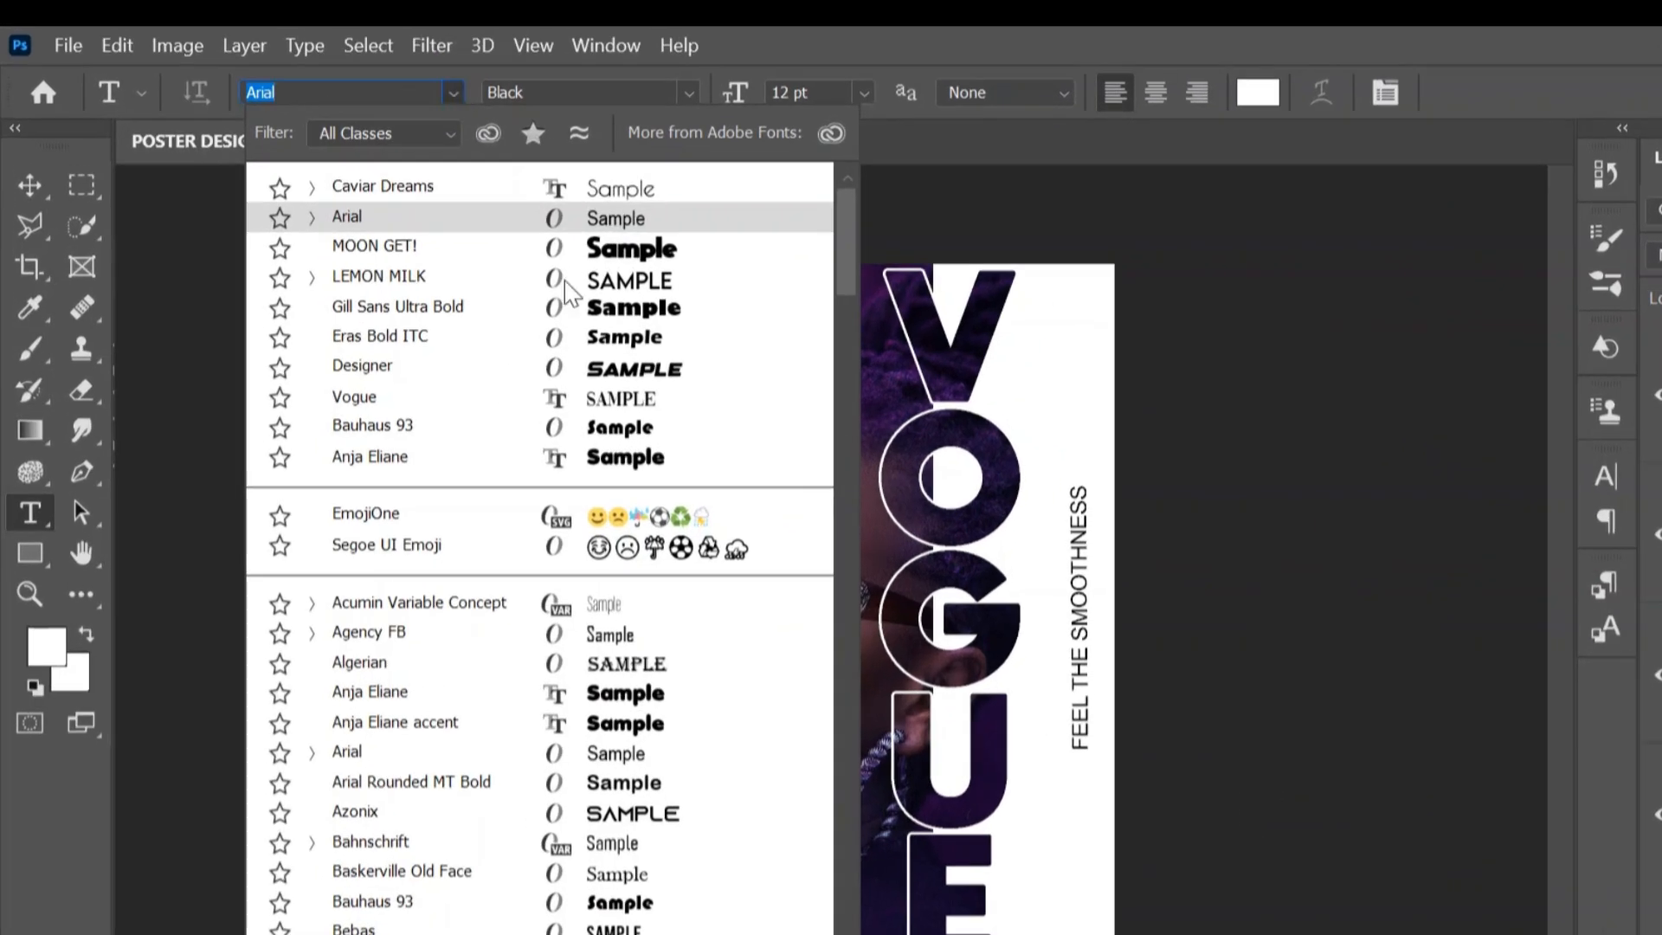
pyautogui.click(499, 191)
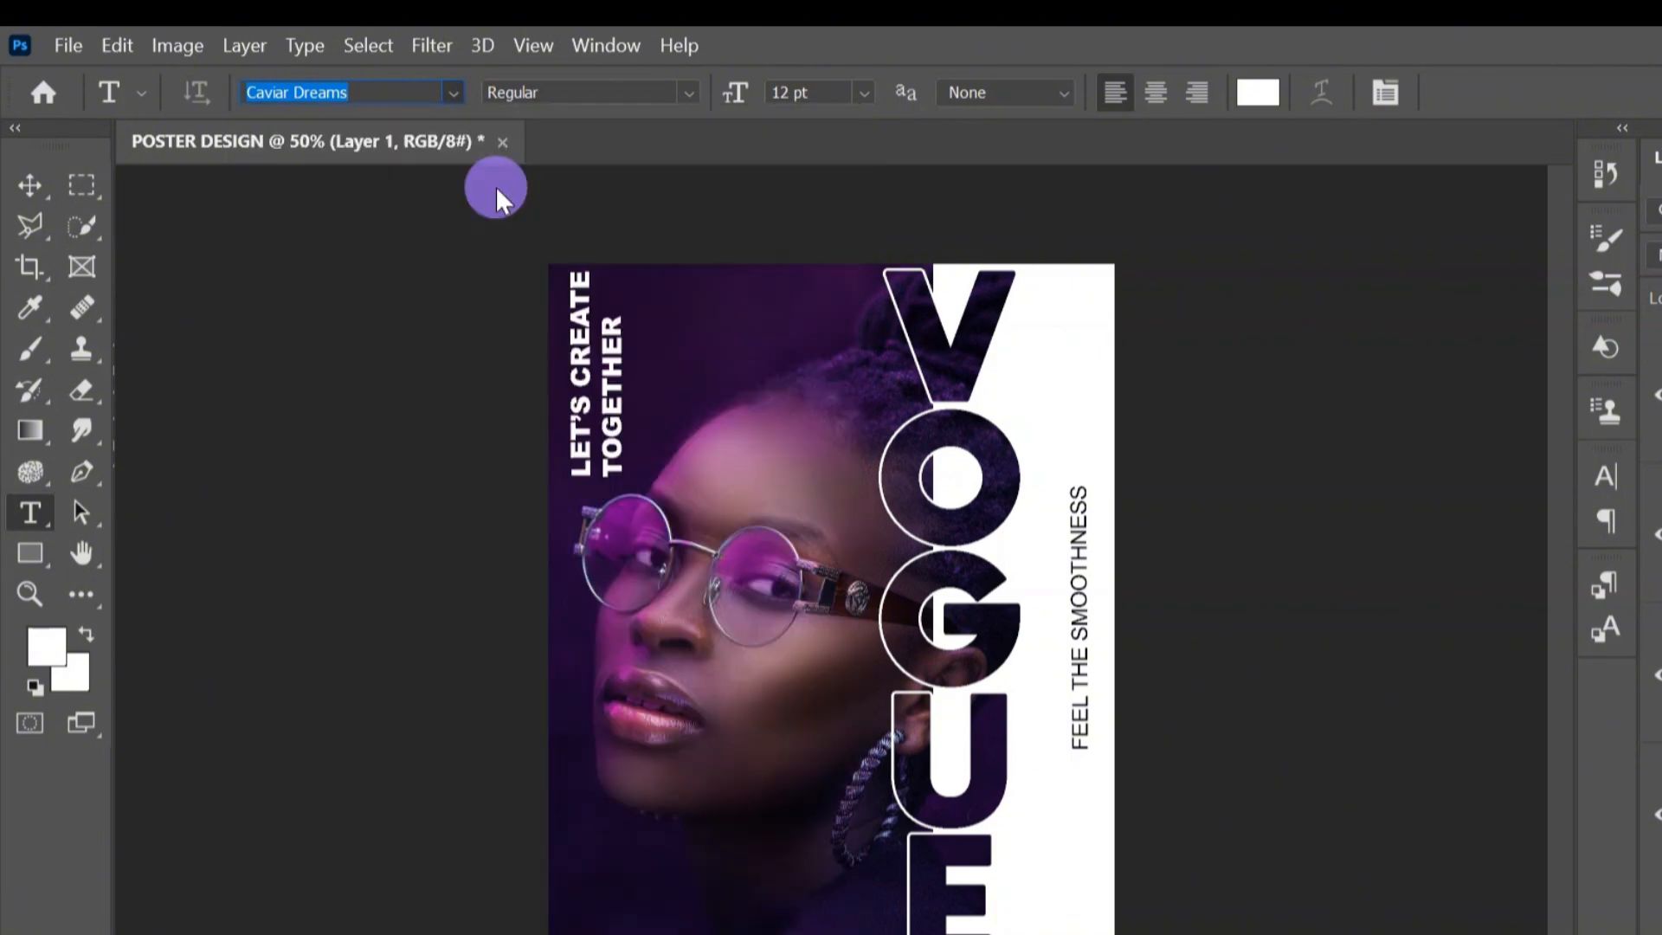
pyautogui.click(866, 93)
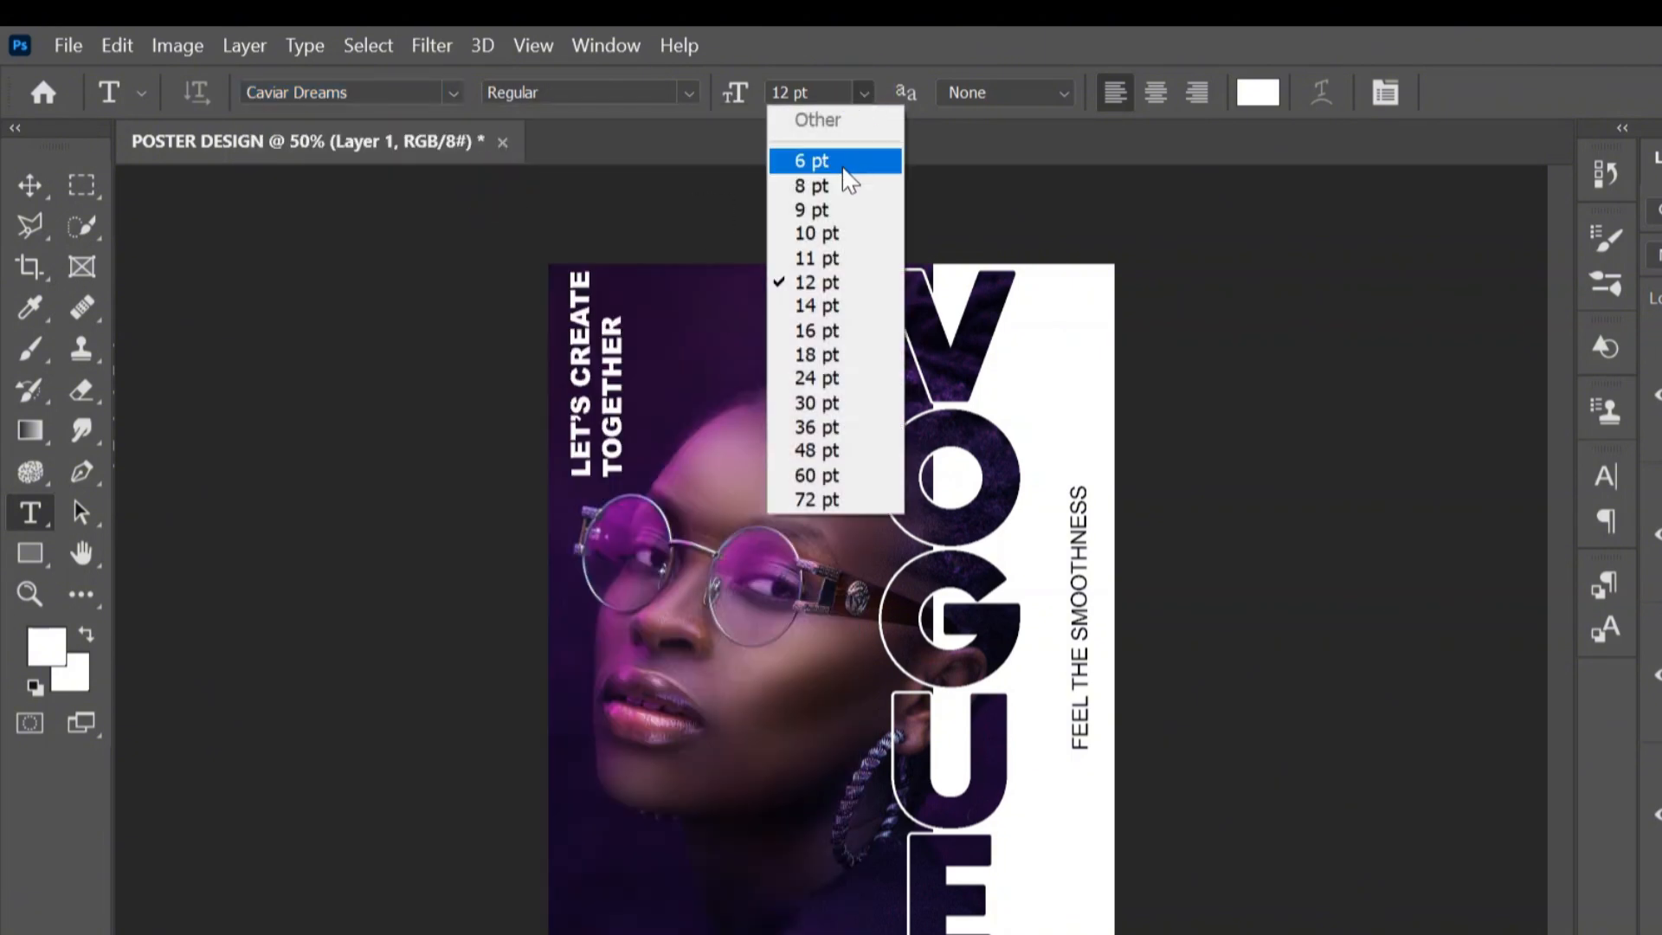
pyautogui.click(840, 161)
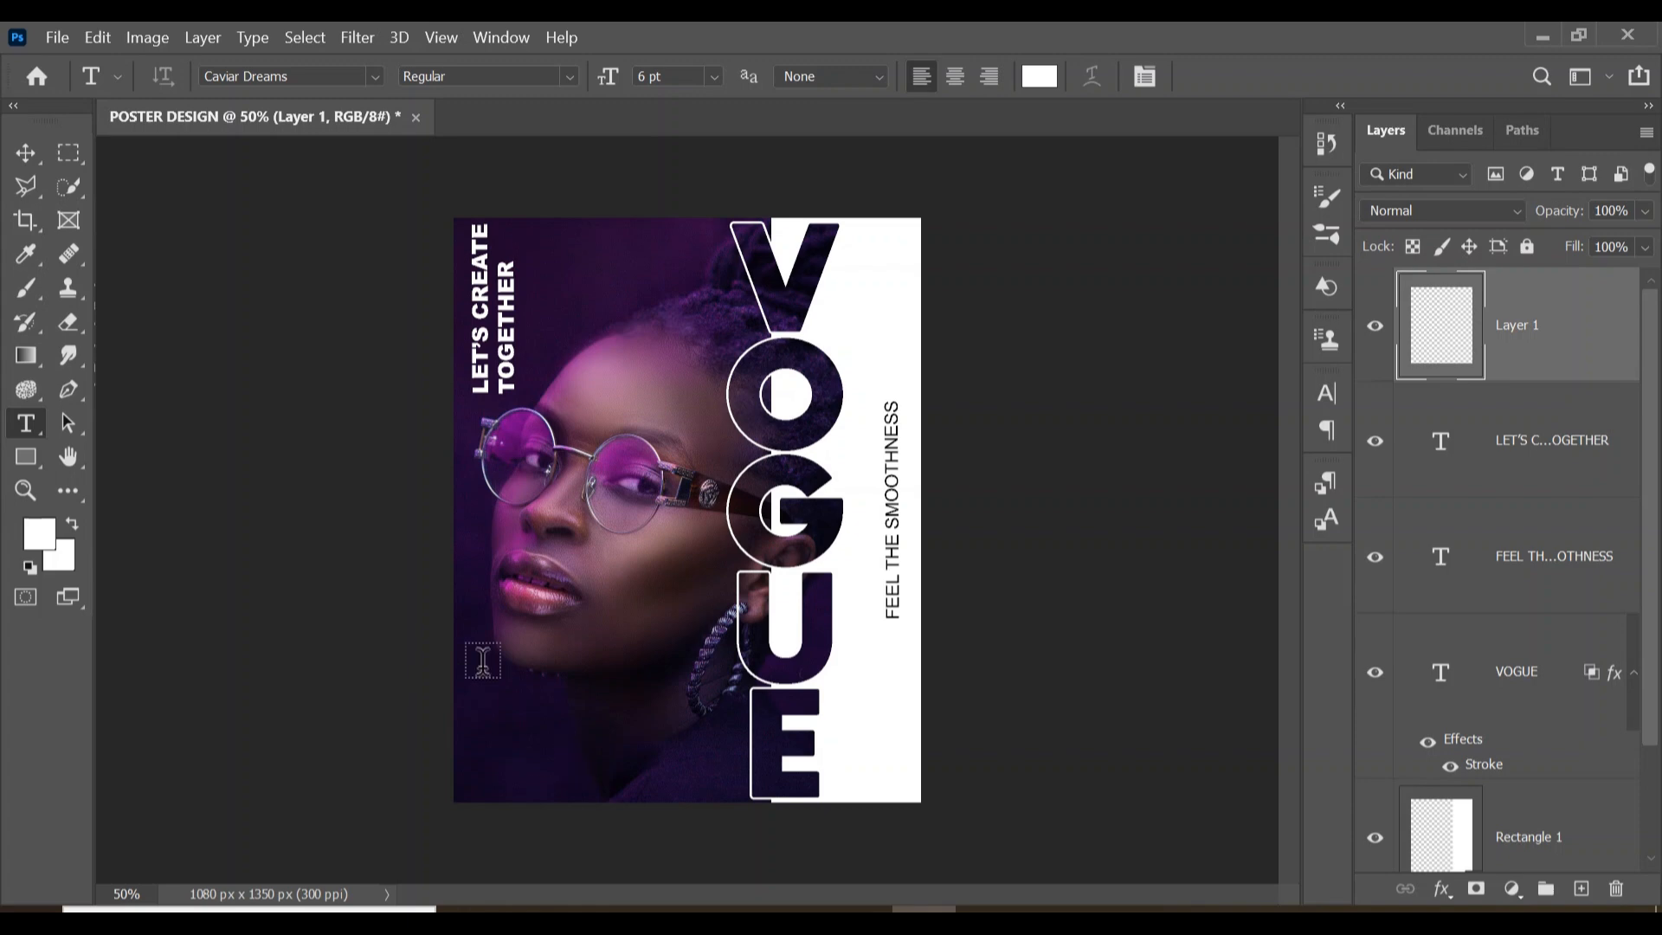
# - Create a Lorem ipsum paragraph text box in the poster's lower-left corner, set its text to 8 pt and commit it
pyautogui.moveTo(473, 667); pyautogui.dragTo(622, 802)
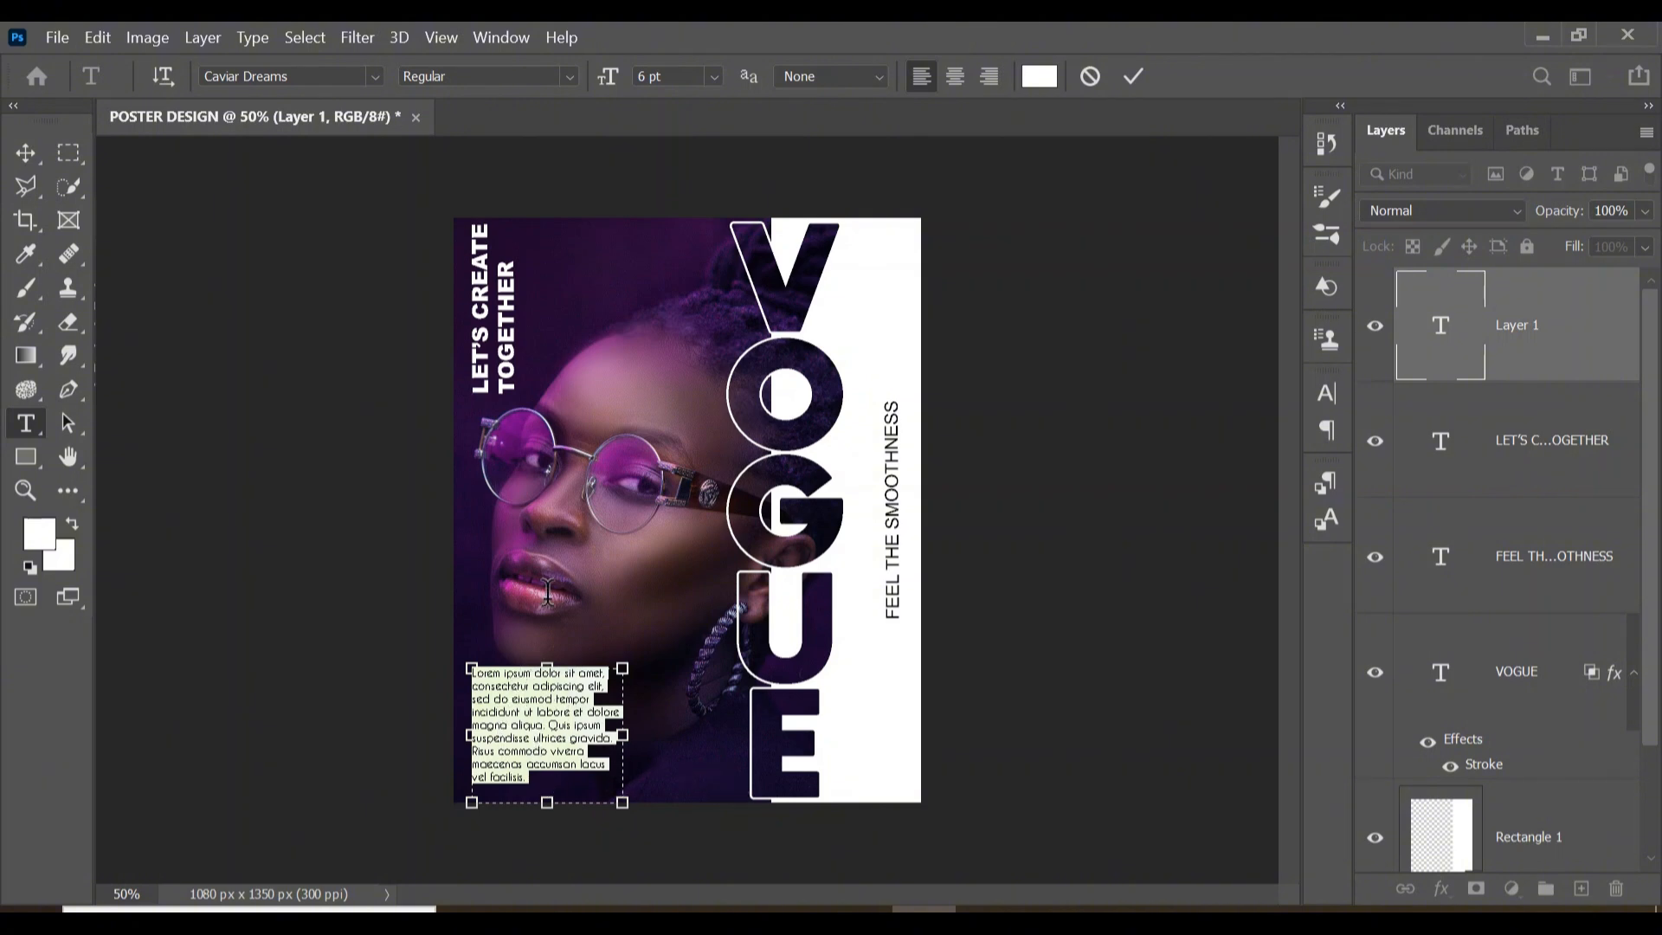
pyautogui.click(715, 78)
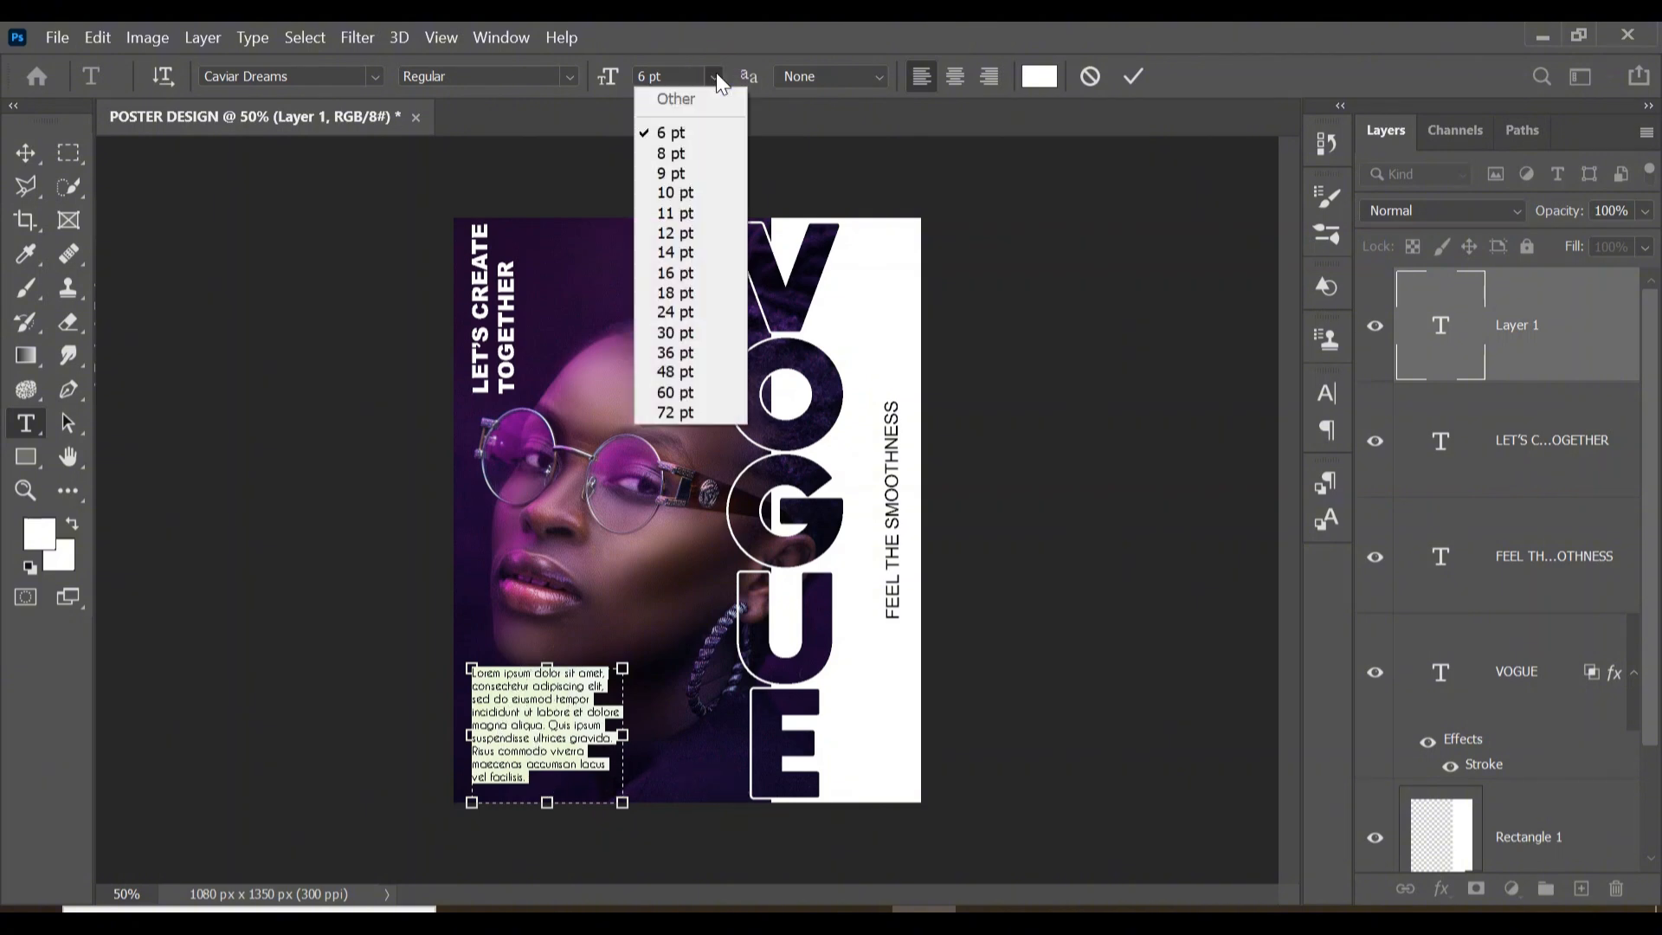
pyautogui.click(693, 153)
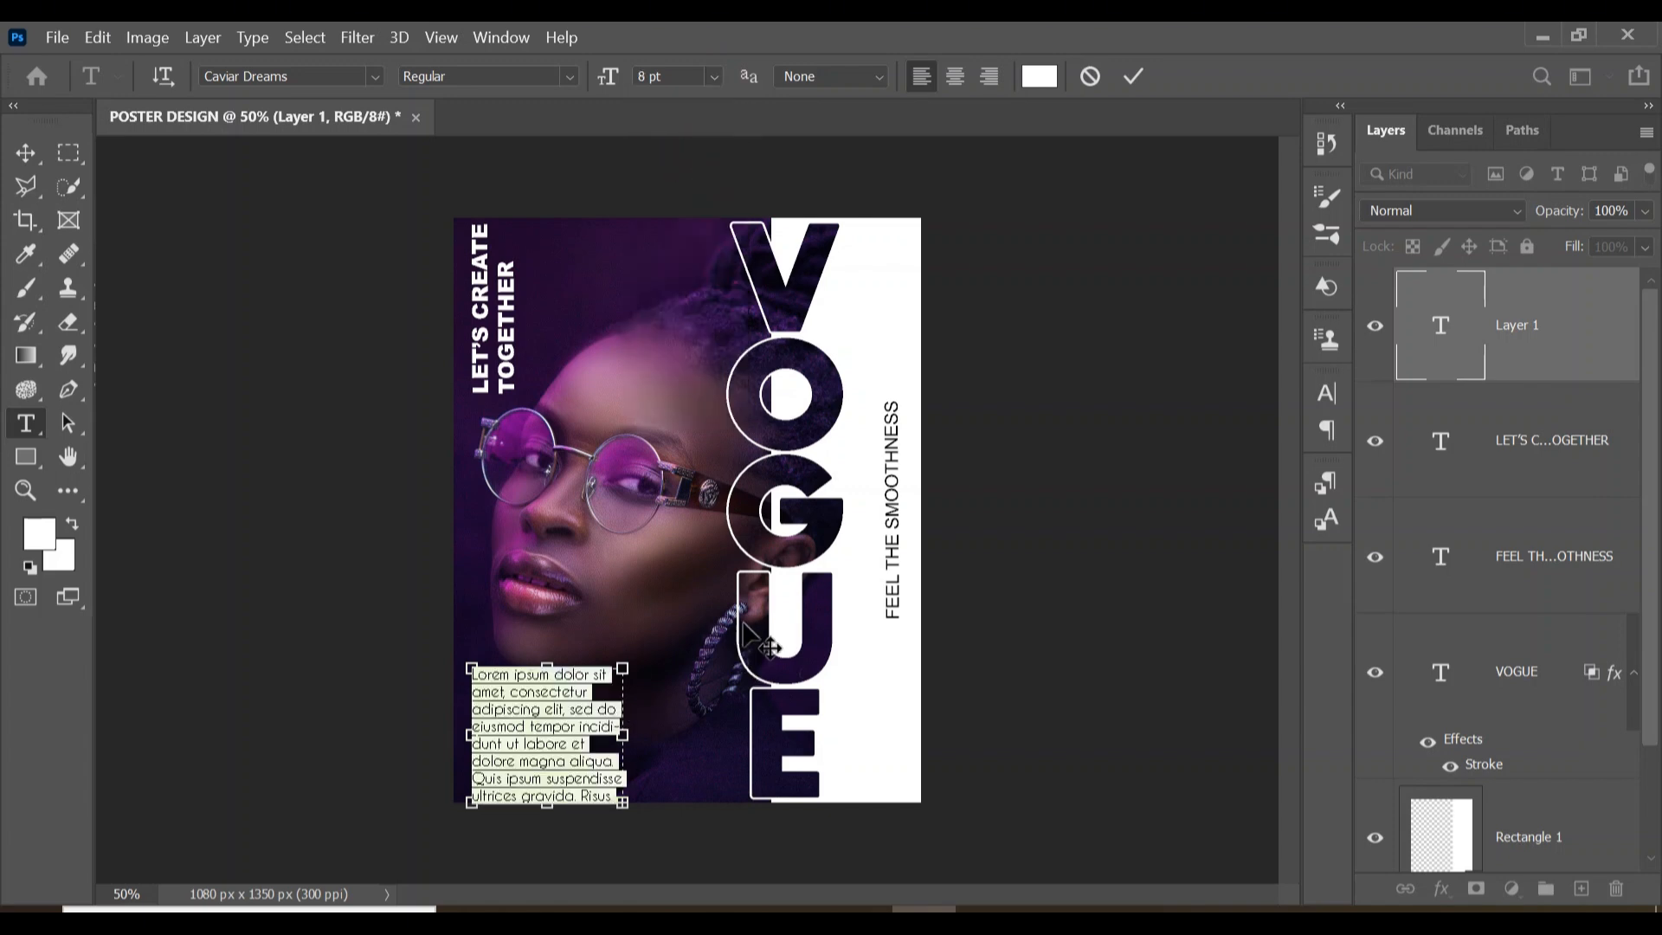
pyautogui.click(1134, 78)
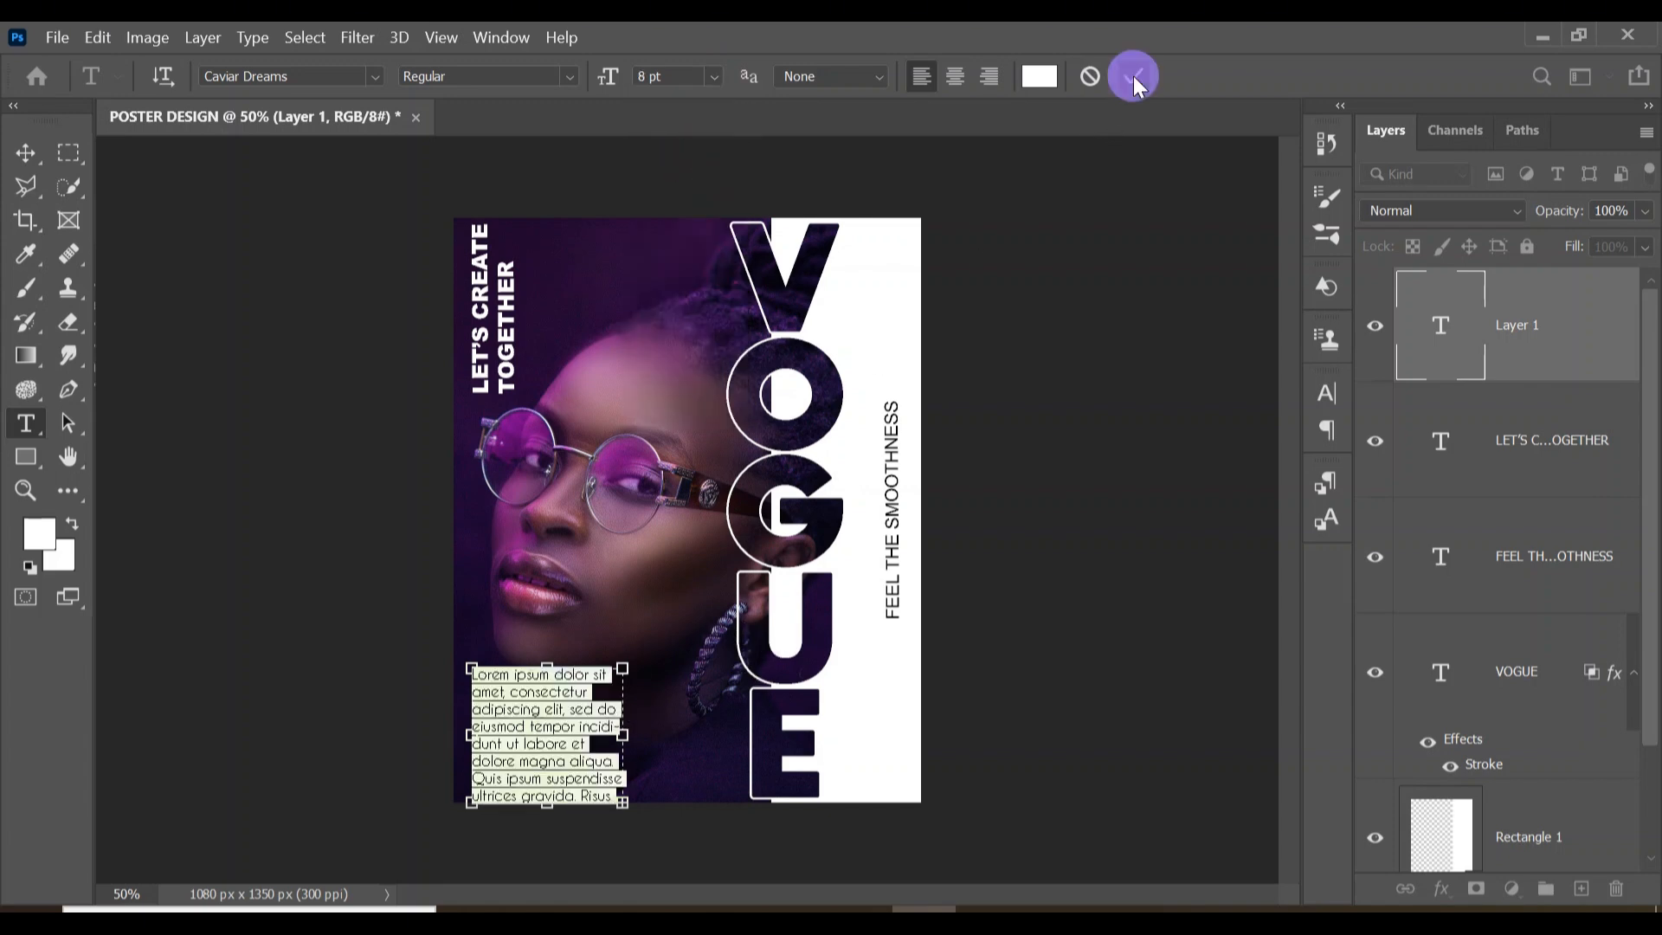
# - Scale the Lorem ipsum paragraph down to about 93% and keep it in the poster's lower-left corner, aligned with the vertical text above
pyautogui.hotkey('ctrl', 't')
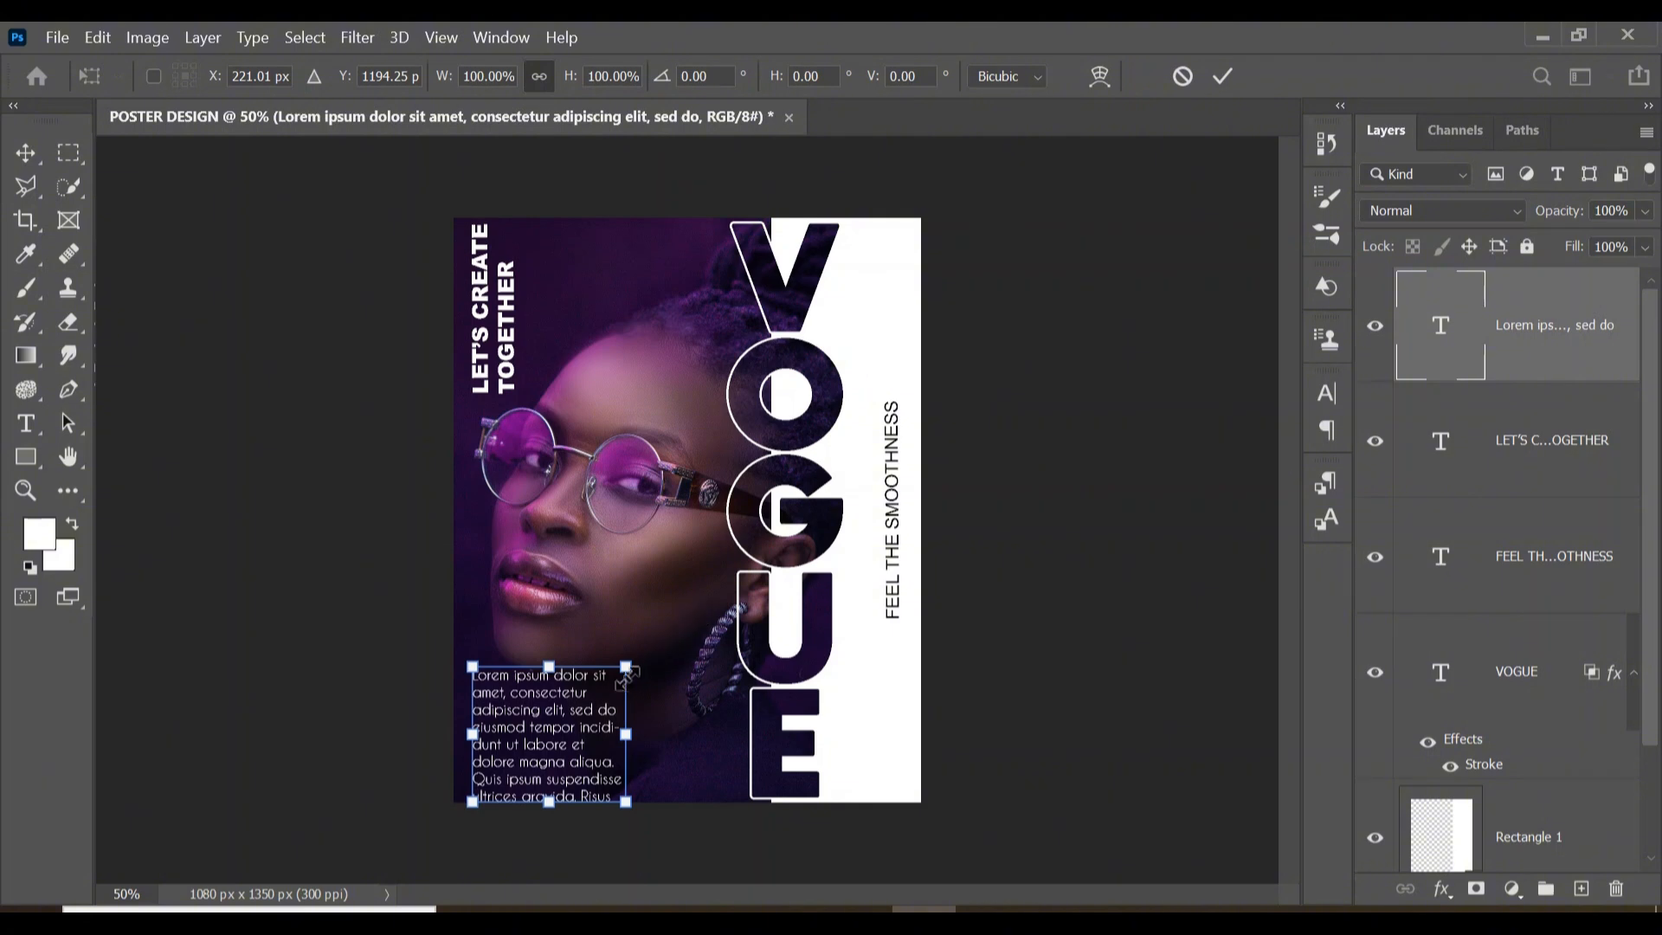
pyautogui.moveTo(627, 666); pyautogui.dragTo(617, 673)
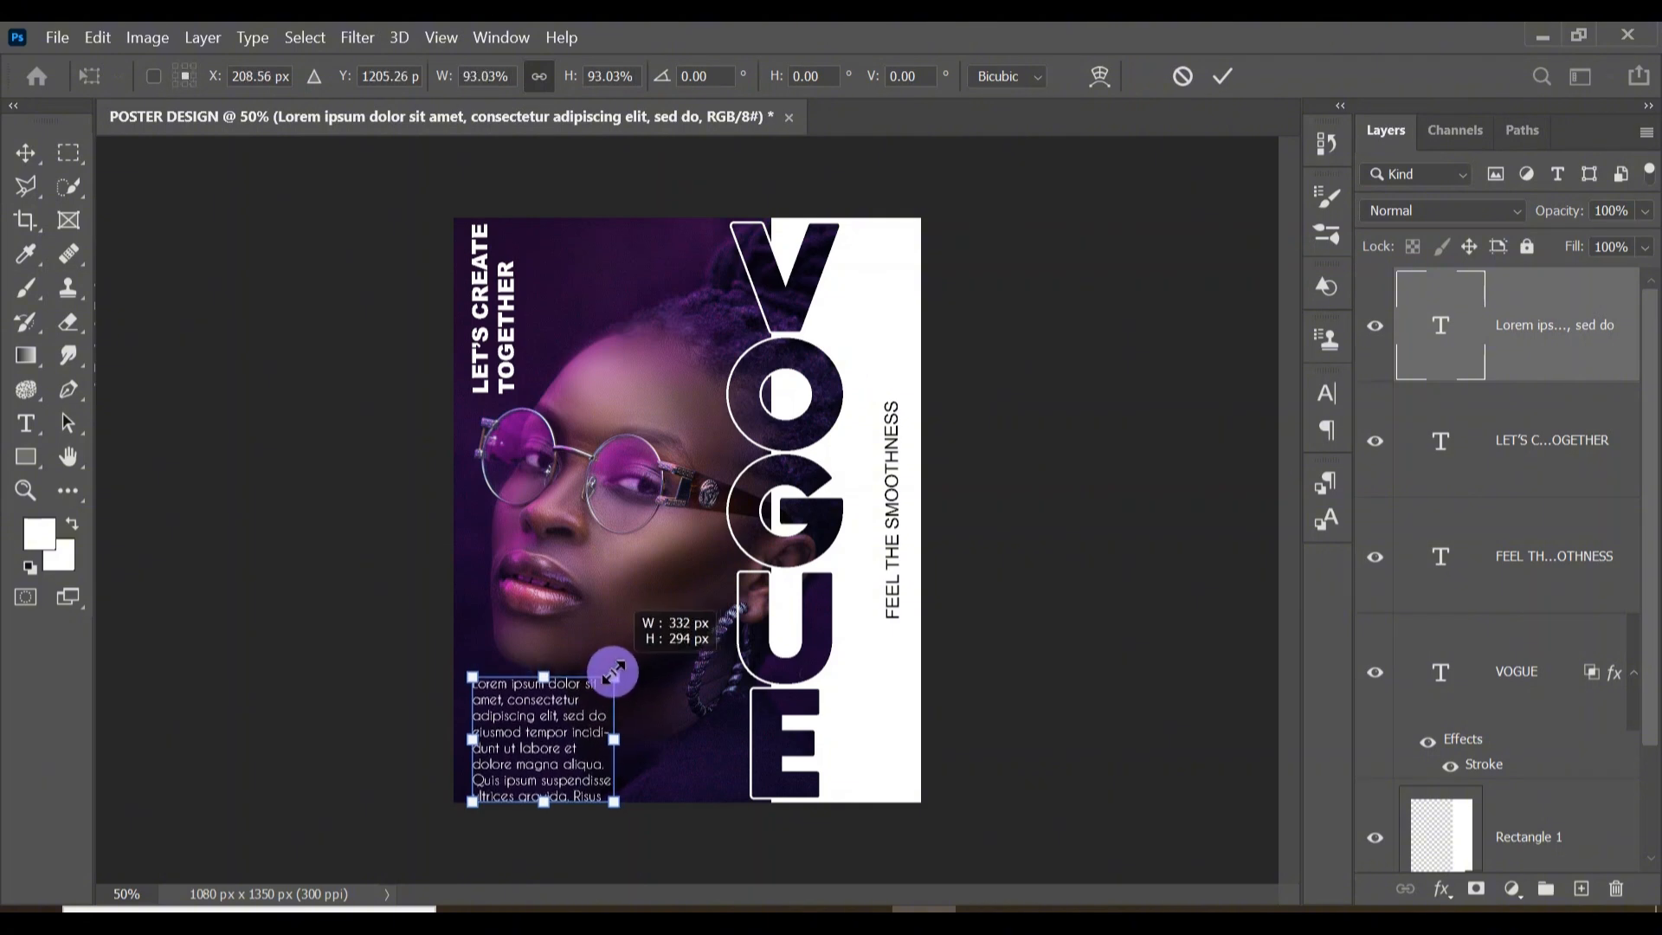
pyautogui.moveTo(548, 745); pyautogui.dragTo(552, 754)
pyautogui.press('Return')
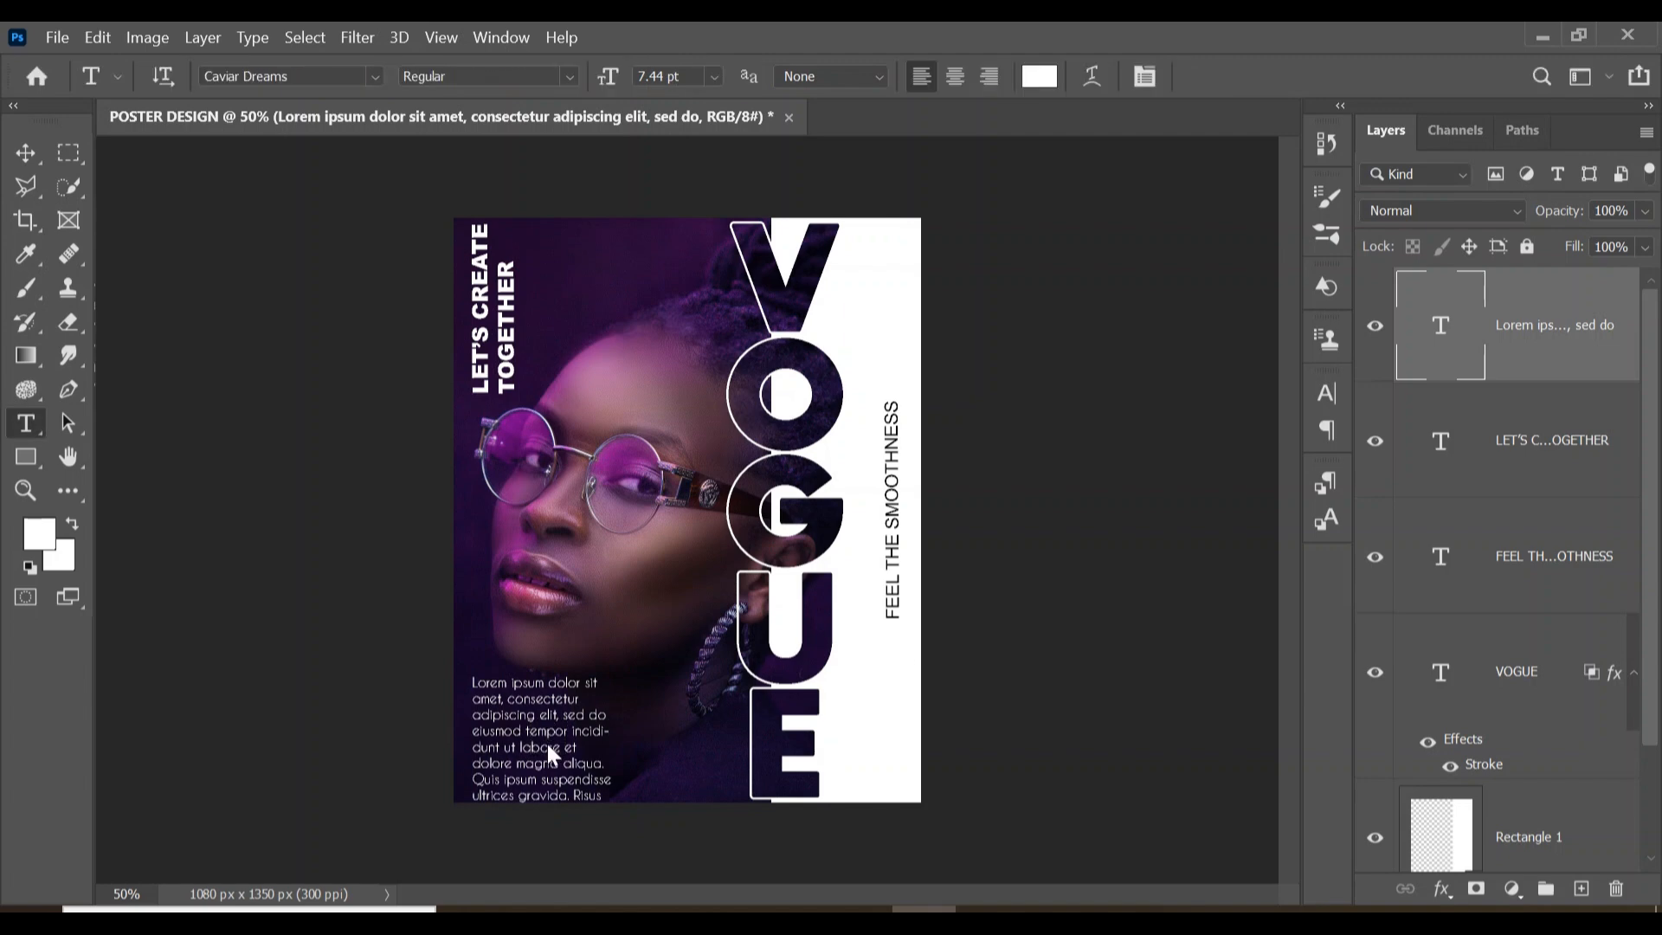